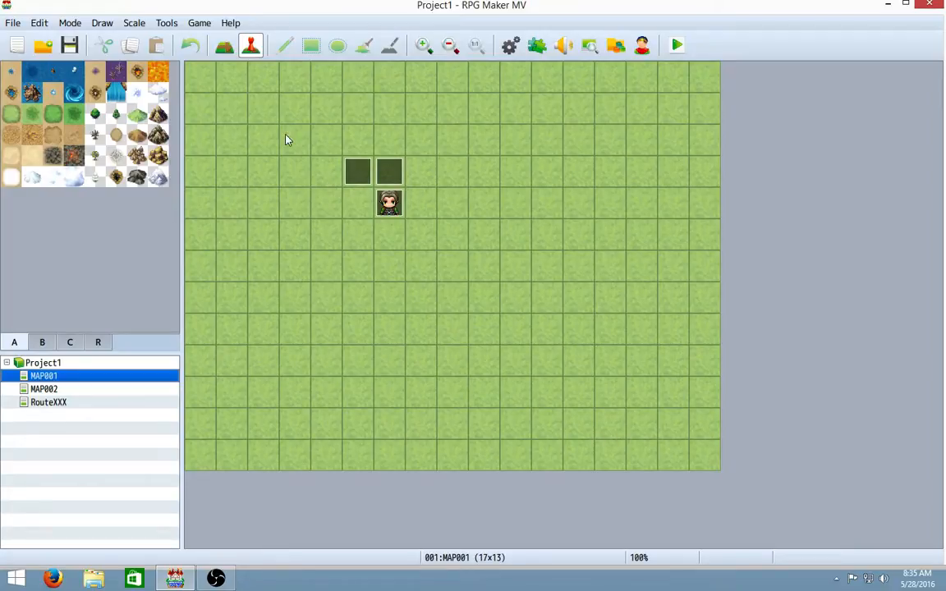
Look over the TrainerXControl event on MAP001 and the Trainer1 event on MAP002.
click(376, 182)
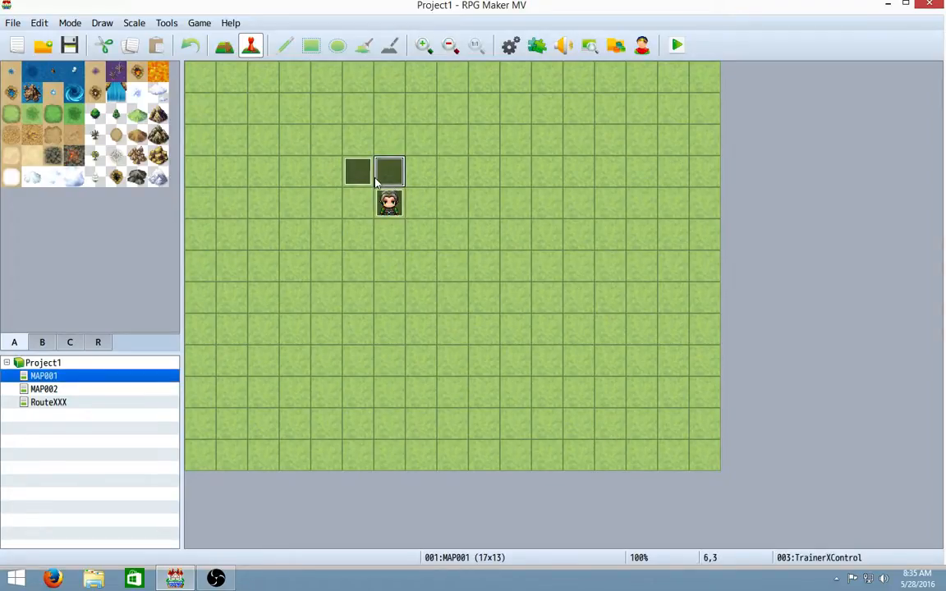
click(39, 391)
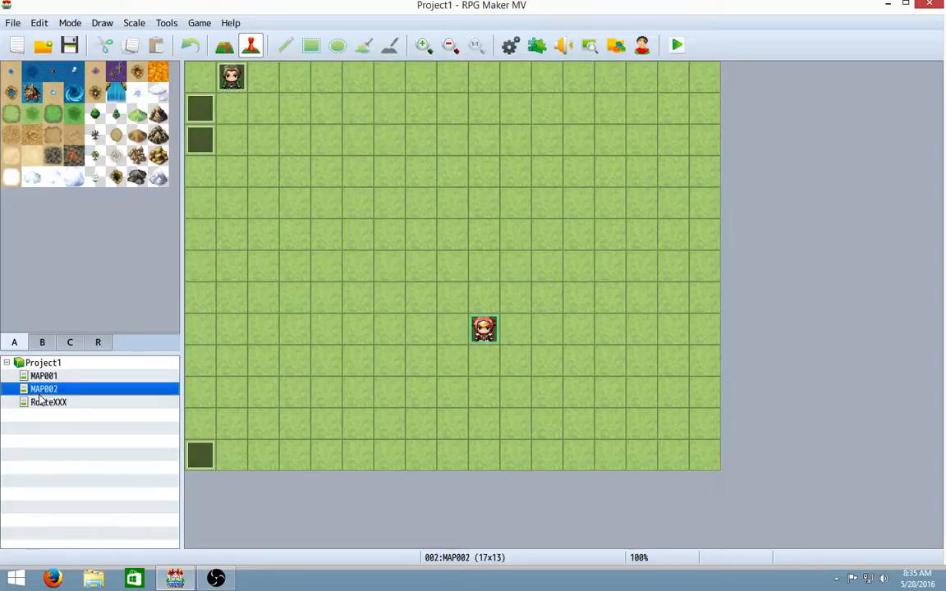
click(229, 83)
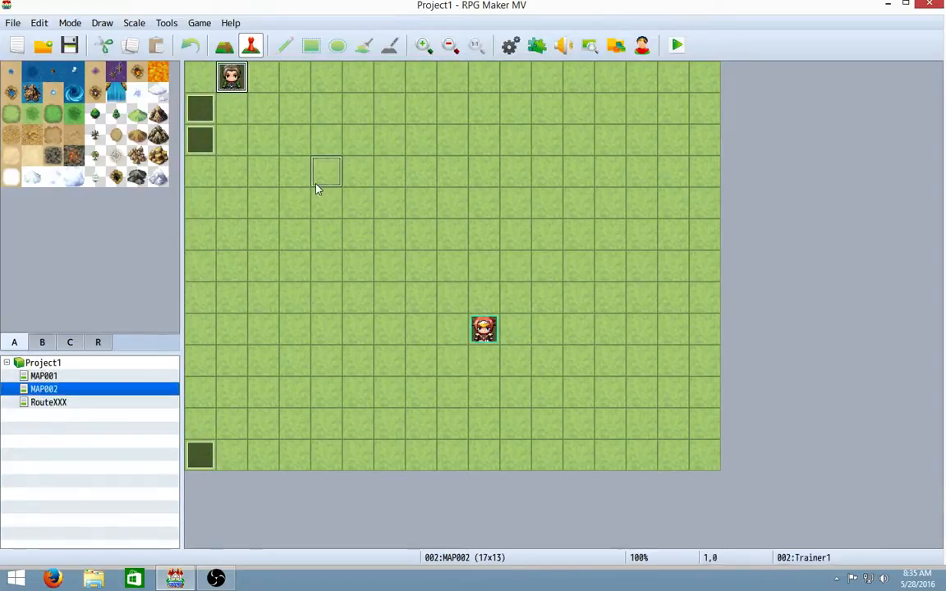
mouse_move(231, 78)
mouse_down()
mouse_move(326, 171)
mouse_move(249, 110)
mouse_move(233, 82)
mouse_up()
click(313, 279)
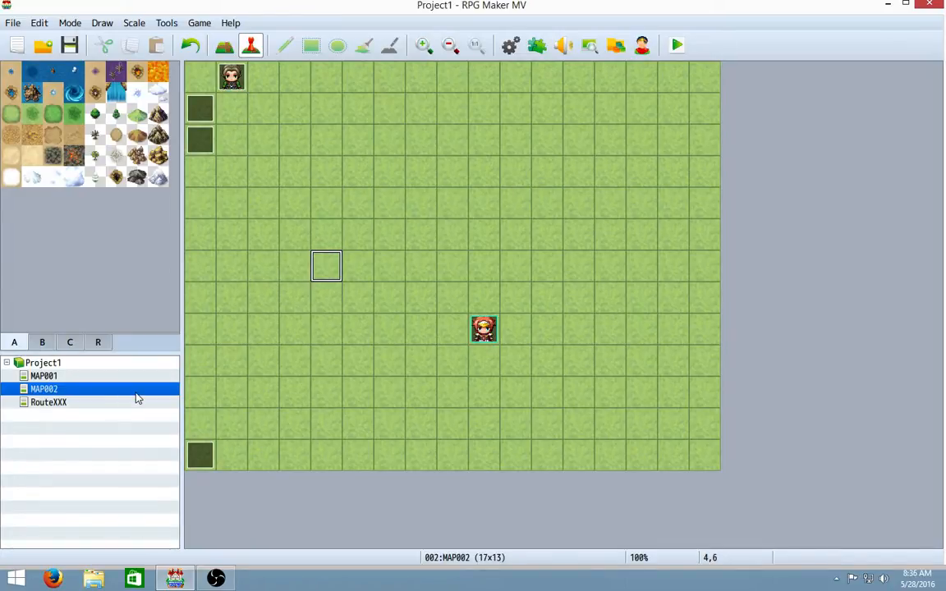
Open the TrainerXControl event on MAP001 and examine the position conditions in its facing Left and facing Right branches.
click(77, 379)
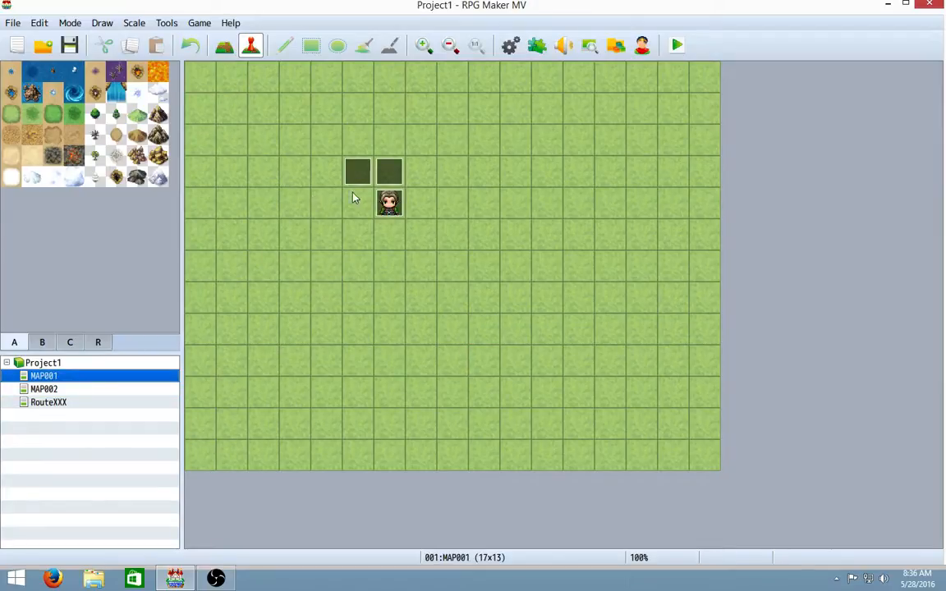
double_click(398, 177)
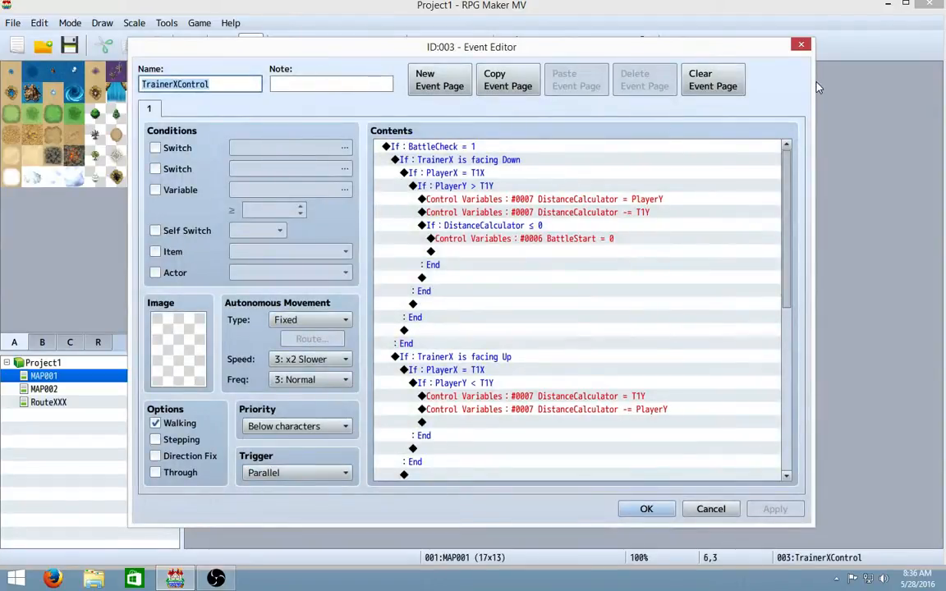
scroll(568, 318, down, 2)
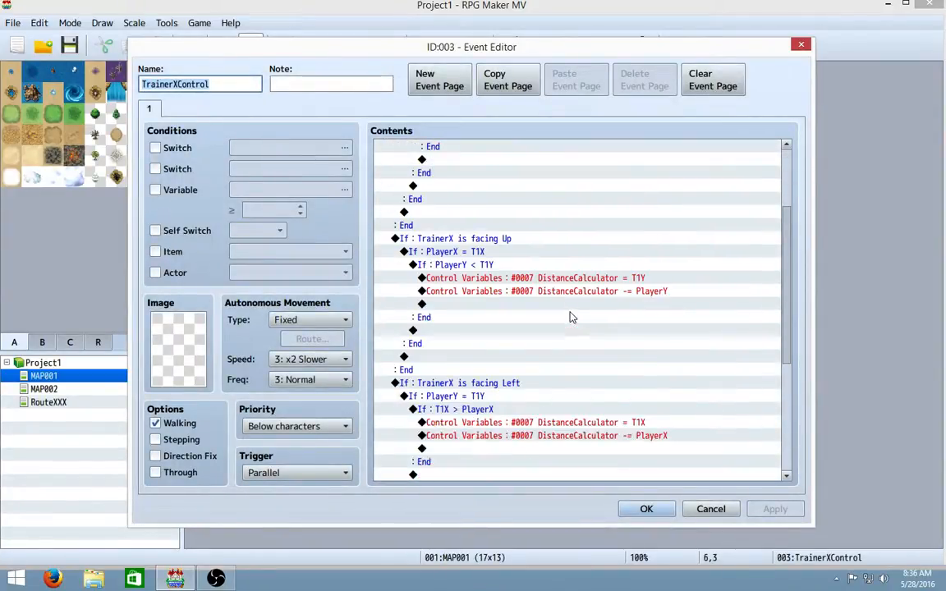
scroll(571, 318, down, 7)
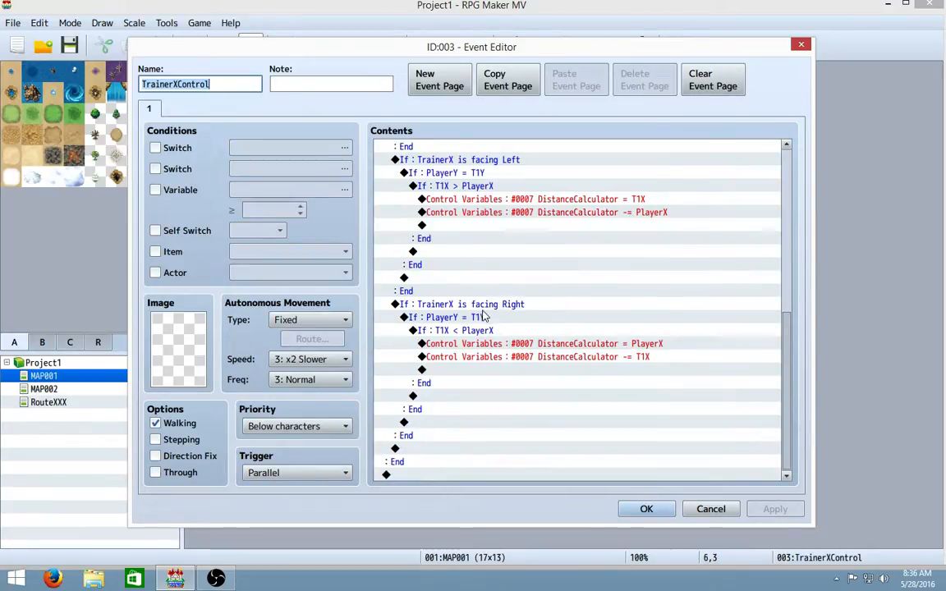
click(519, 160)
click(448, 185)
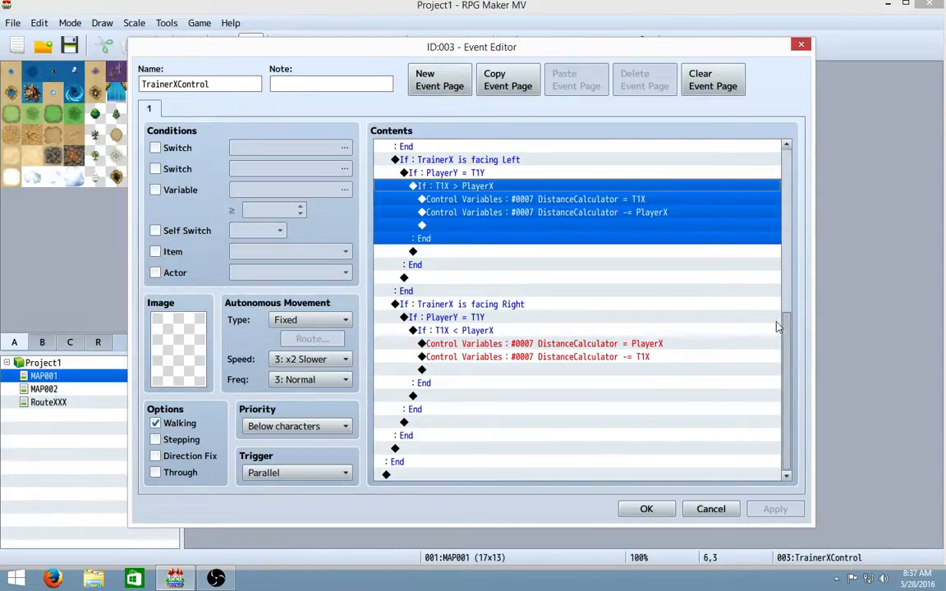
click(489, 317)
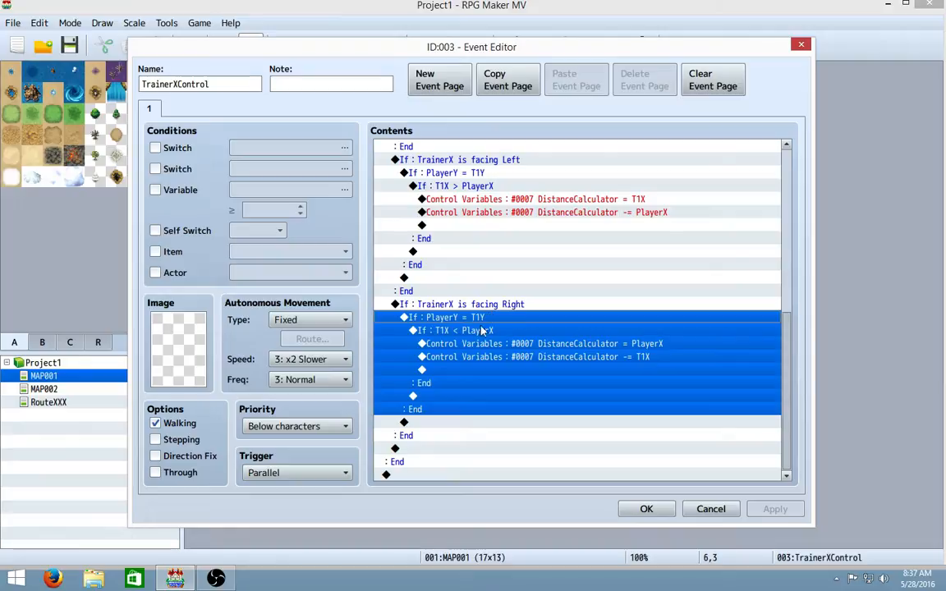
click(455, 343)
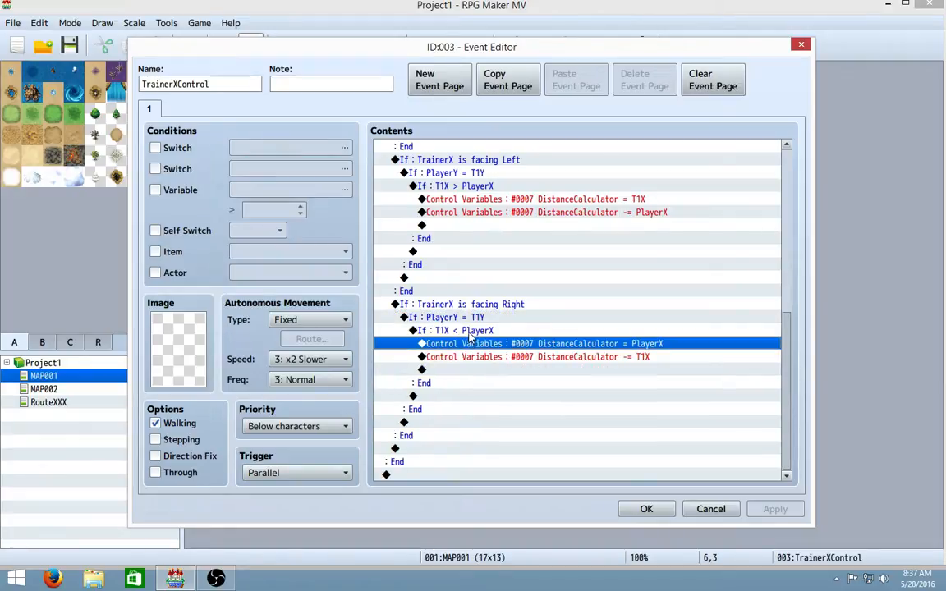
click(465, 330)
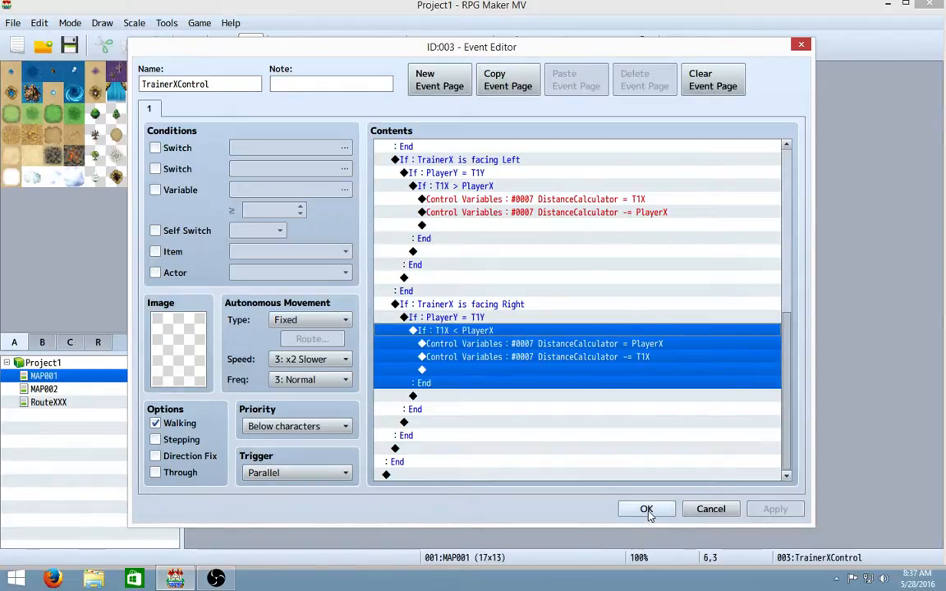
Examine the DistanceCalculator condition in the facing Down branch and the corresponding lines in the Up, Left and Right branches, and close the event.
scroll(633, 440, up, 5)
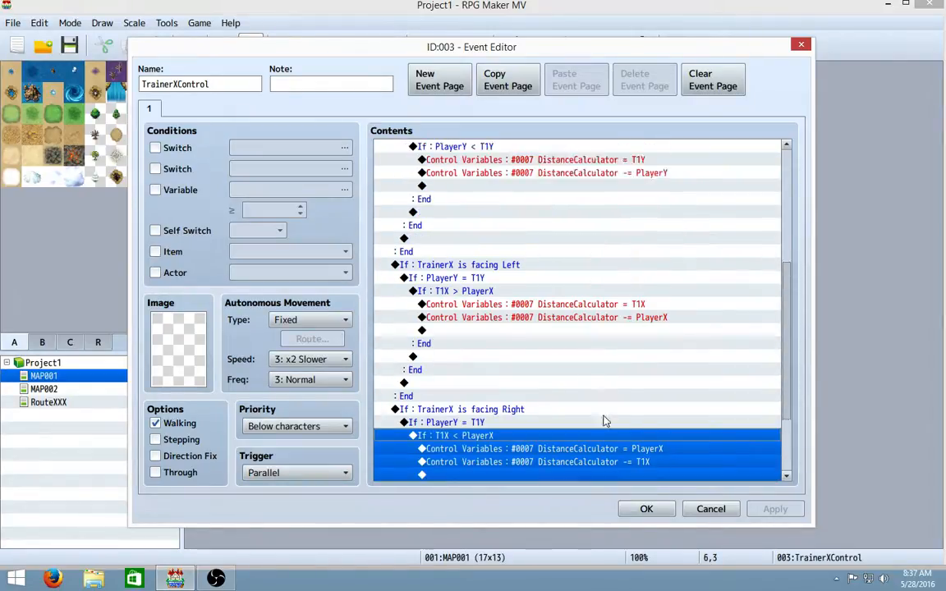
scroll(655, 389, up, 4)
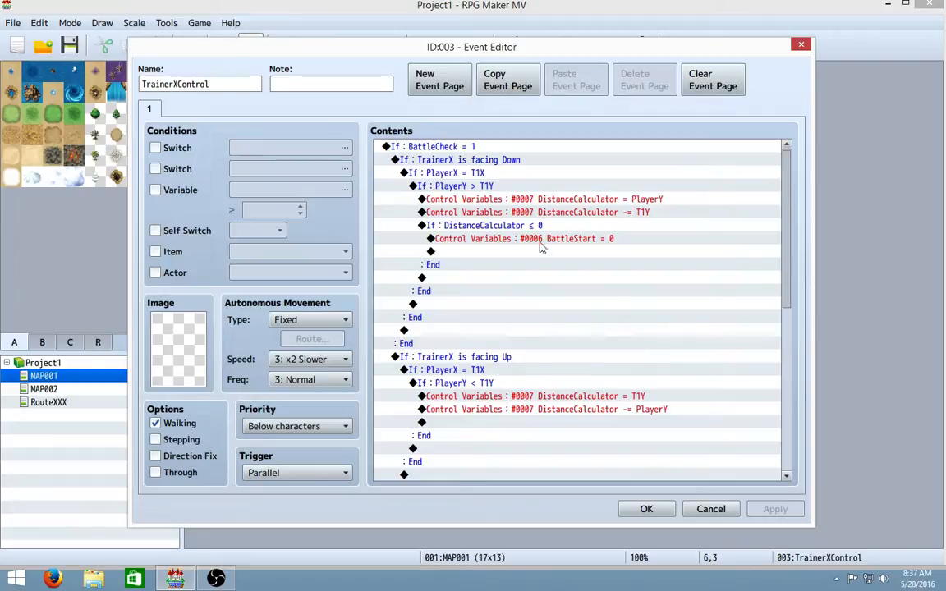
click(482, 226)
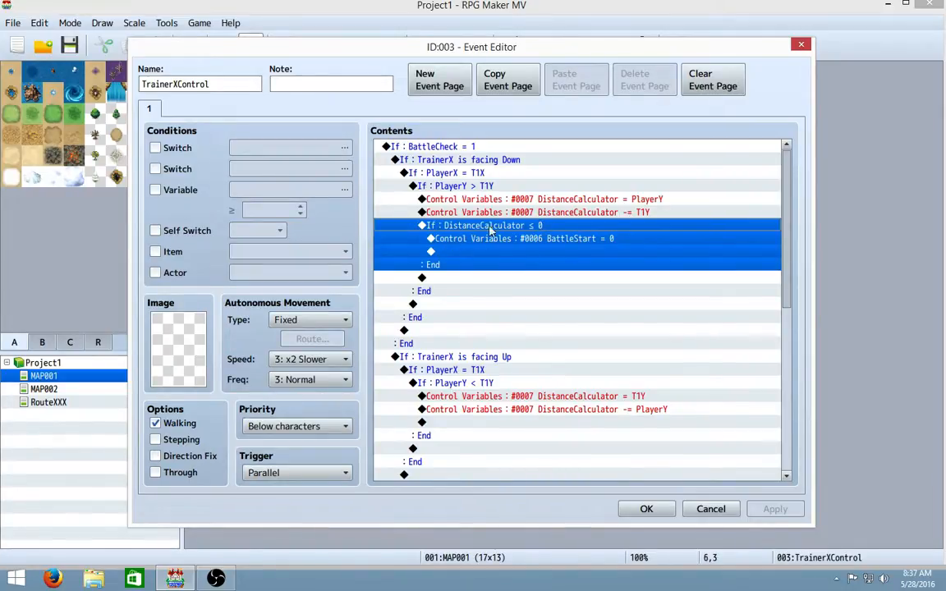
scroll(525, 246, down, 4)
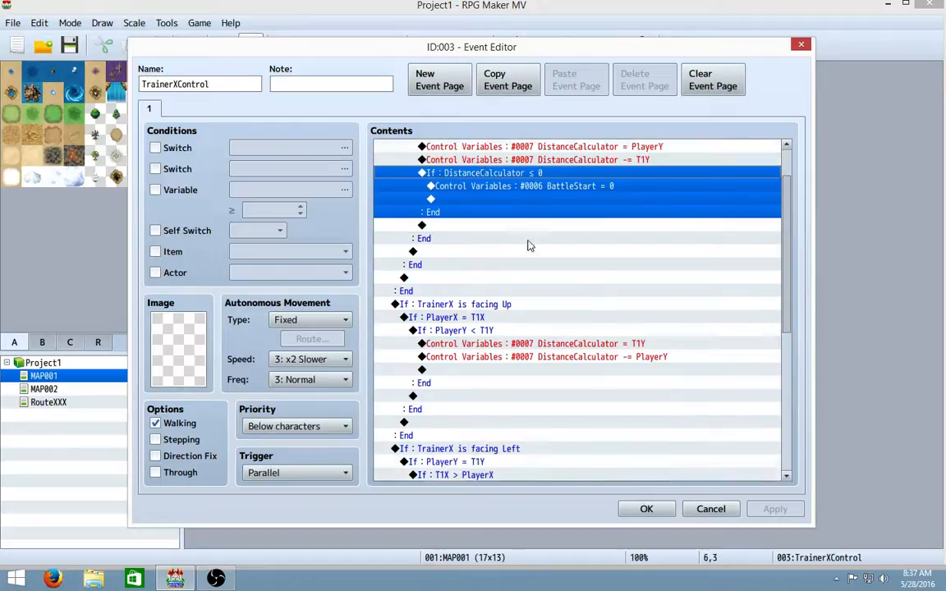
click(456, 303)
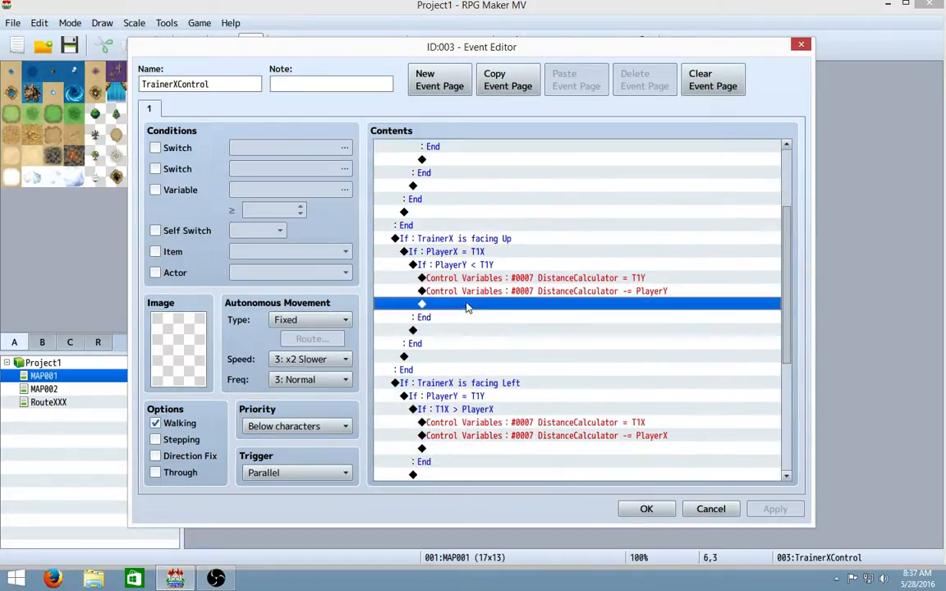
scroll(454, 312, down, 3)
click(454, 345)
scroll(454, 353, down, 3)
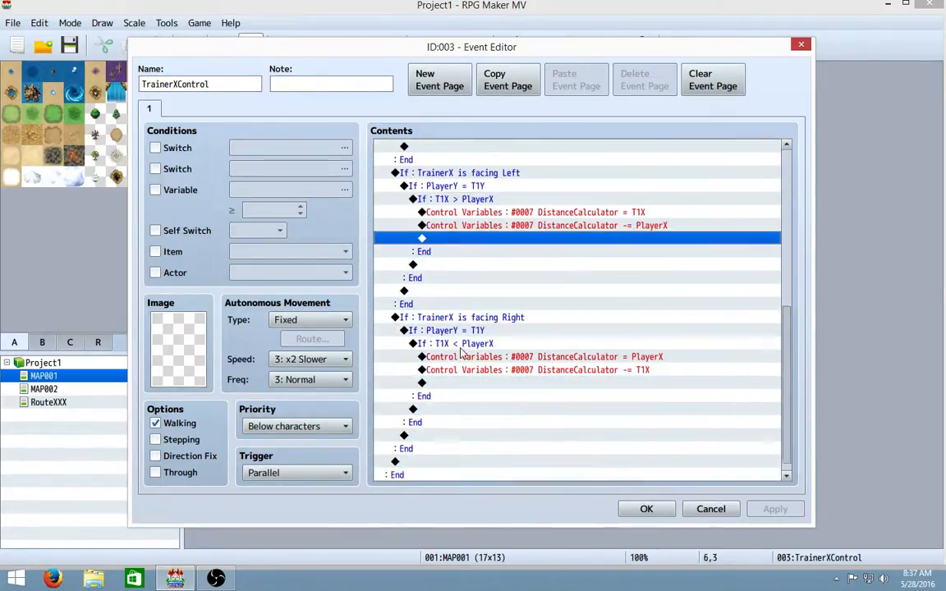
click(454, 372)
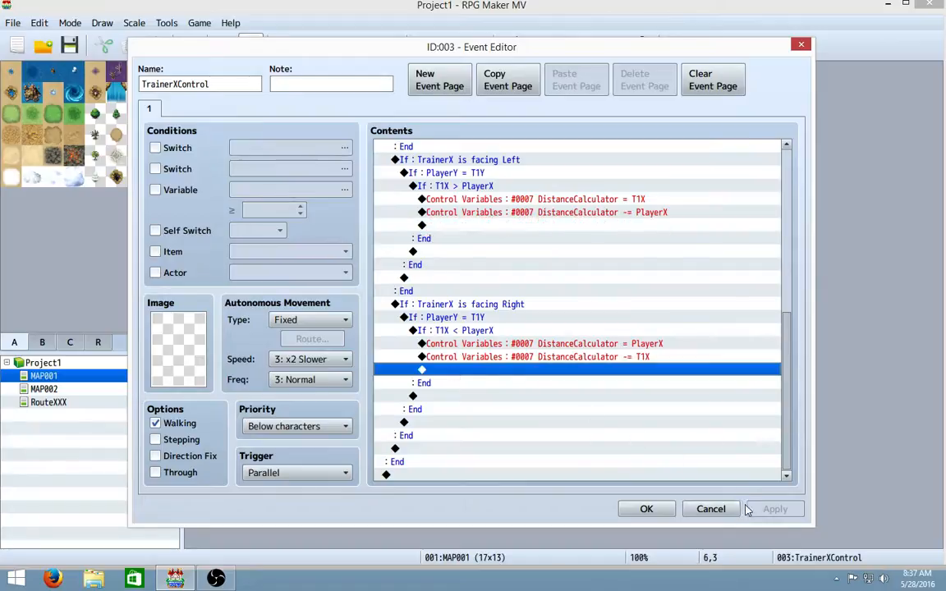
click(647, 510)
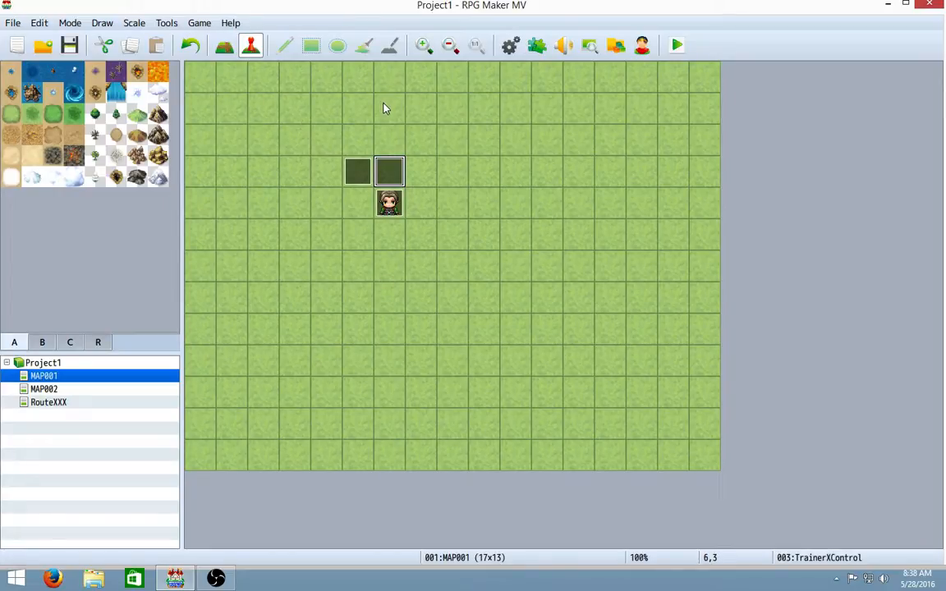
Check the TrainerX and TrainerXControl event settings on MAP001, and move TrainerXControl to tile 7,3.
double_click(391, 205)
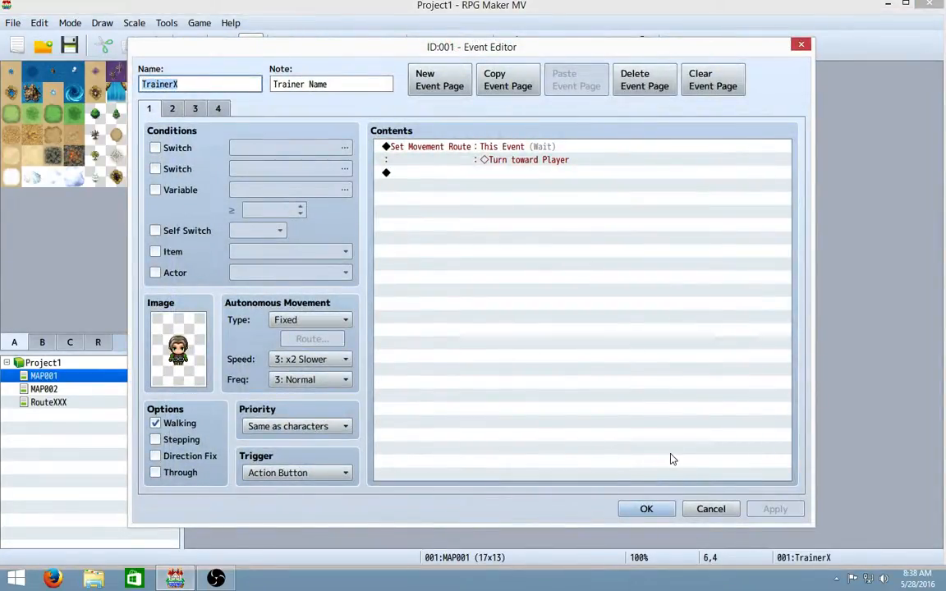
click(669, 507)
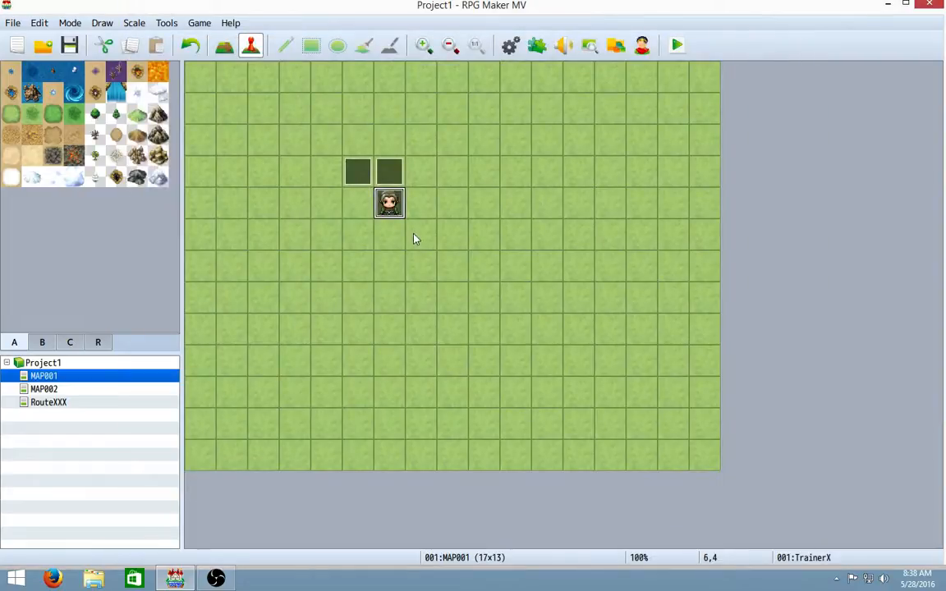
double_click(388, 174)
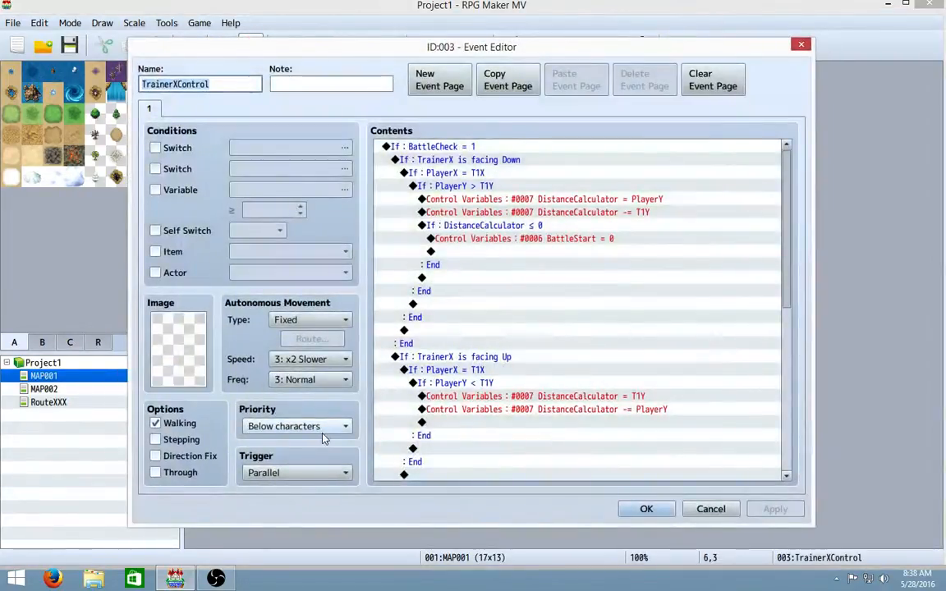
click(665, 511)
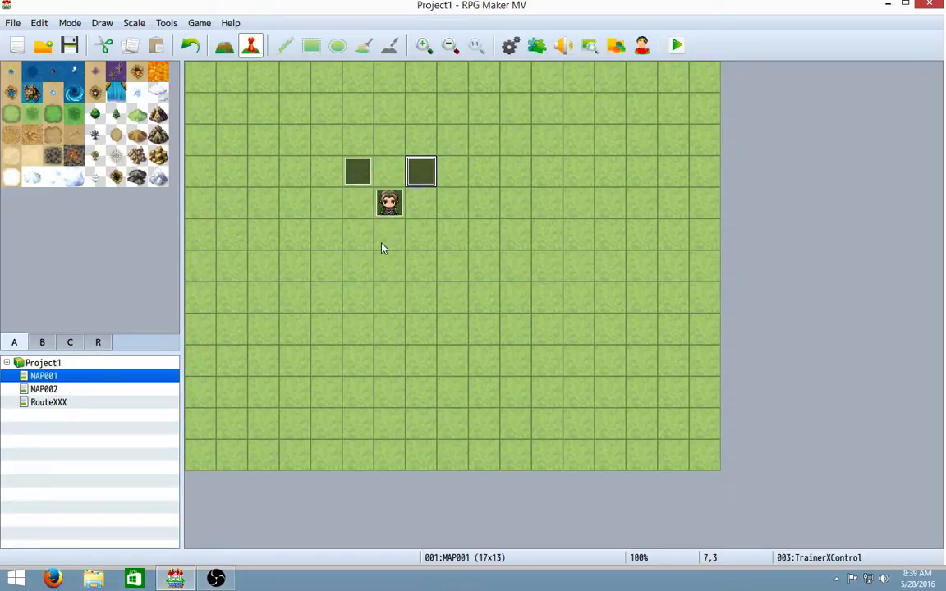
click(390, 205)
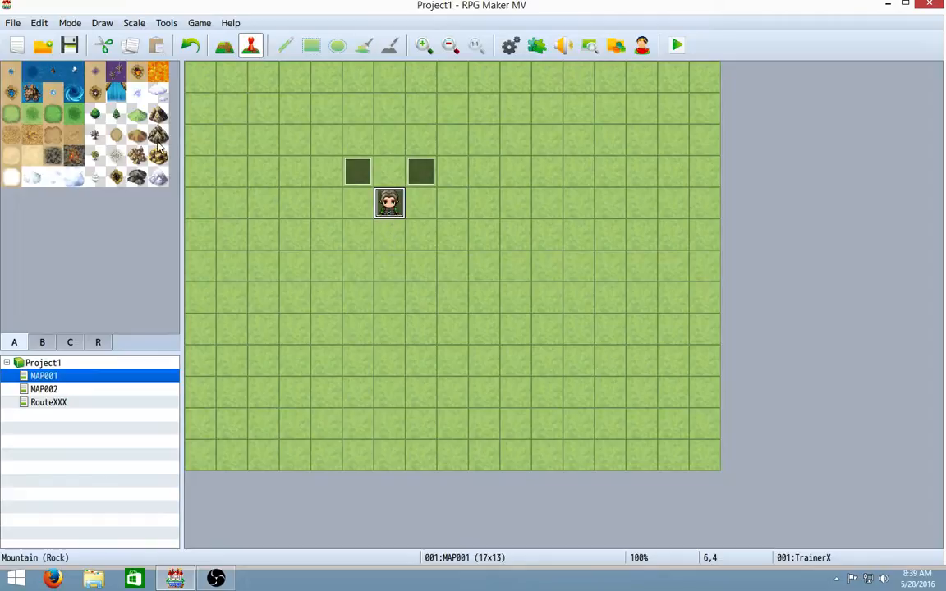
mouse_move(420, 170)
mouse_down()
mouse_move(396, 171)
mouse_move(418, 170)
mouse_up()
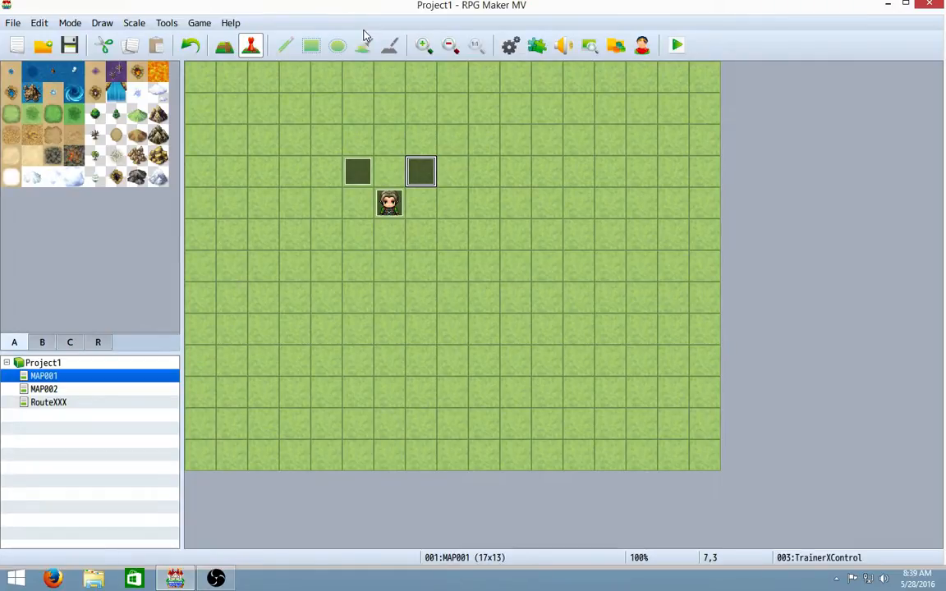
Open the TrainerXDirCheck event, review its facing Down and facing Up branches, and close it.
double_click(358, 171)
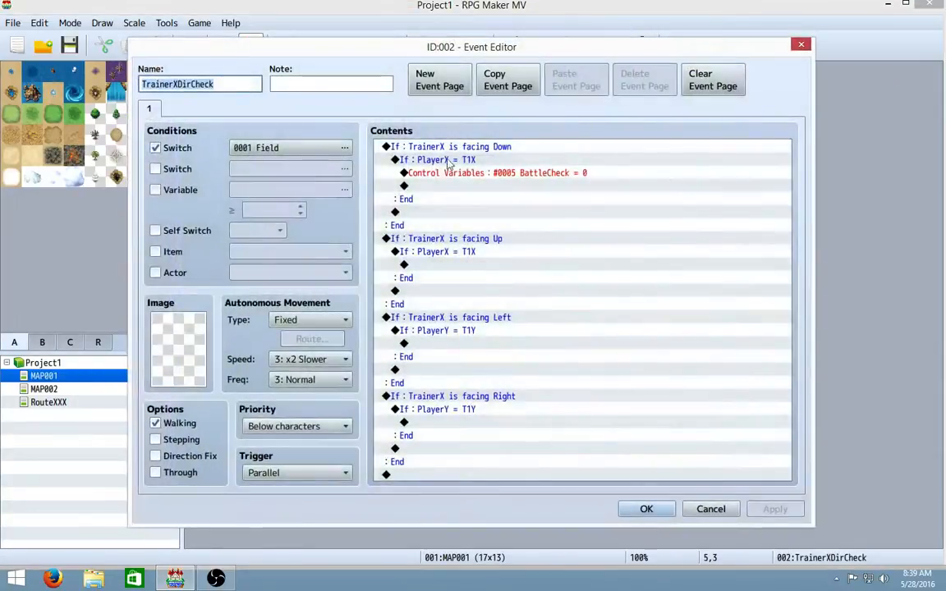
click(492, 147)
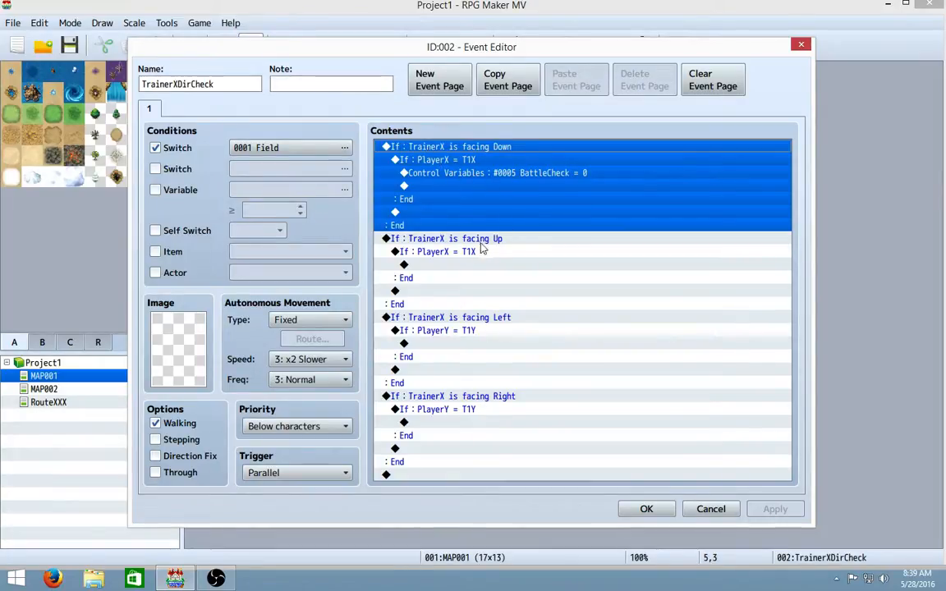
click(436, 242)
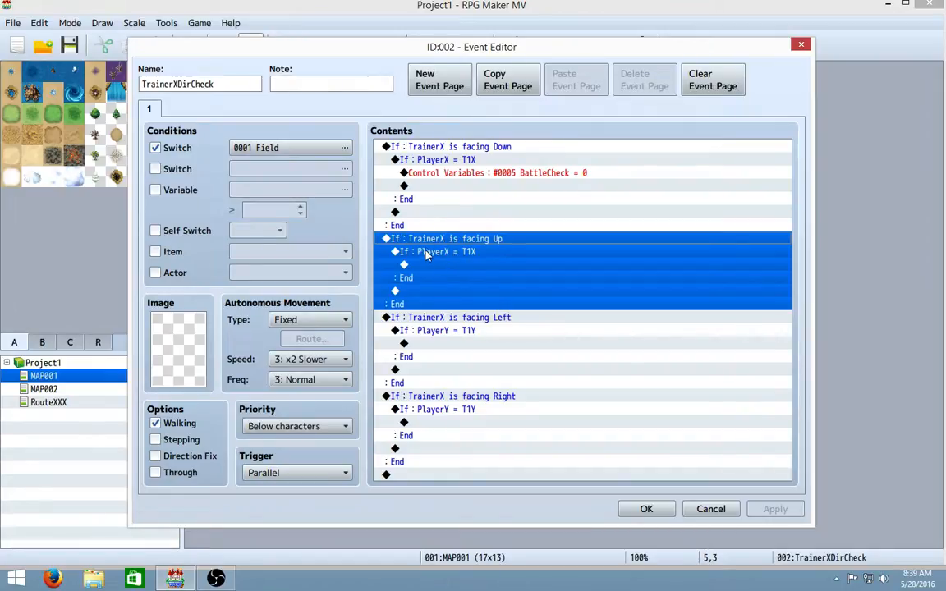
click(484, 257)
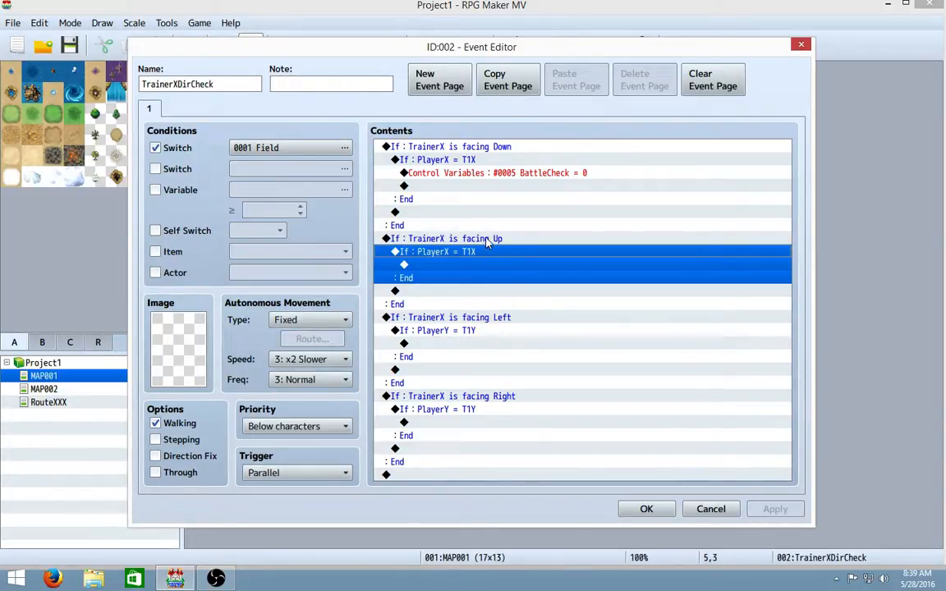
click(644, 509)
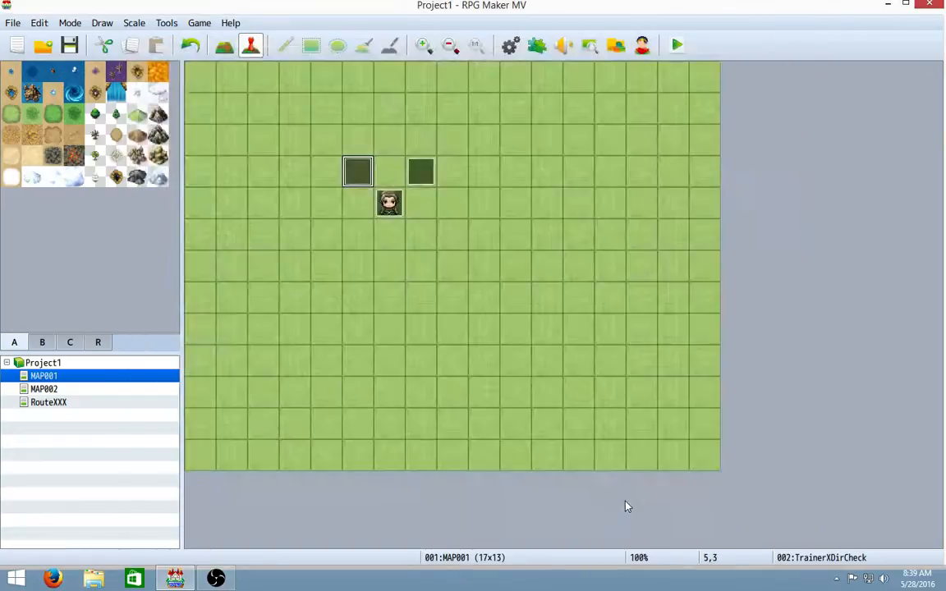
Compare the trainer event placement on MAP001 with MAP002, ending on MAP002.
click(75, 389)
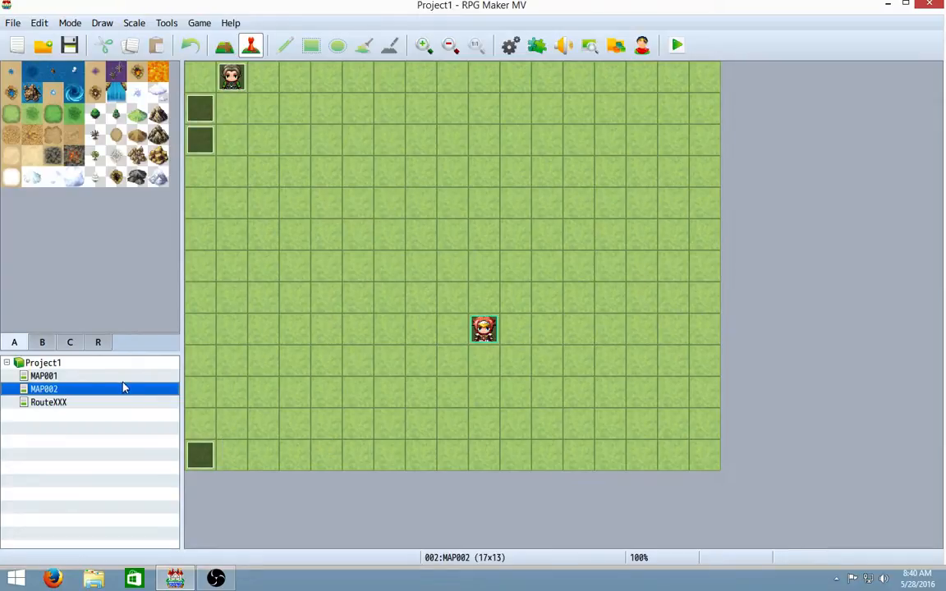
click(96, 377)
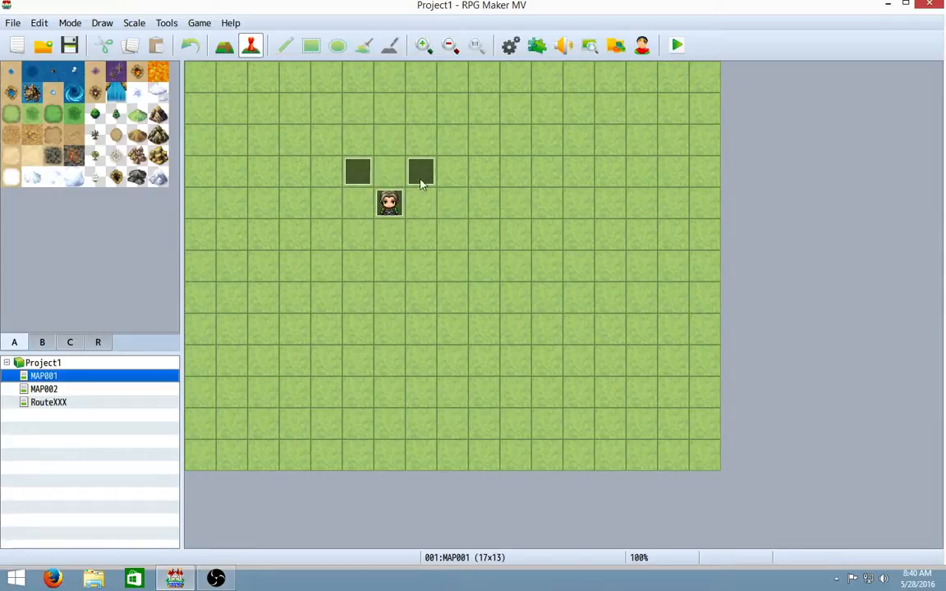
click(391, 218)
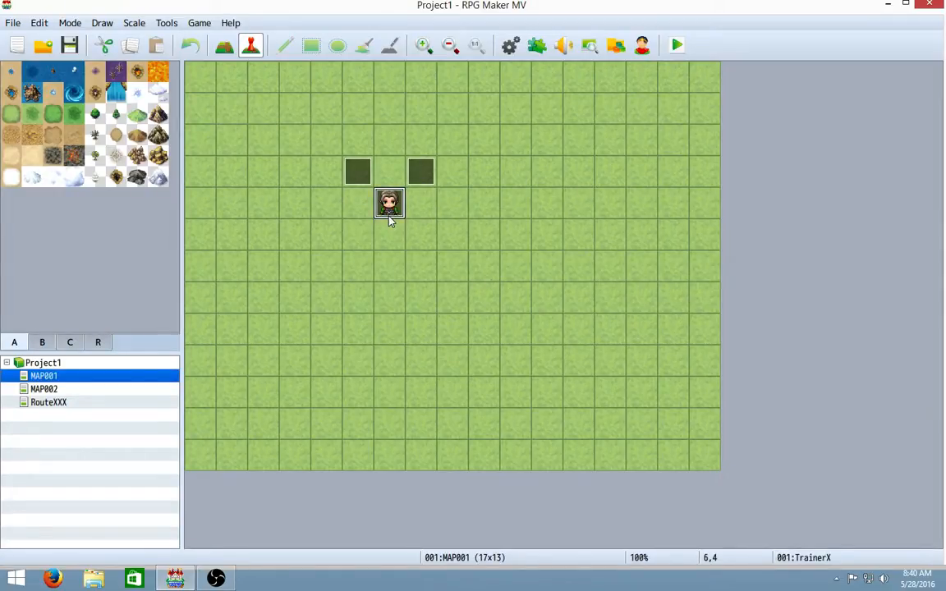
click(37, 389)
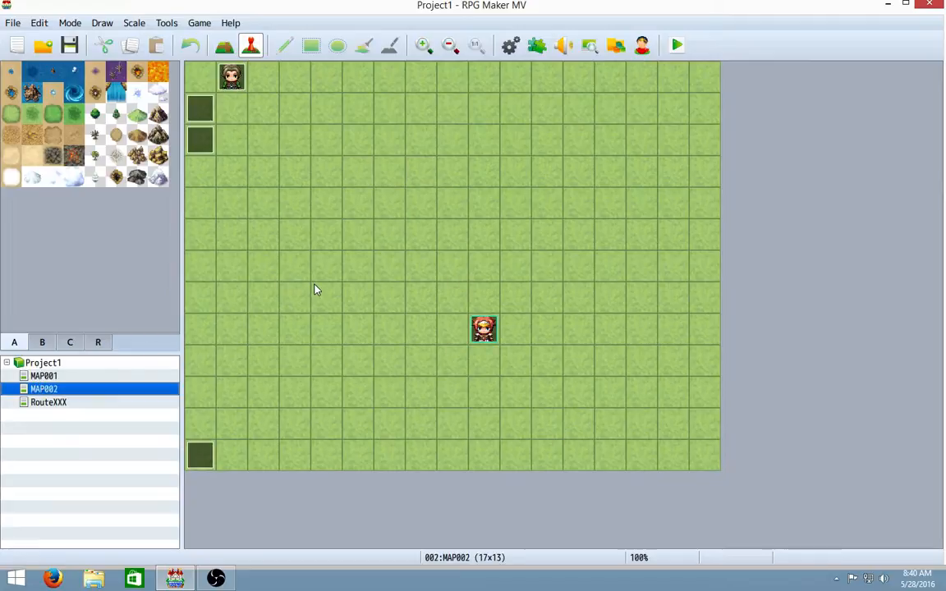
Paste the copied TrainerX event at tile 6,5 of MAP002, and copy TrainerXDirCheck from MAP001 to tile 5,4 of MAP002.
click(399, 236)
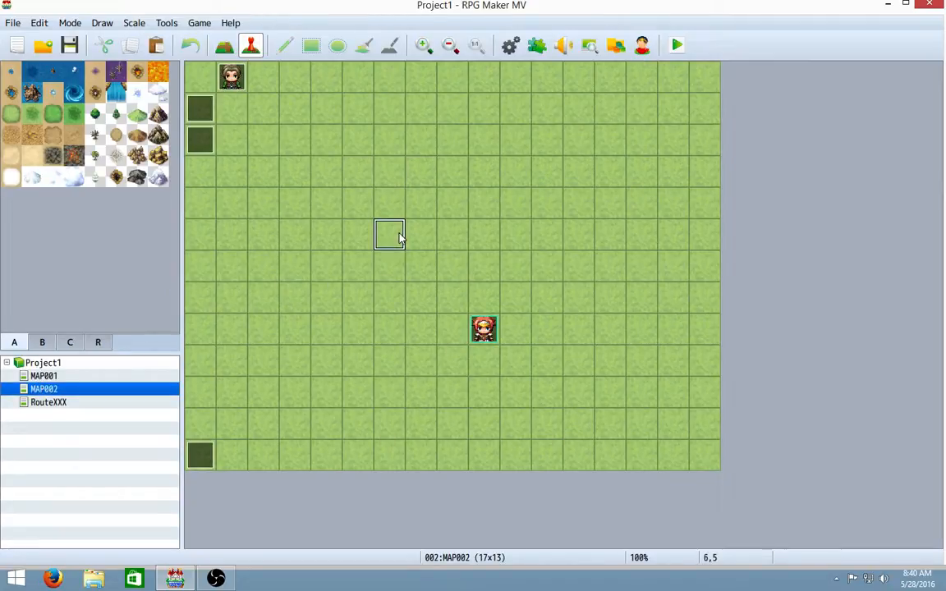
key(ctrl+v)
click(65, 376)
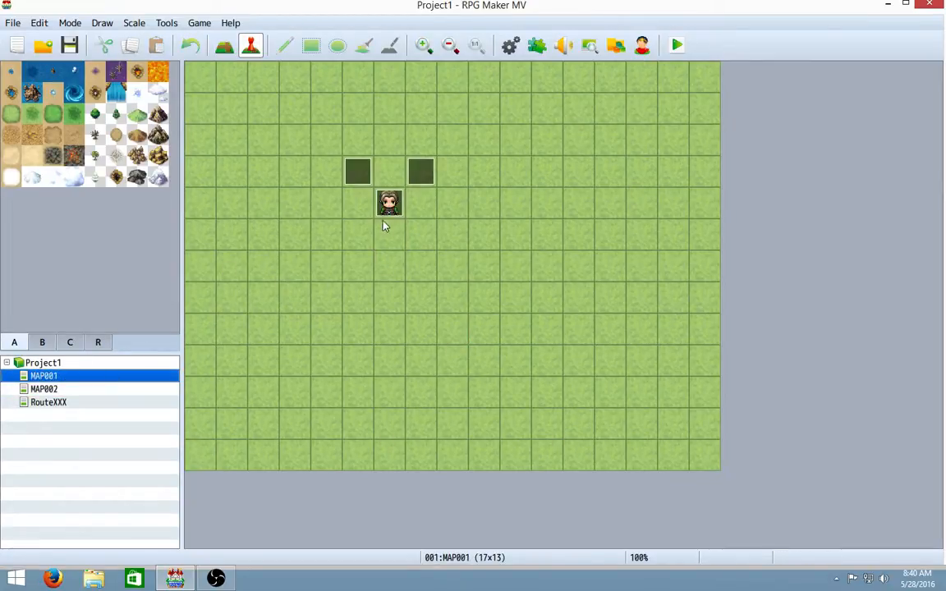
click(357, 174)
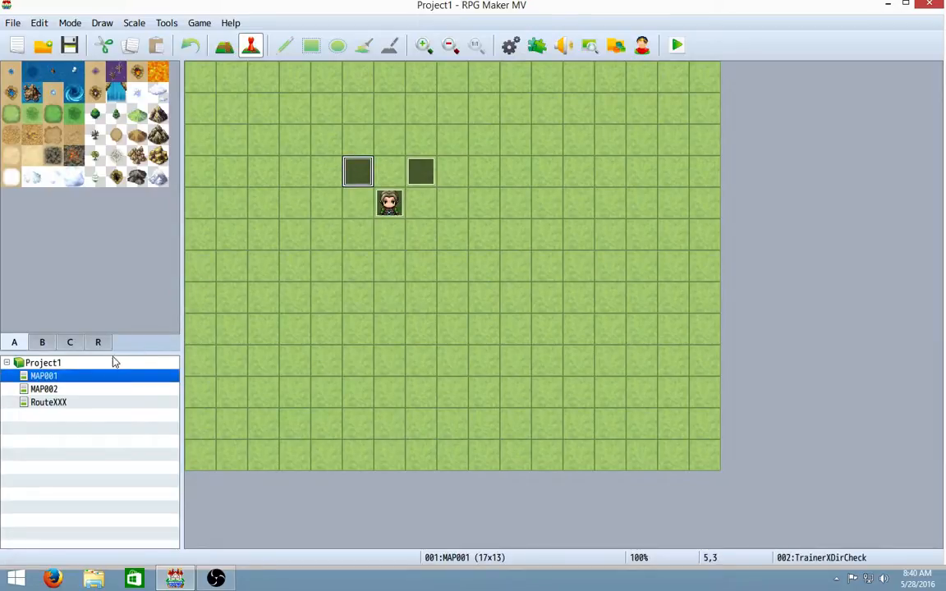
click(73, 389)
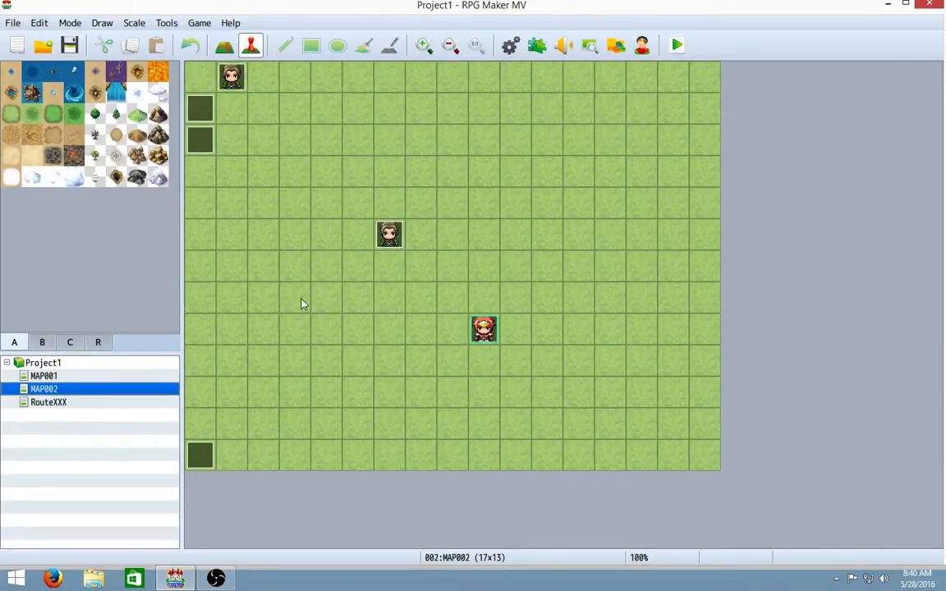
click(365, 209)
key(ctrl+v)
Copy the TrainerXControl event from MAP001 to tile 7,4 of MAP002.
click(49, 376)
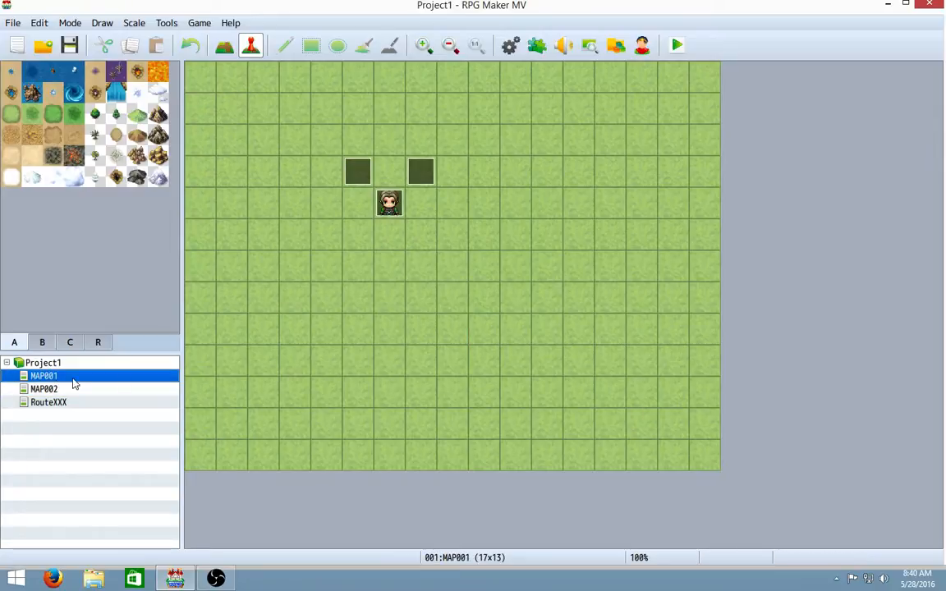
click(434, 179)
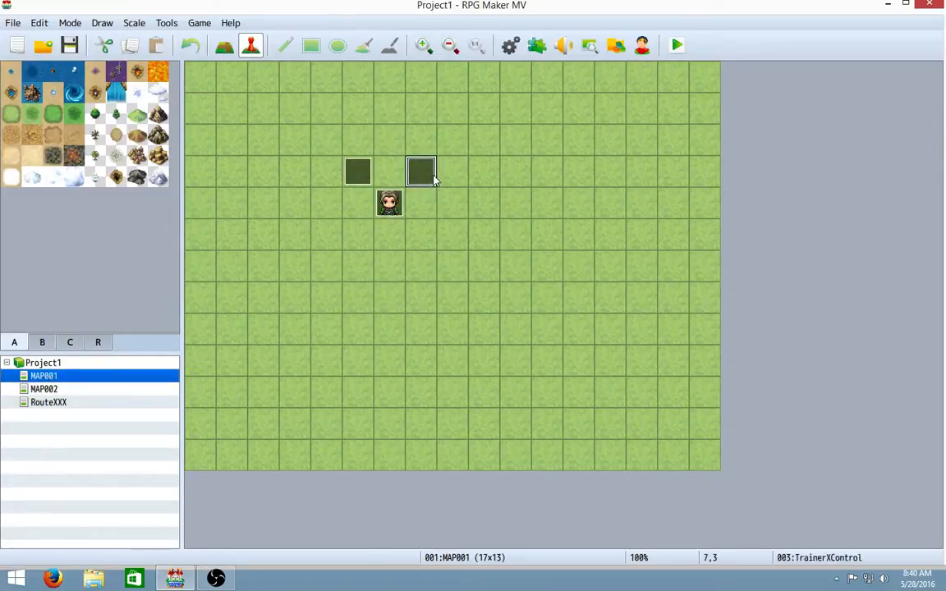
click(67, 389)
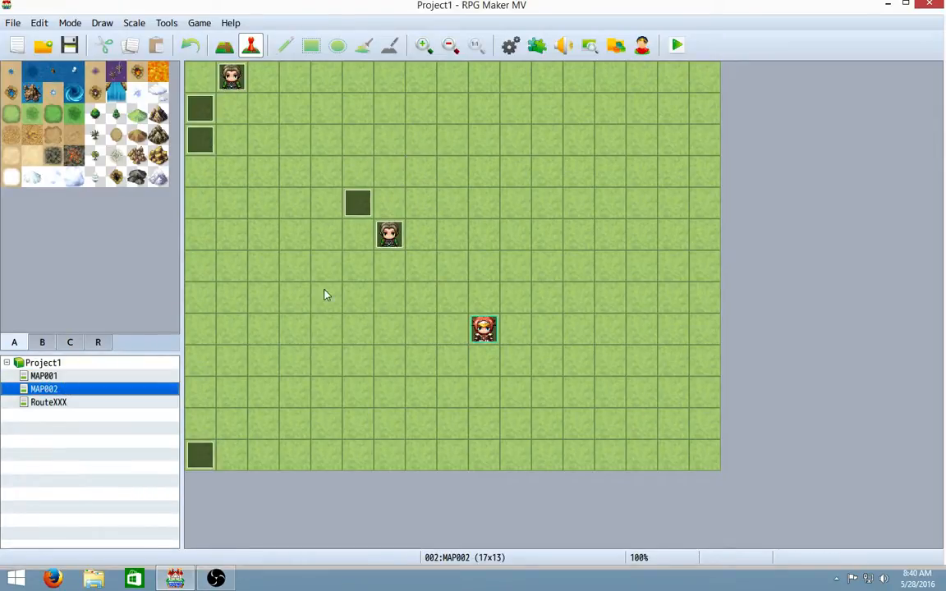
click(433, 205)
key(ctrl+v)
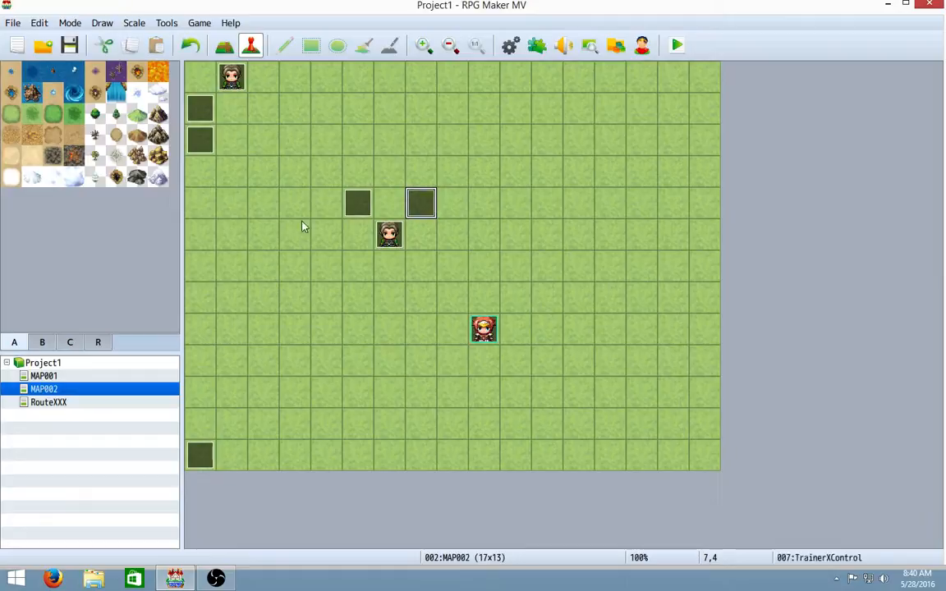
Check the commands in the Storage event, and rename the pasted TrainerX event at tile 6,5 to Trainer2.
double_click(201, 458)
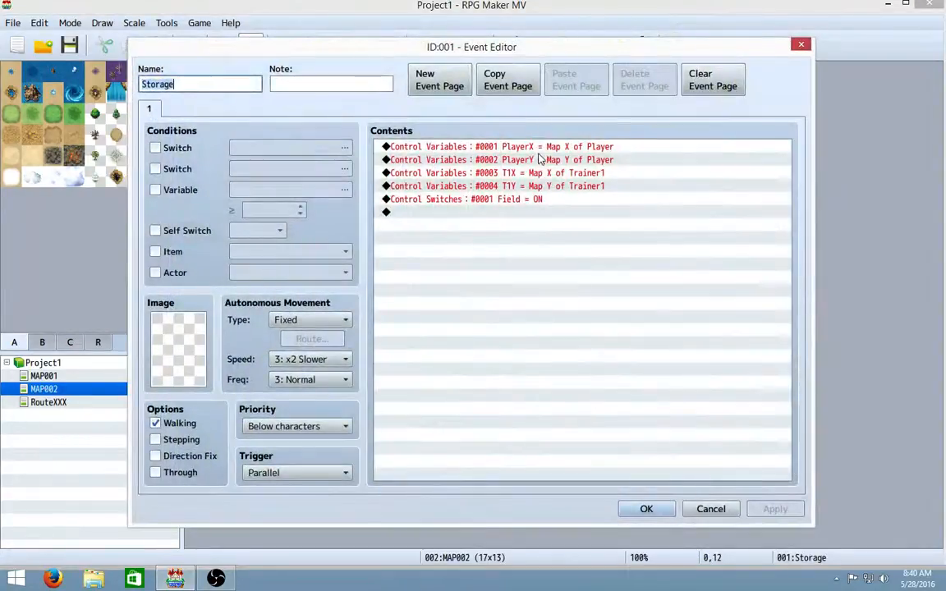
click(711, 509)
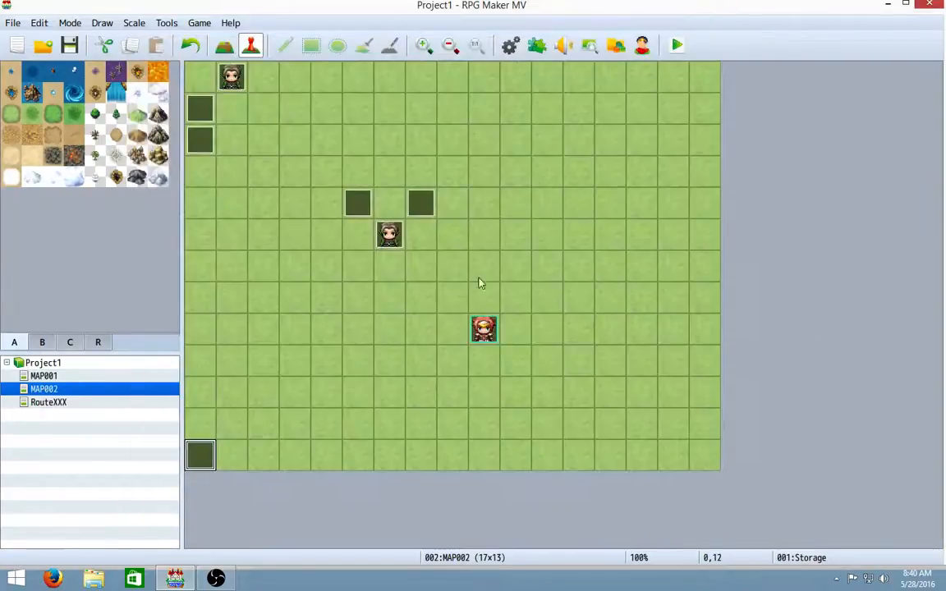
click(393, 251)
double_click(392, 251)
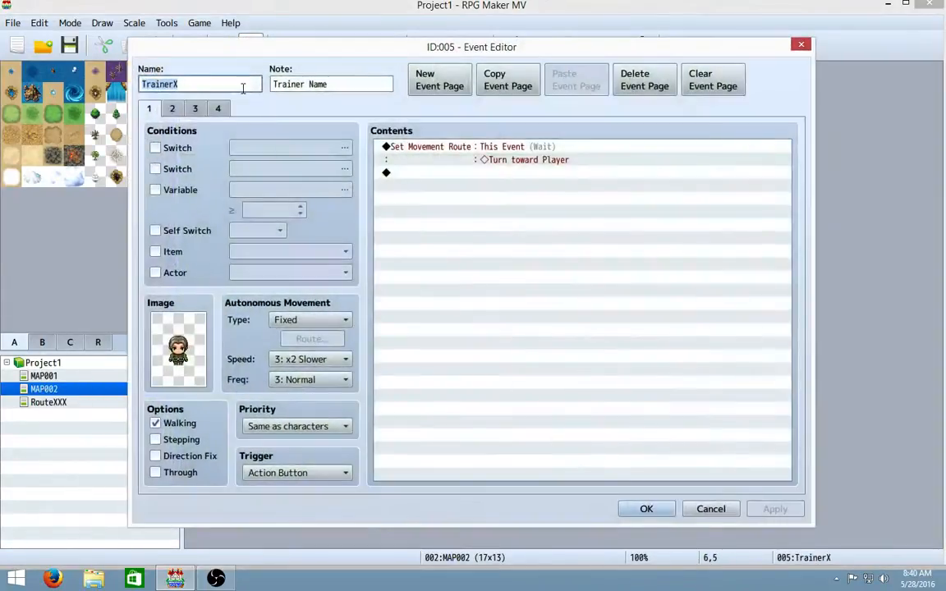
key(BackSpace)
text(2)
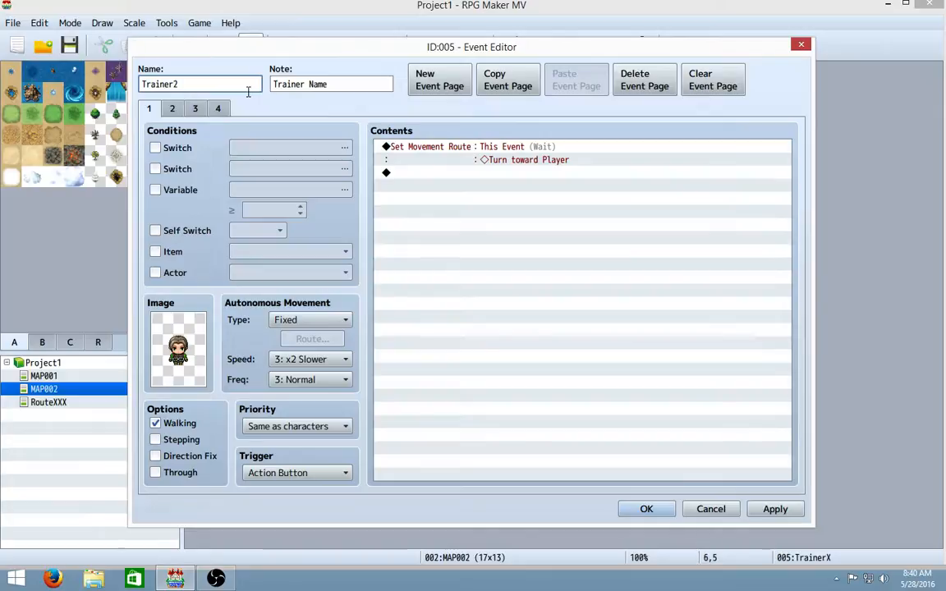
Change the conditional branch on event page 2 of Trainer2 to BattleStart = 2, and save the event.
click(169, 107)
click(394, 146)
right_click(424, 144)
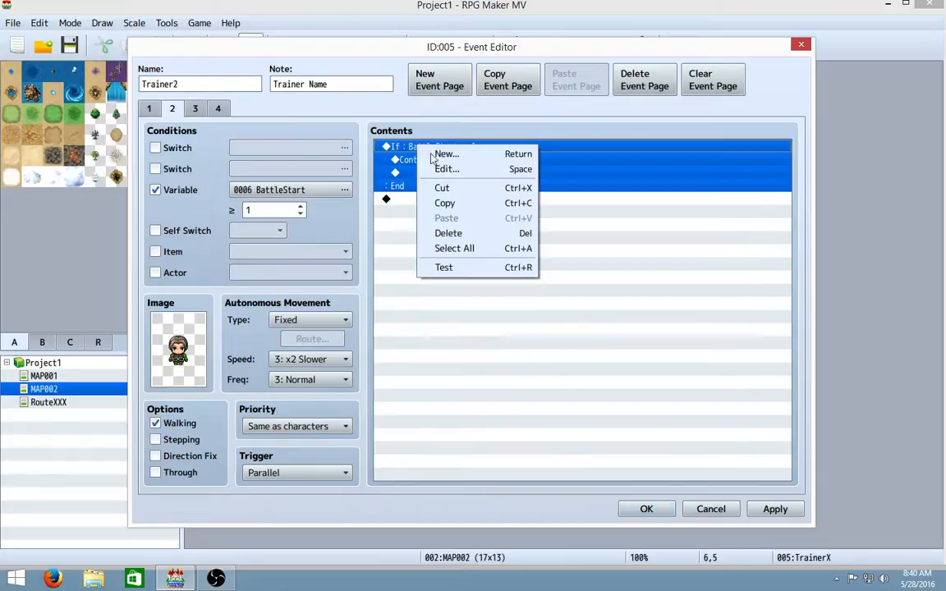
click(443, 171)
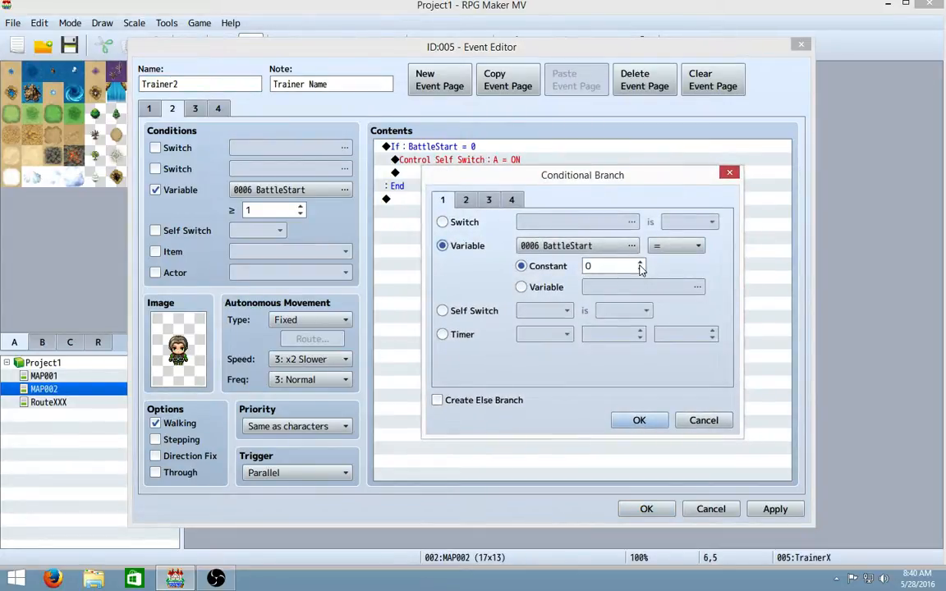
click(640, 263)
click(640, 262)
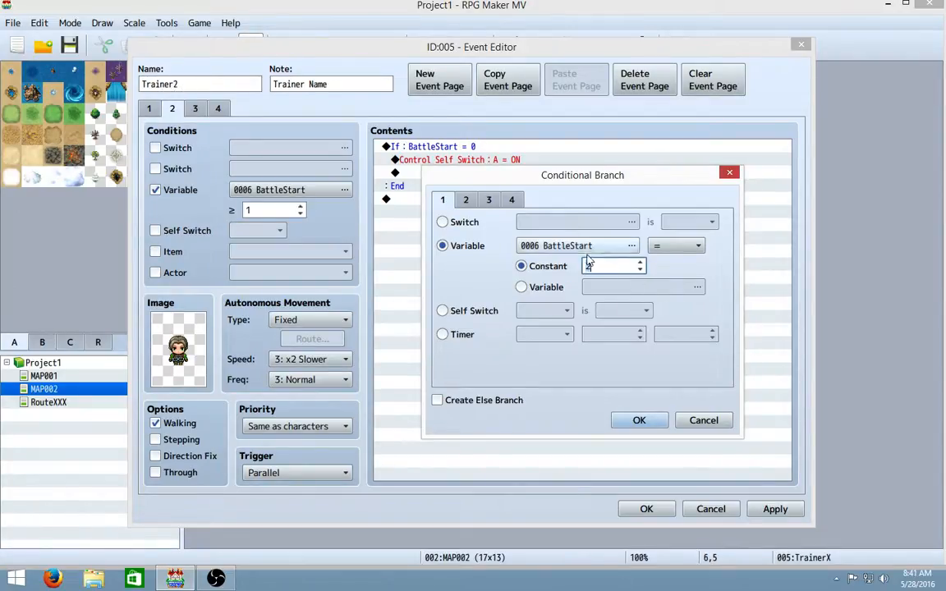
click(653, 420)
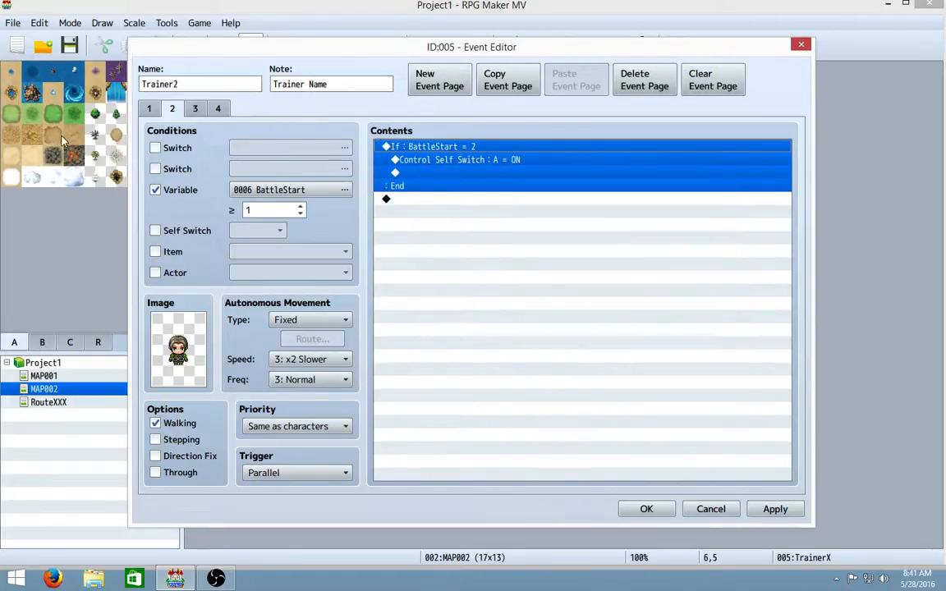
click(647, 510)
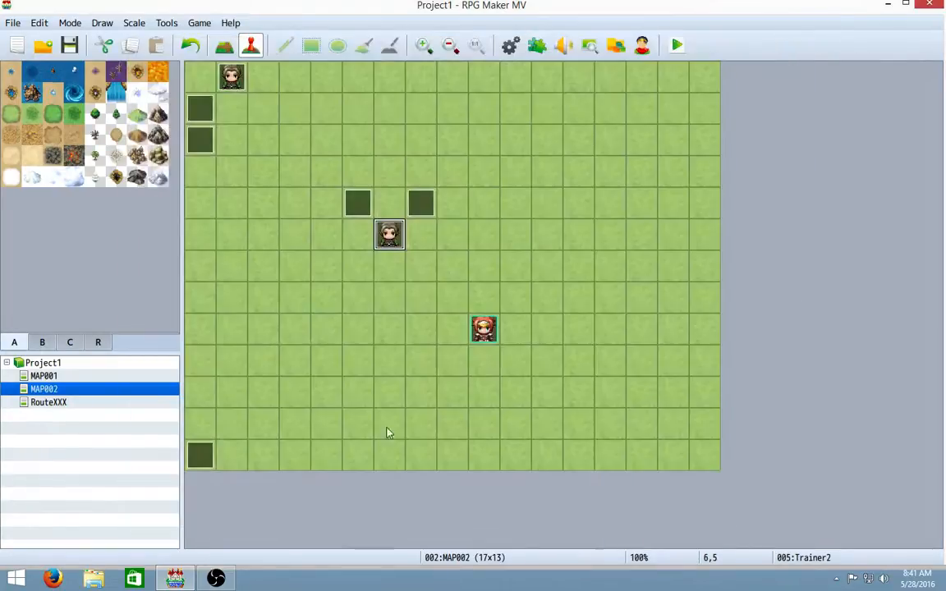
Add a Control Variables command at the end of the Storage event and name variable 0008 T2X.
double_click(201, 456)
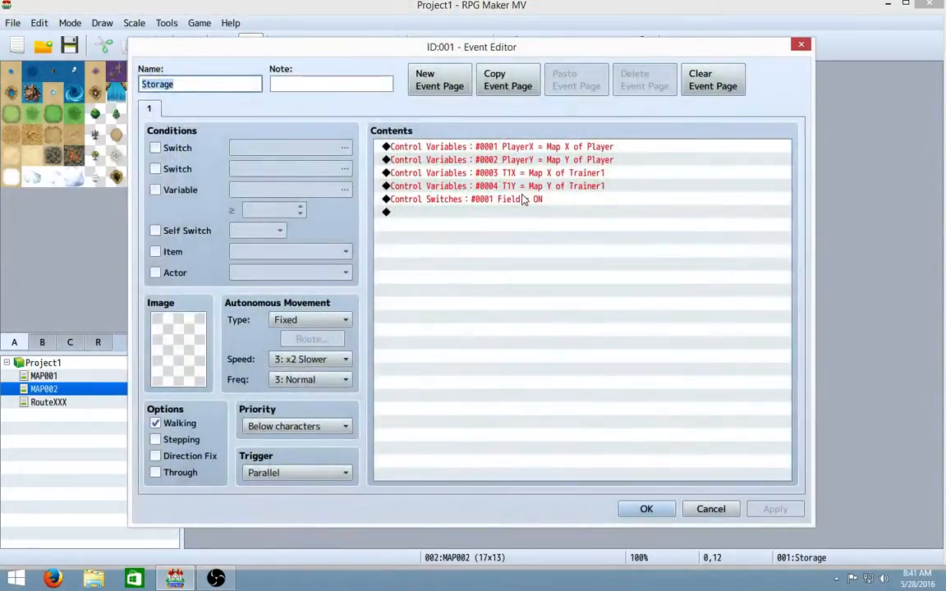
double_click(514, 206)
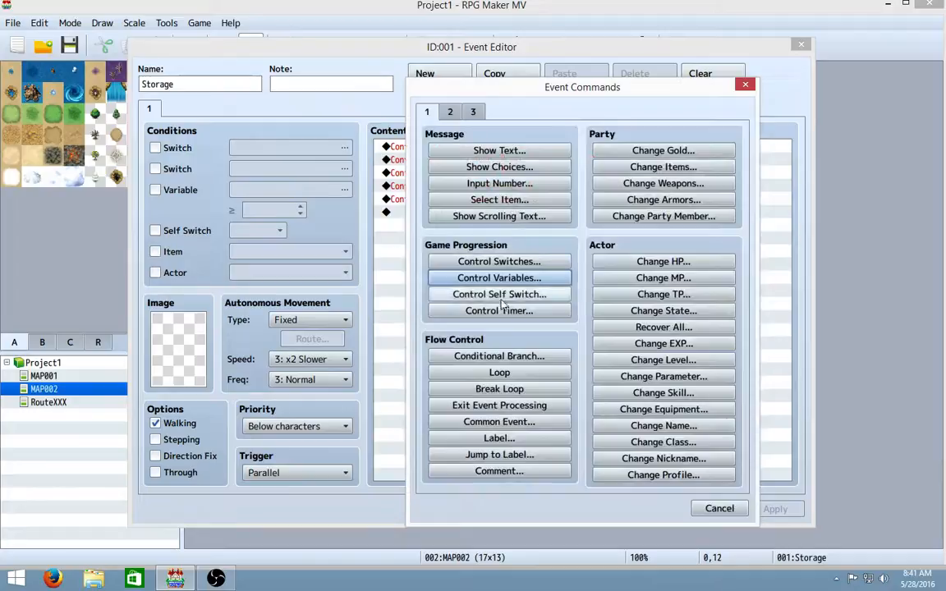
click(529, 280)
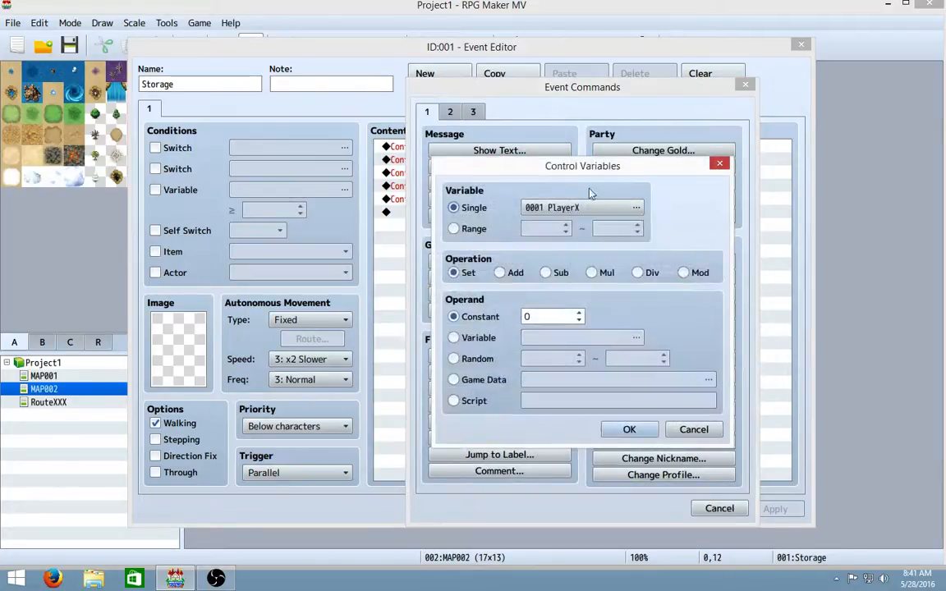
click(634, 207)
click(619, 253)
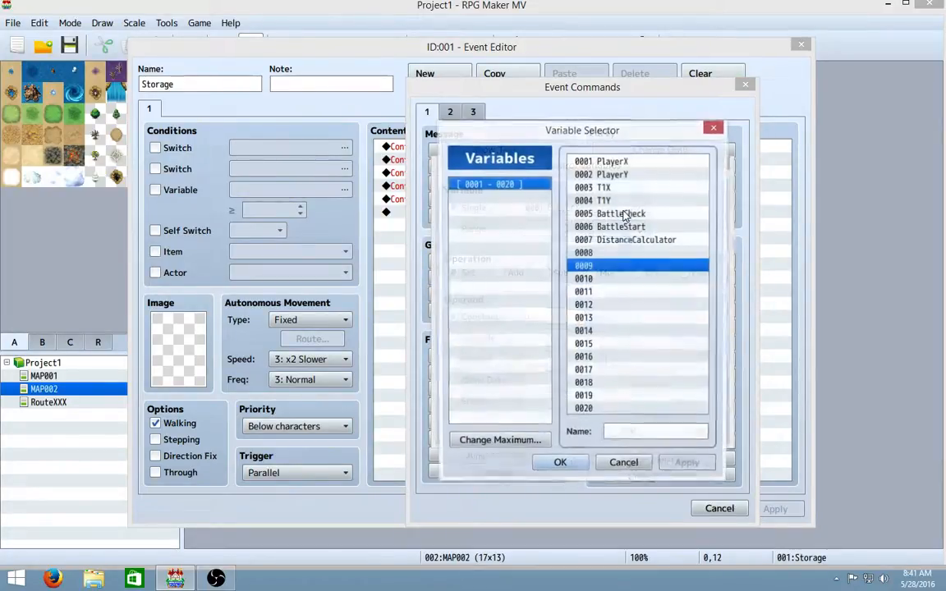
click(662, 432)
text(T2X)
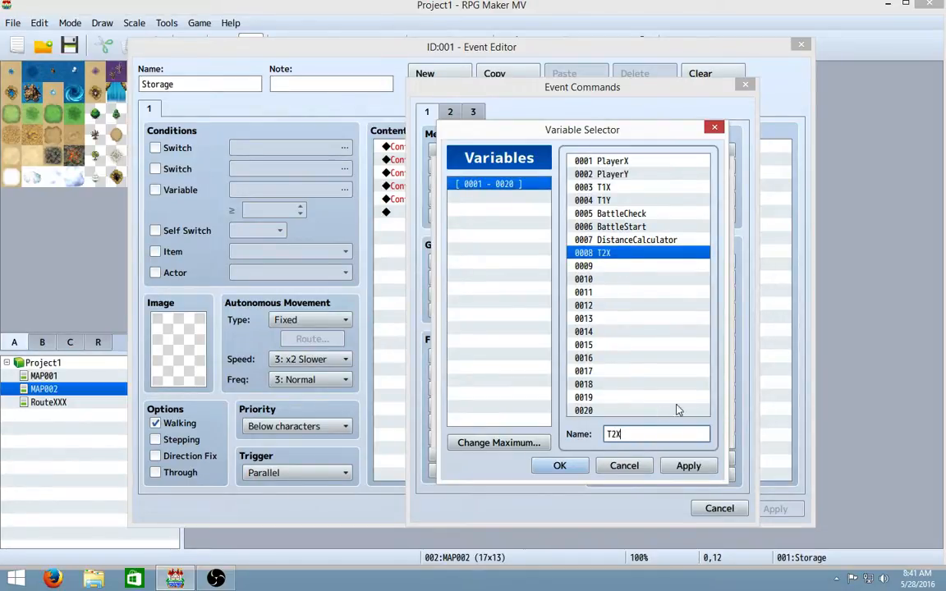
Name variable 0009 T2Y.
click(671, 267)
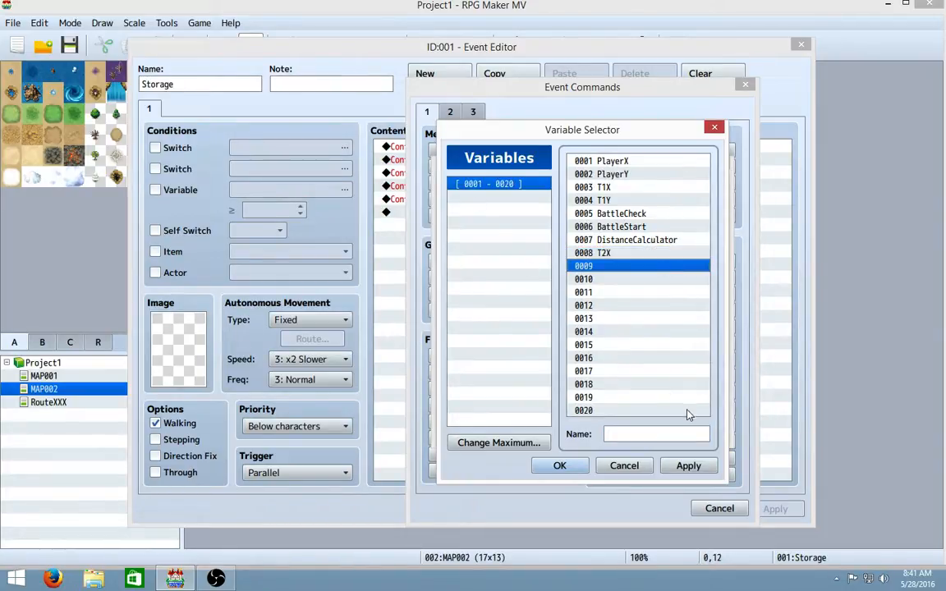
click(676, 437)
text(T2)
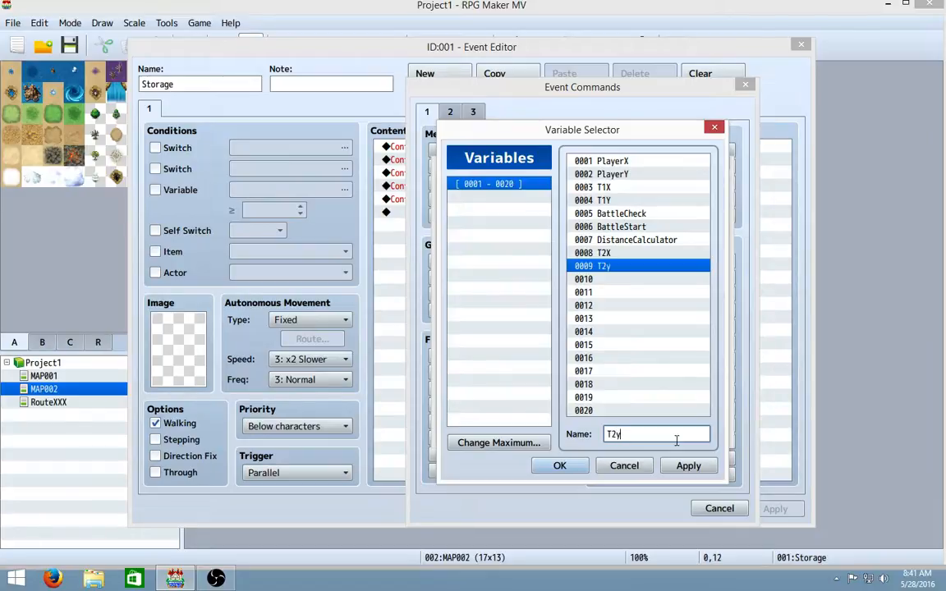
text(y)
key(BackSpace)
text(Y)
click(635, 256)
click(634, 266)
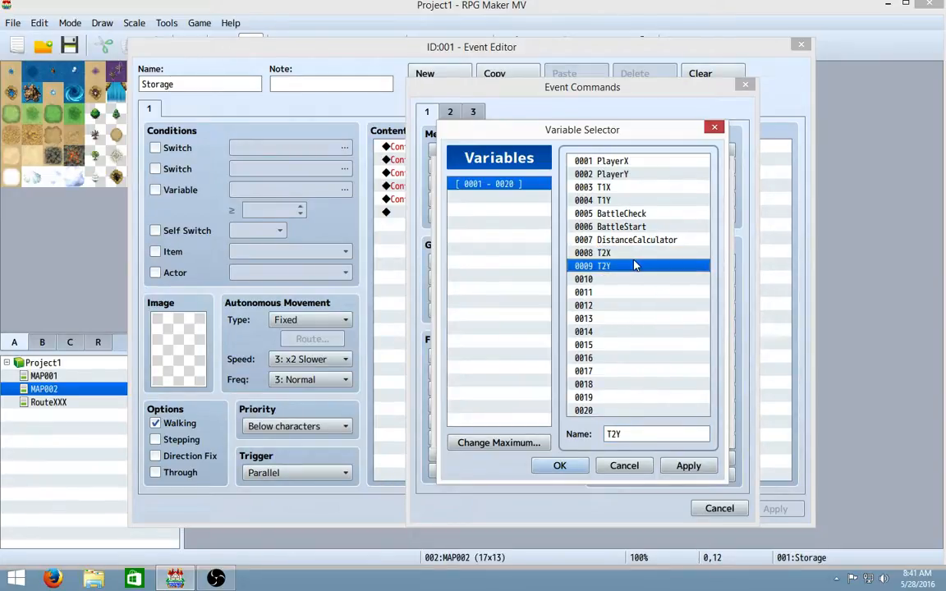
click(597, 253)
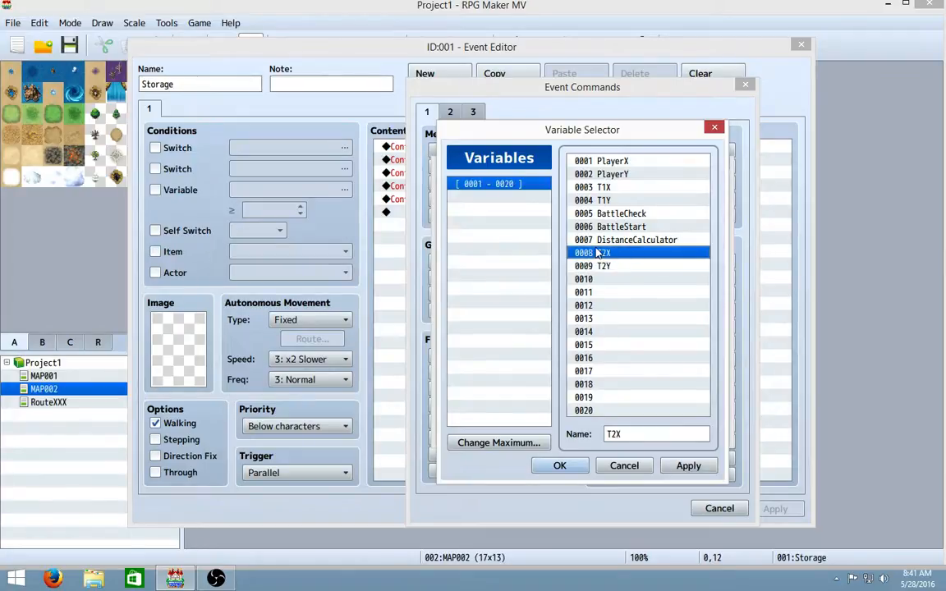
click(611, 268)
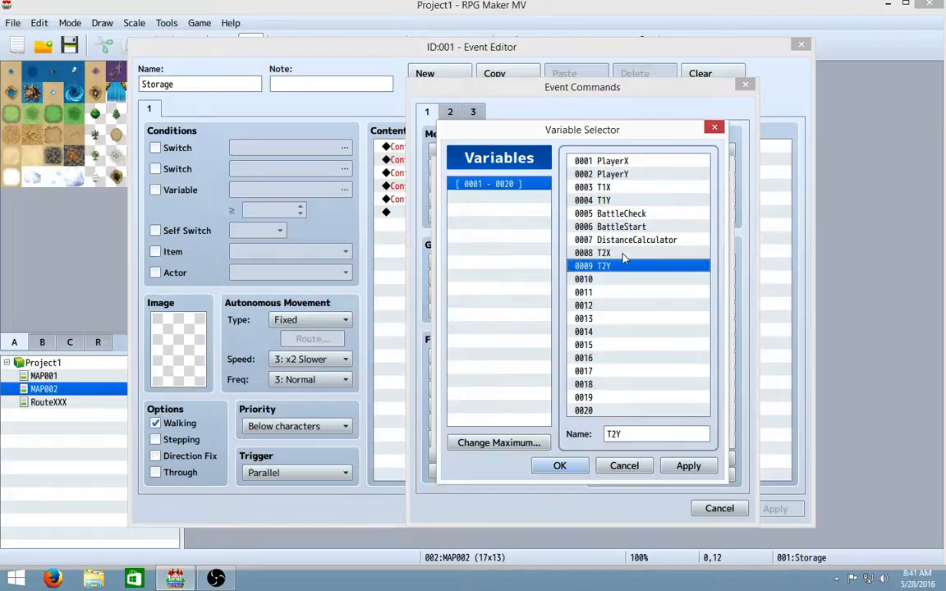
click(587, 253)
click(624, 268)
Try to raise the maximum number of variables to 9999 and look through the extended variable ranges.
click(502, 442)
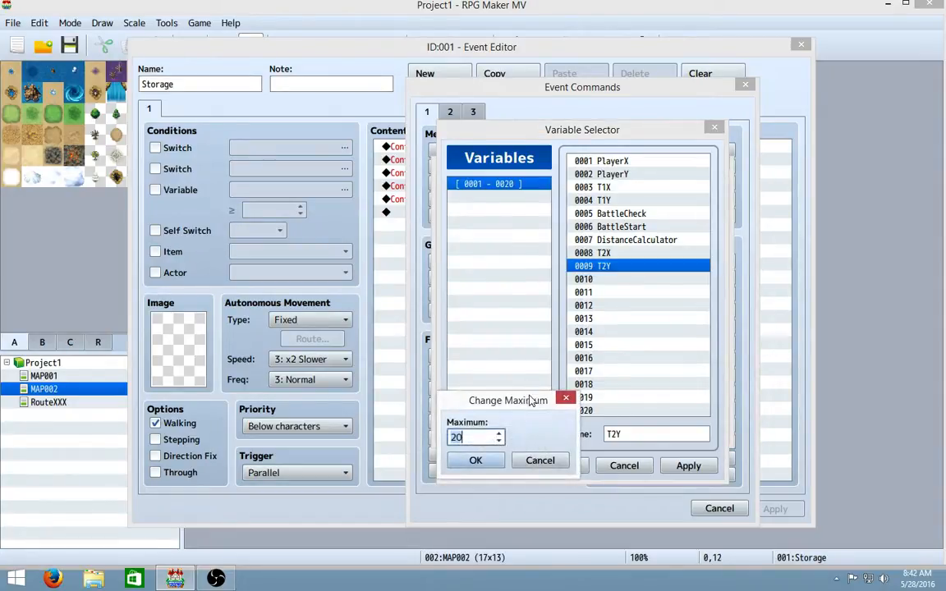
text(9999)
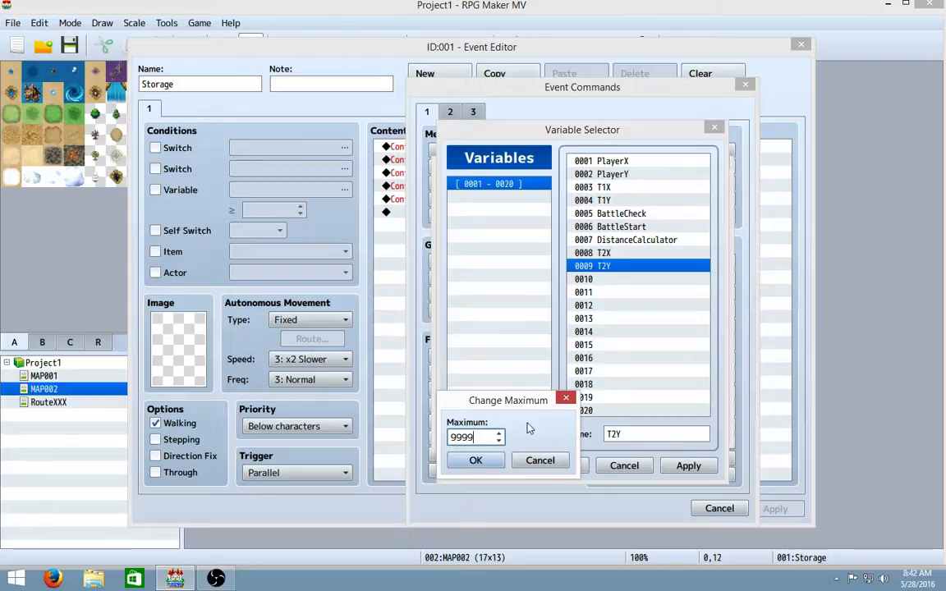
click(478, 461)
scroll(548, 292, down, 5)
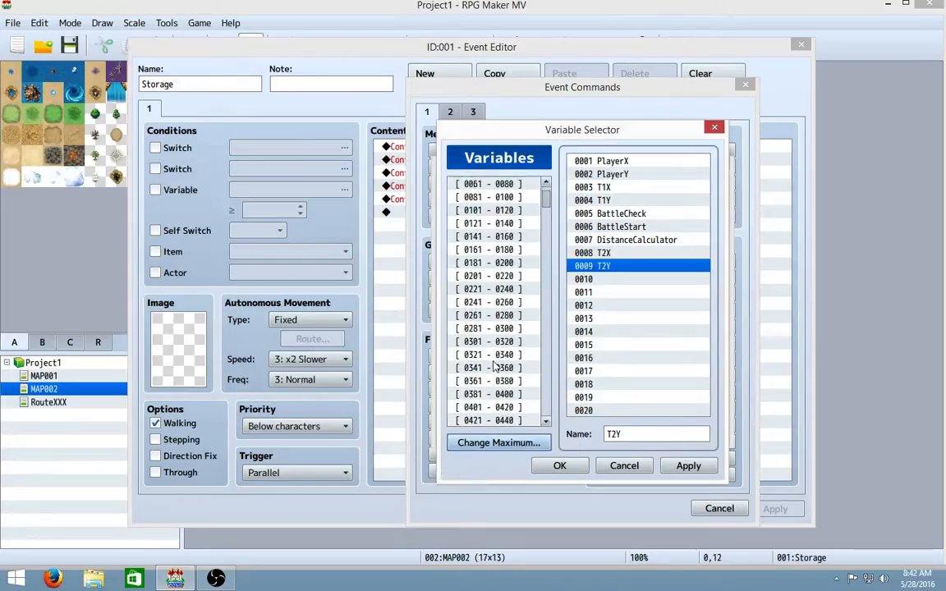
scroll(547, 293, down, 2)
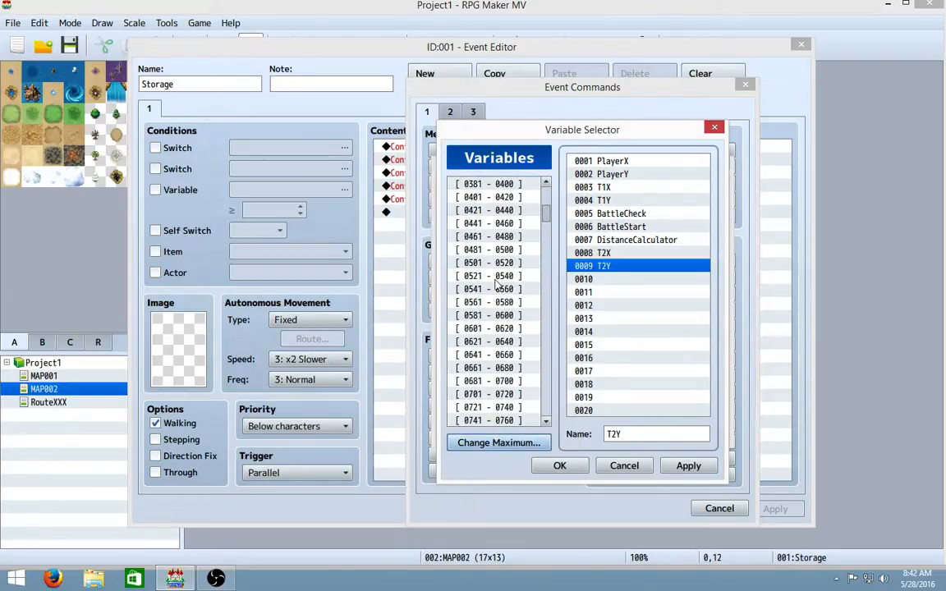
drag(543, 225, 550, 182)
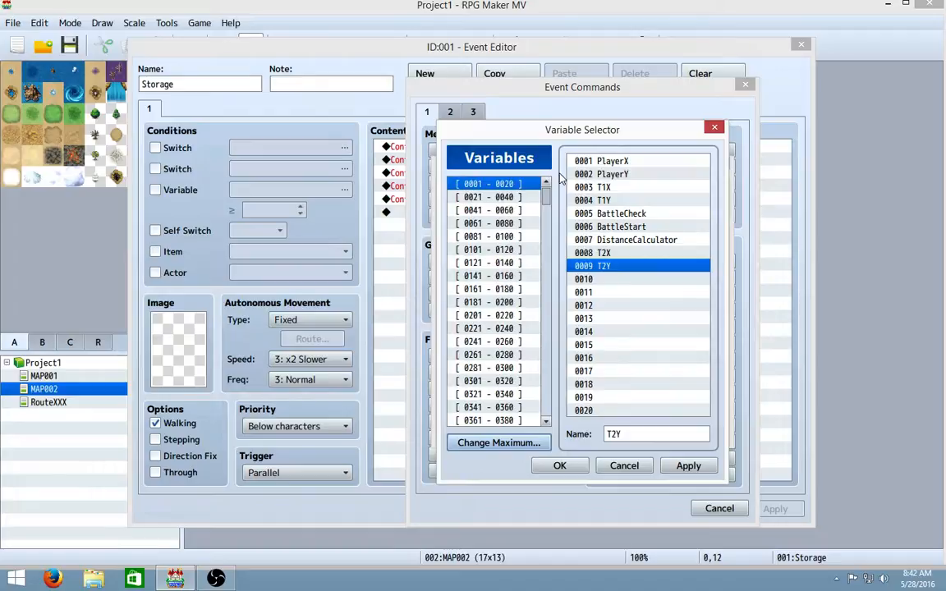
Apply the variable changes and set the maximum number of variables to 40.
click(686, 465)
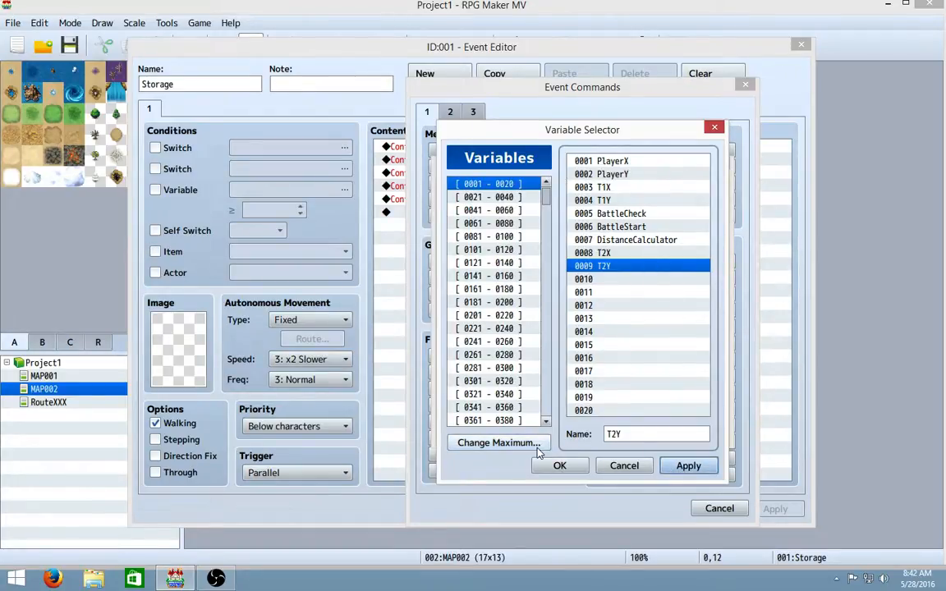
click(495, 443)
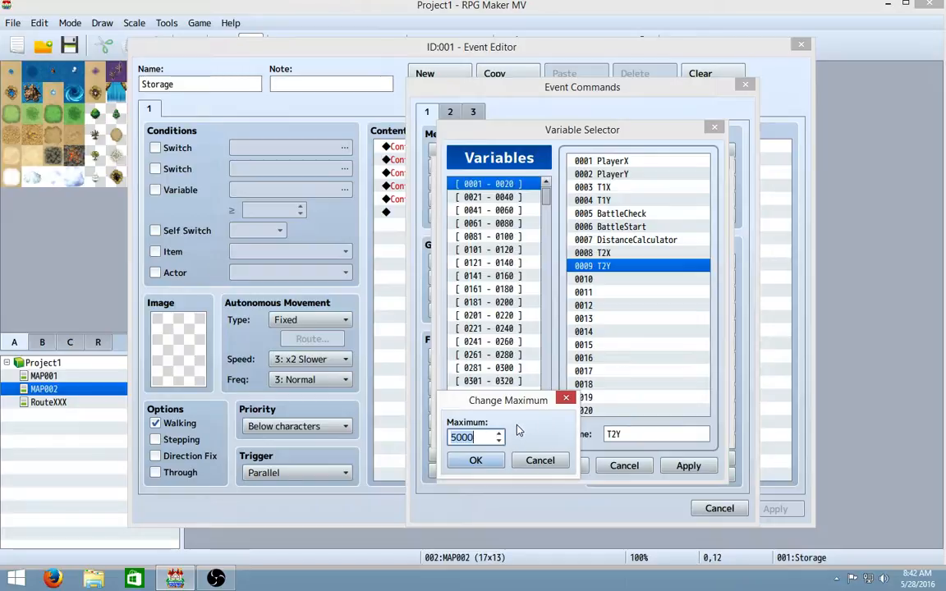
text(40)
click(475, 460)
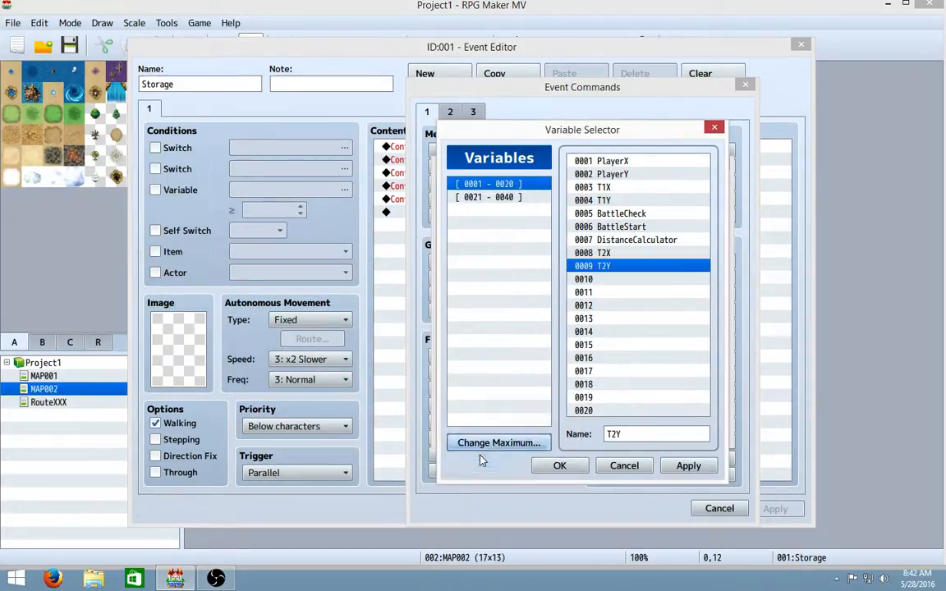
Set variable 0008 T2X to the Map X of character Trainer2 in the Storage event's new Control Variables command.
click(560, 466)
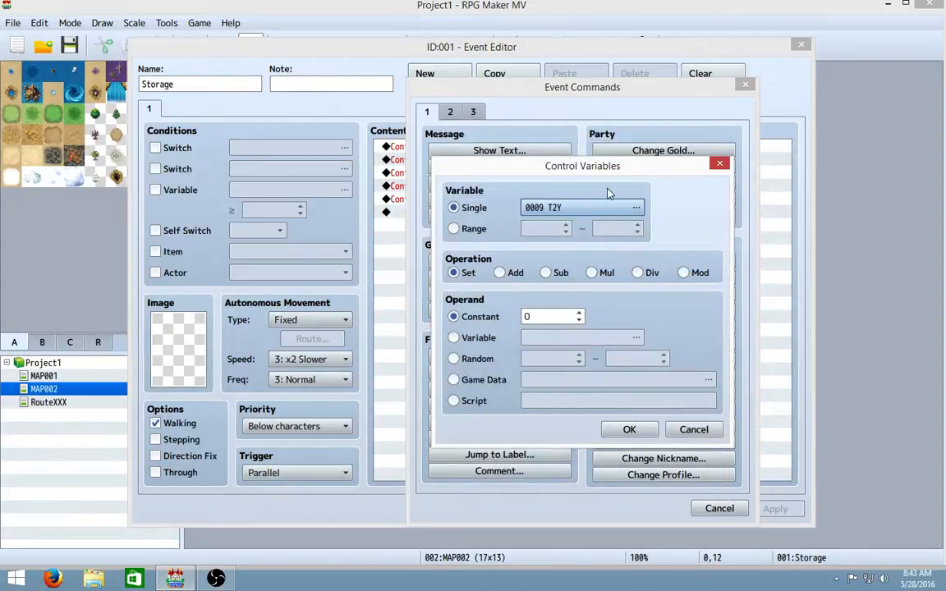
click(608, 207)
click(611, 253)
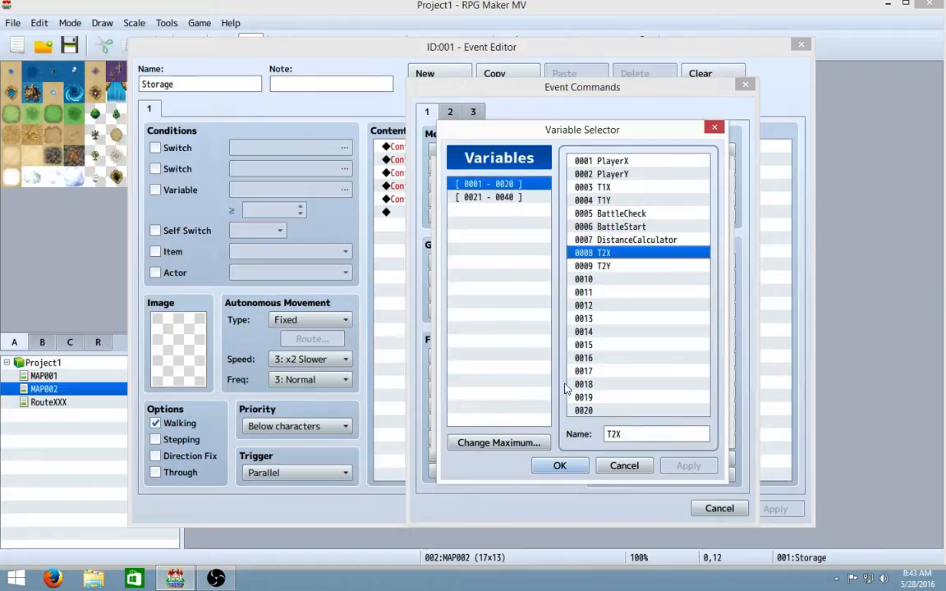
click(559, 465)
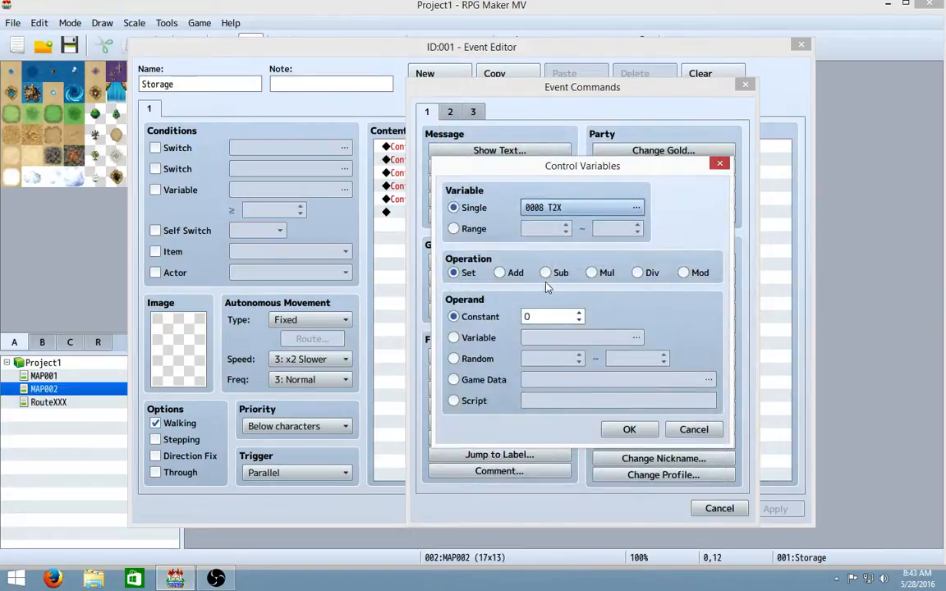
click(454, 379)
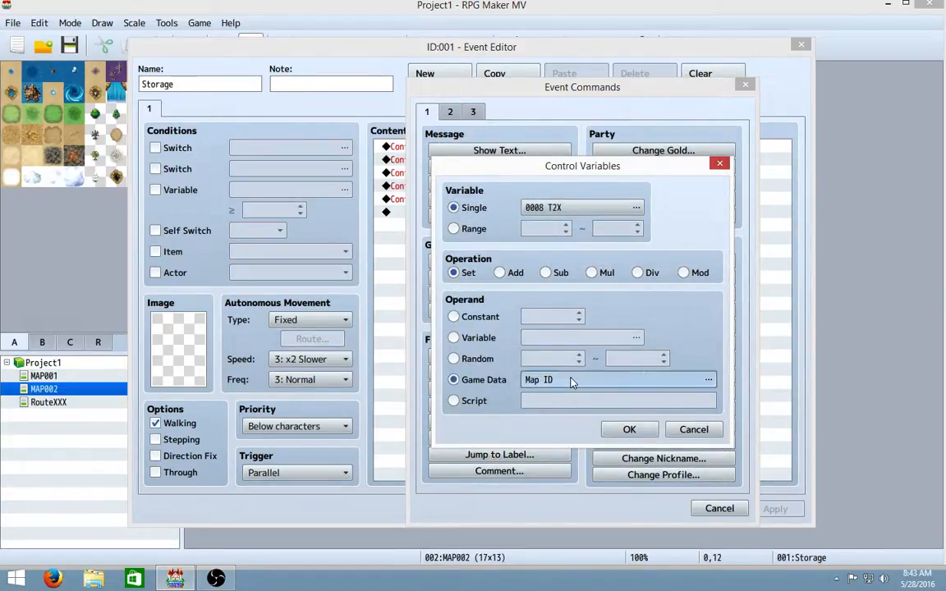
click(574, 380)
click(443, 336)
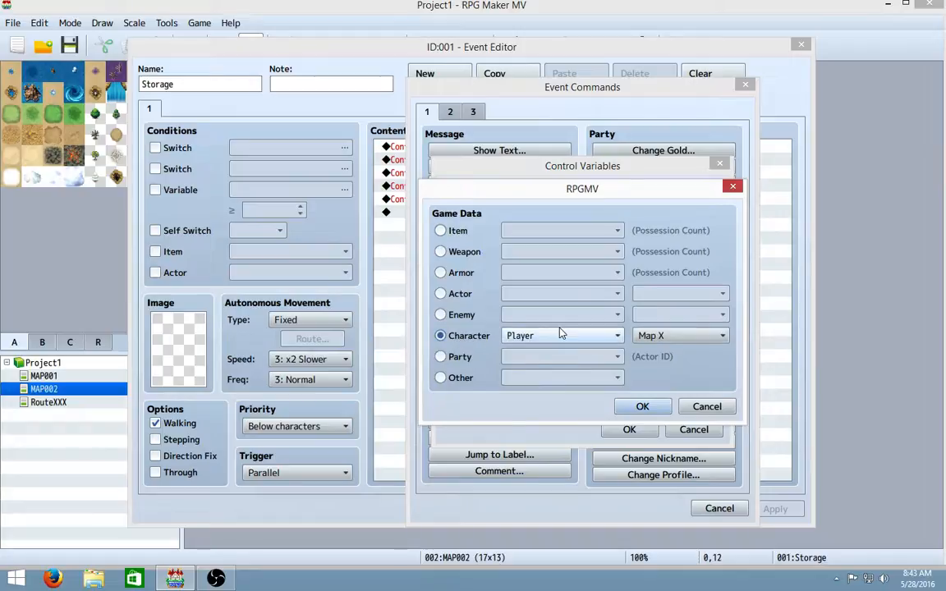
click(559, 336)
click(525, 443)
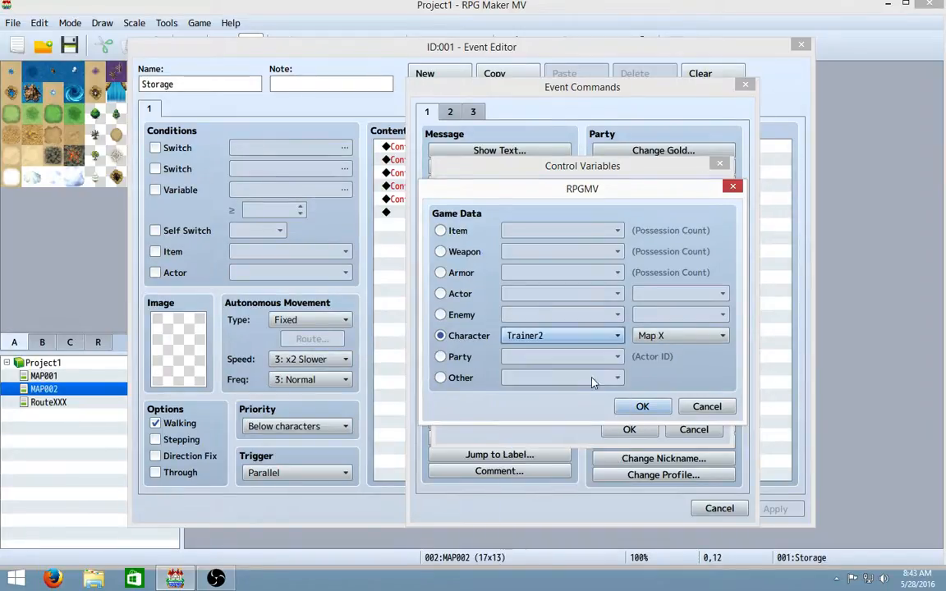
click(641, 407)
click(630, 430)
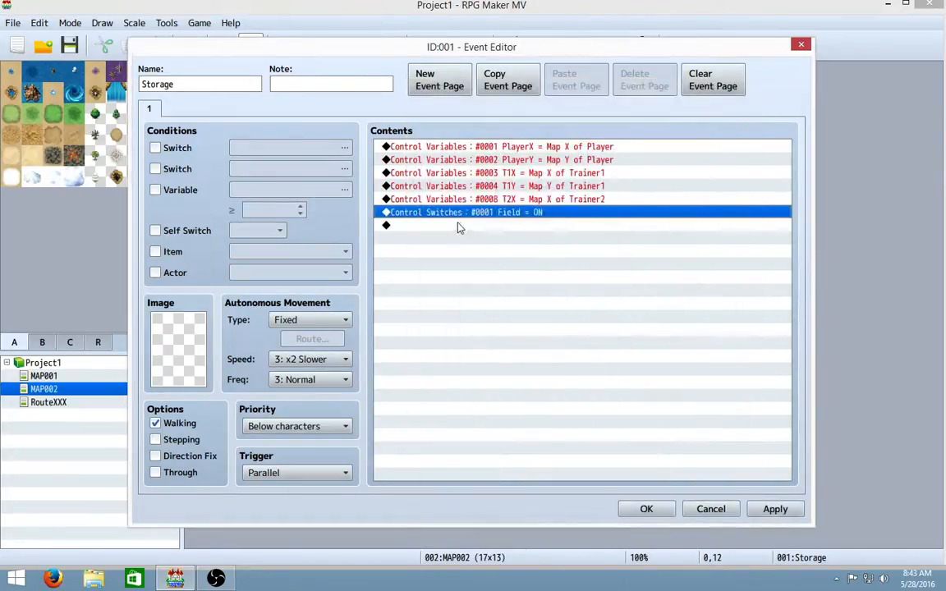
Insert another Control Variables command before the Field switch command and target variable 0009 T2Y.
double_click(455, 215)
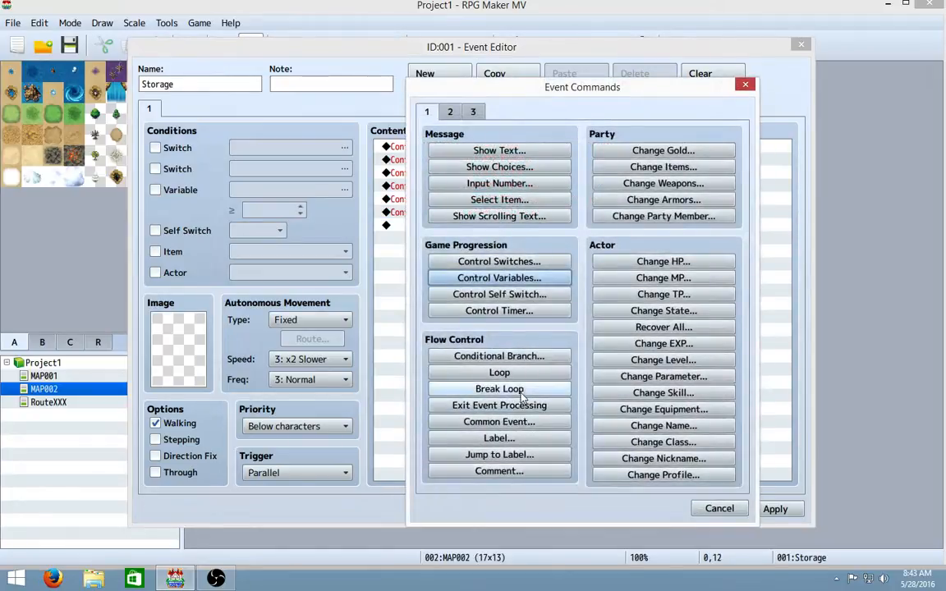
click(499, 278)
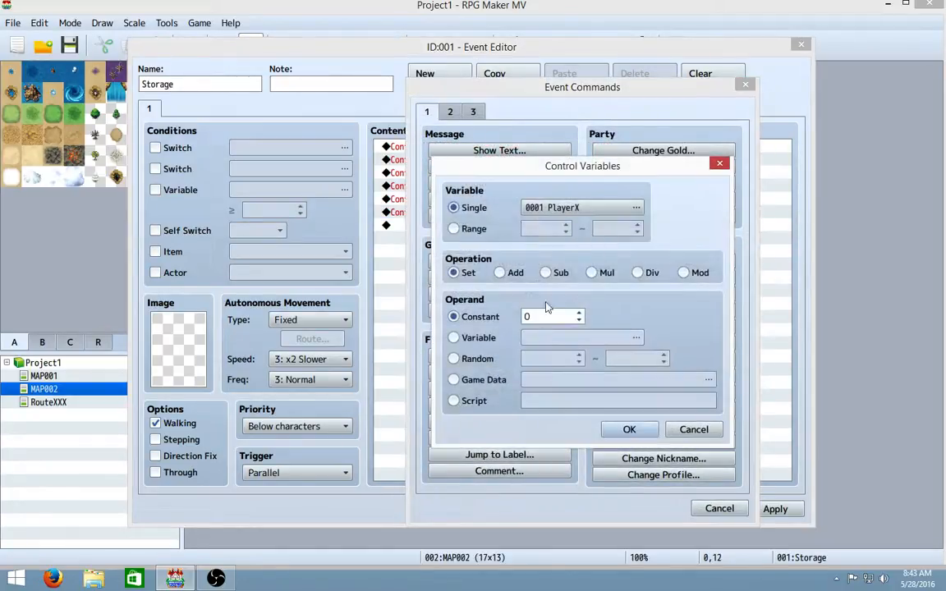
click(546, 207)
click(604, 266)
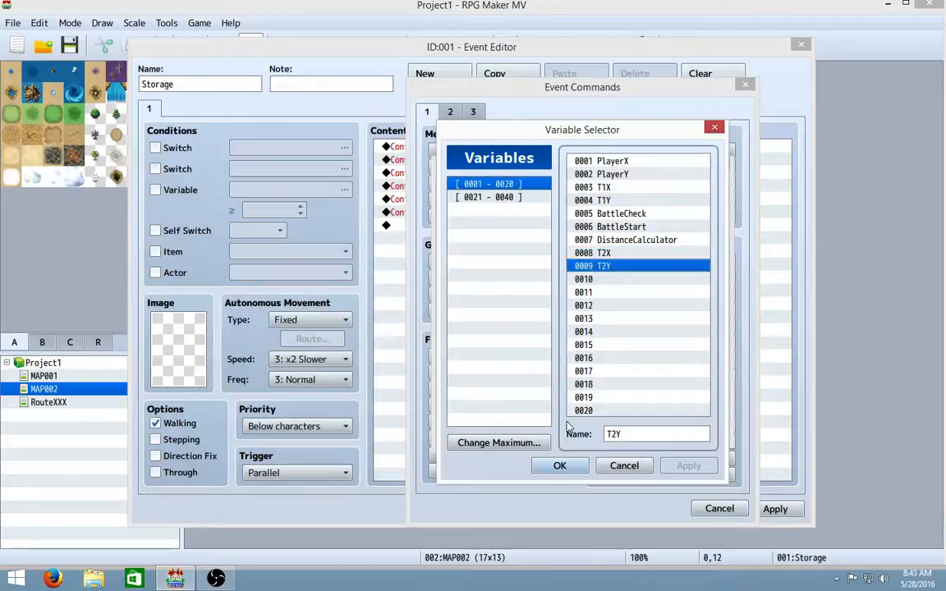
click(560, 466)
Assign the Map Y of character Trainer2 to T2Y as game data and save the Storage event.
click(450, 382)
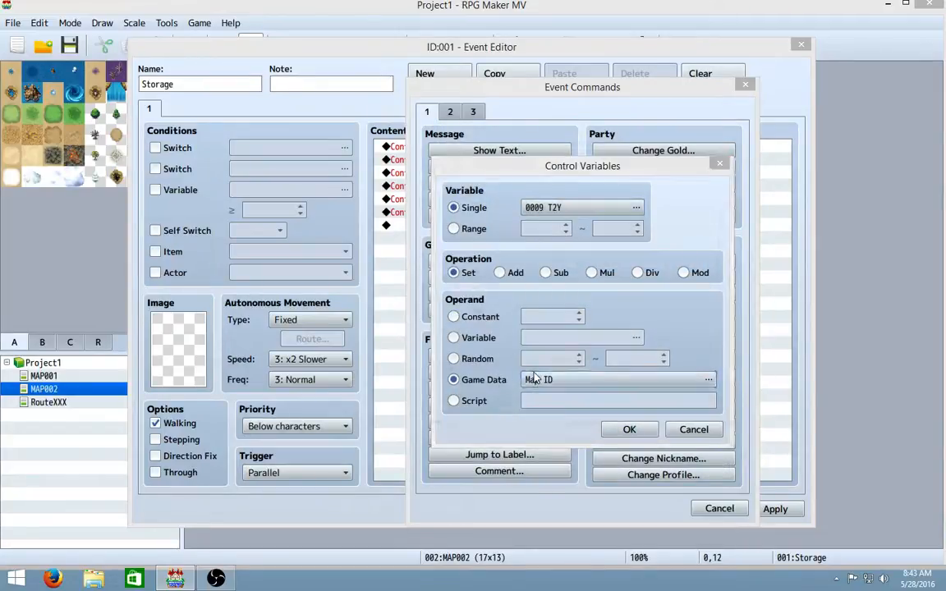
click(526, 382)
click(457, 336)
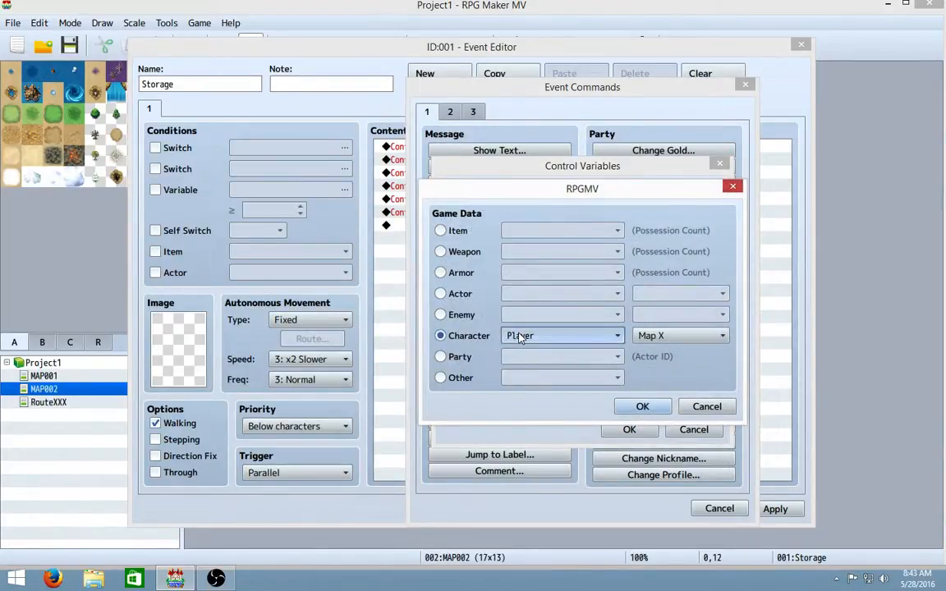
click(534, 336)
click(525, 443)
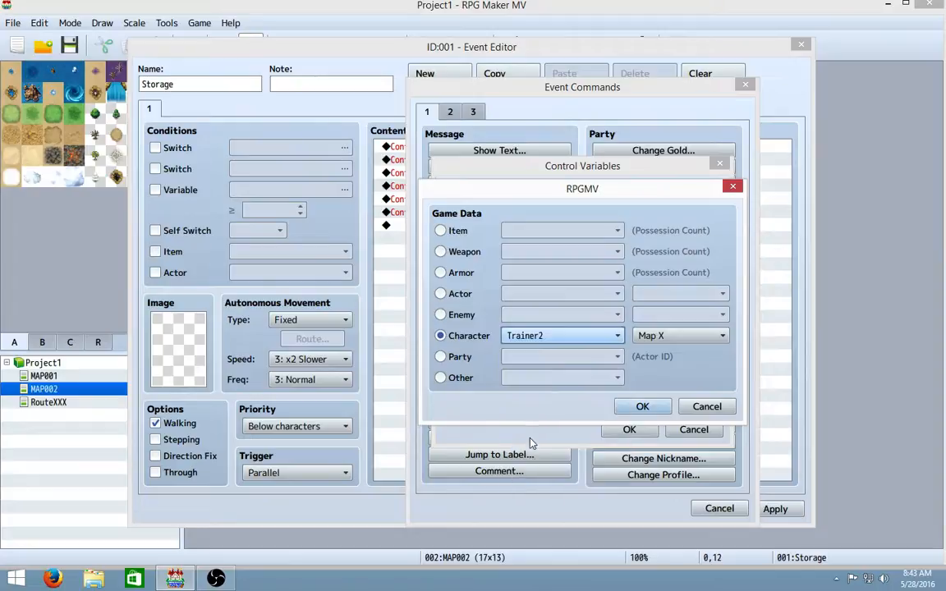
click(668, 337)
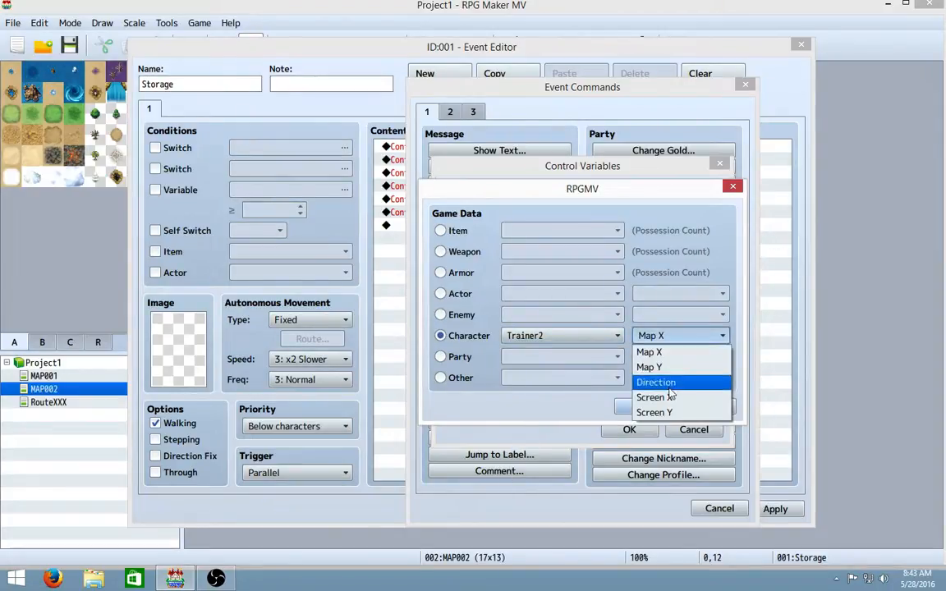
click(661, 370)
click(642, 407)
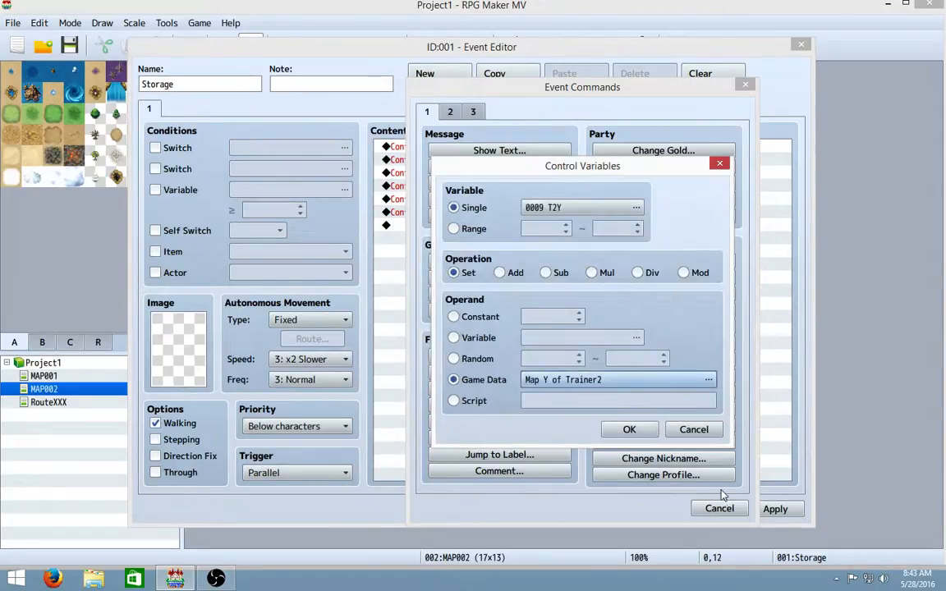
click(629, 429)
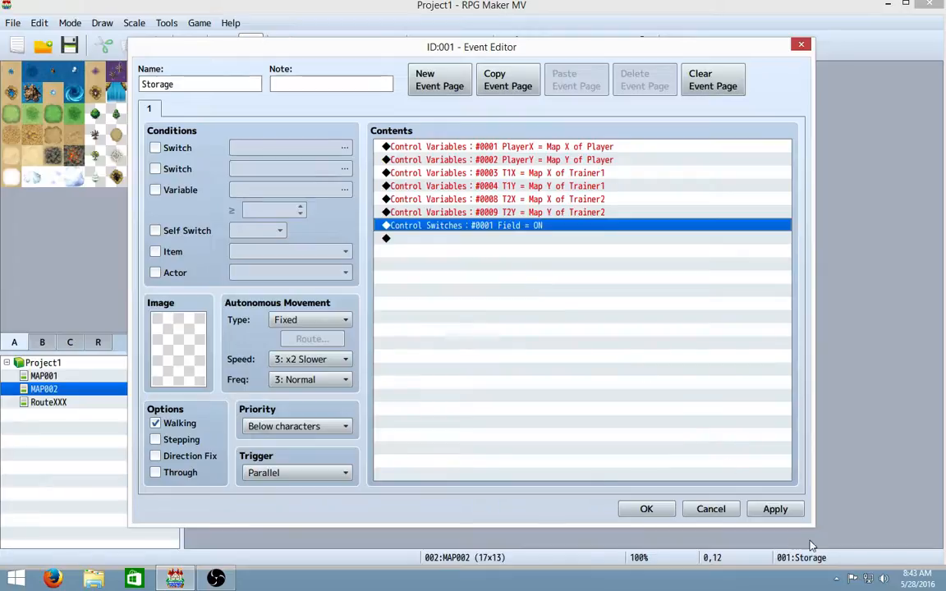
click(782, 511)
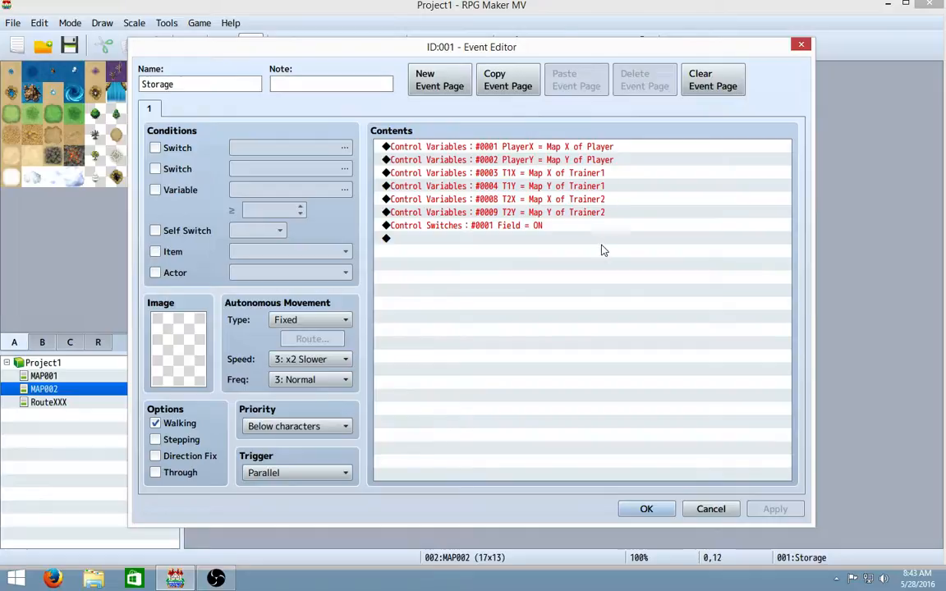
click(640, 513)
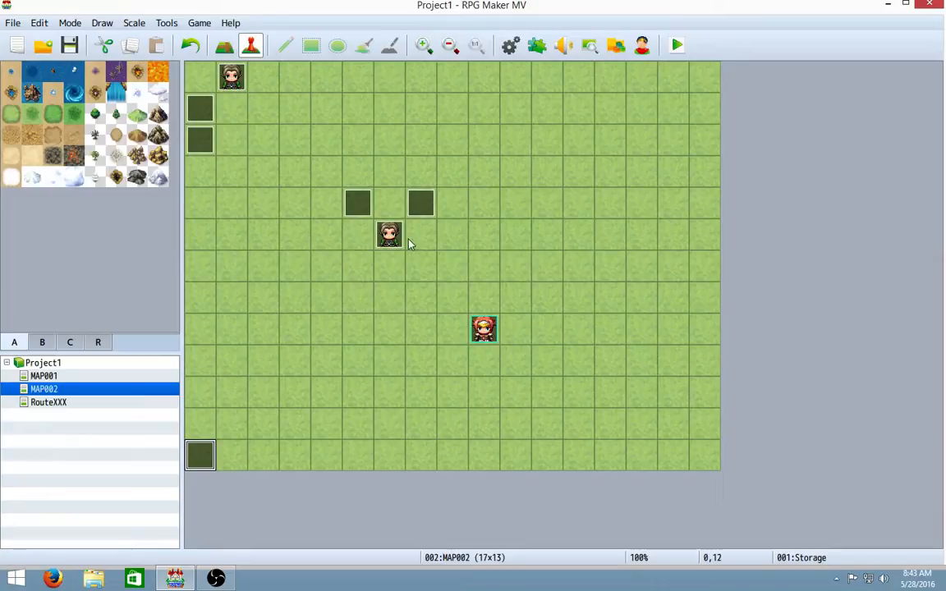
Change the facing Down condition in the TrainerXDirCheck event to check character Trainer2.
double_click(367, 203)
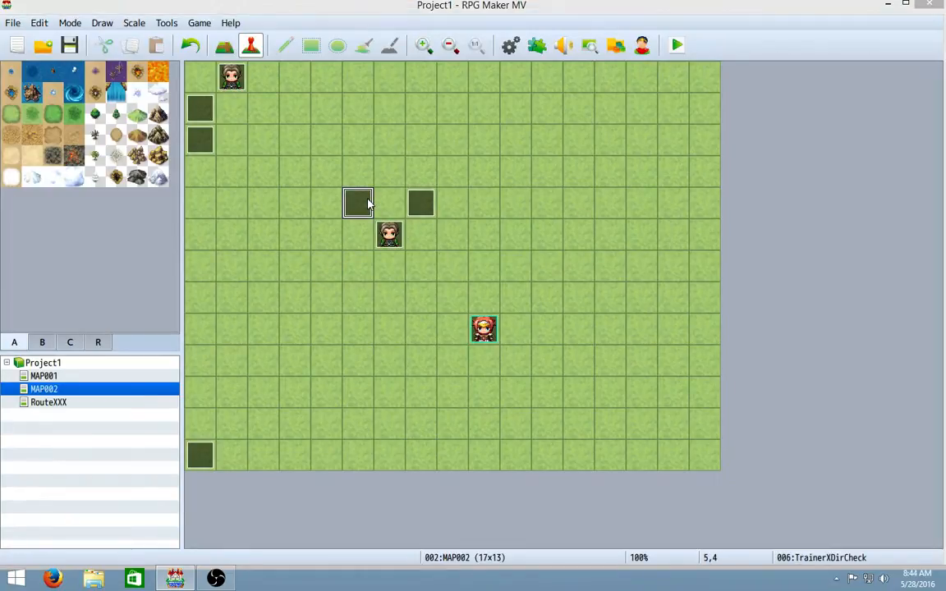
click(429, 150)
right_click(429, 150)
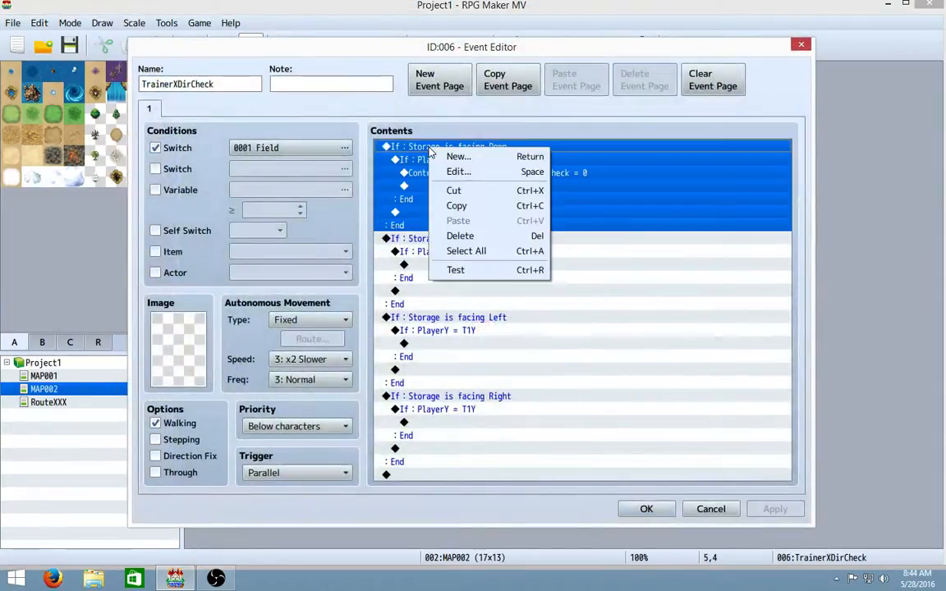
click(456, 172)
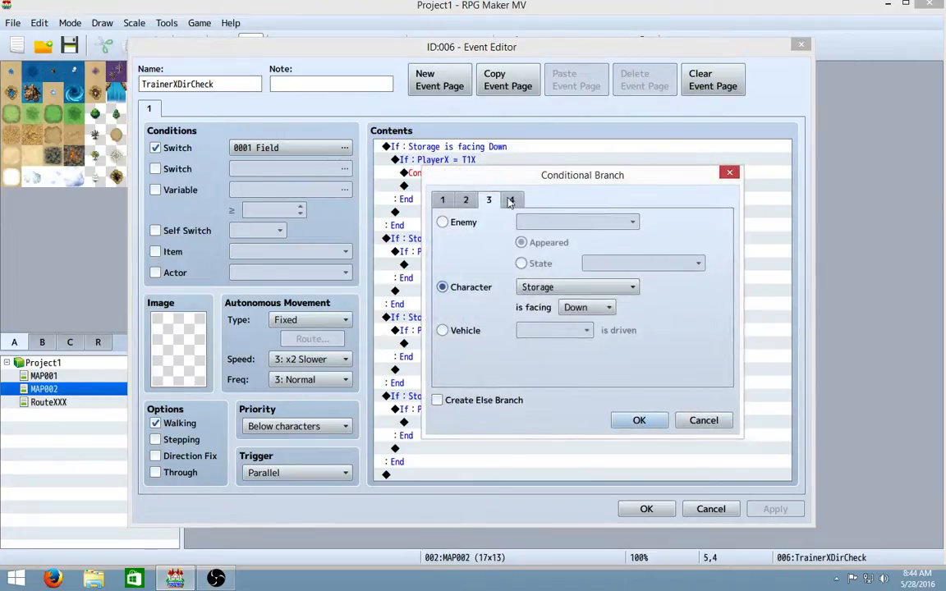
click(626, 287)
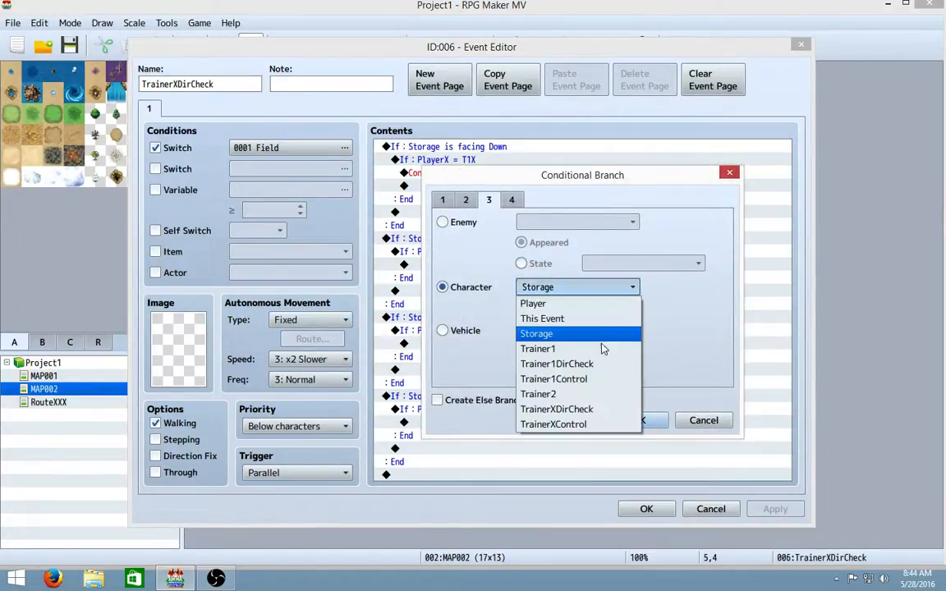
click(588, 393)
click(637, 420)
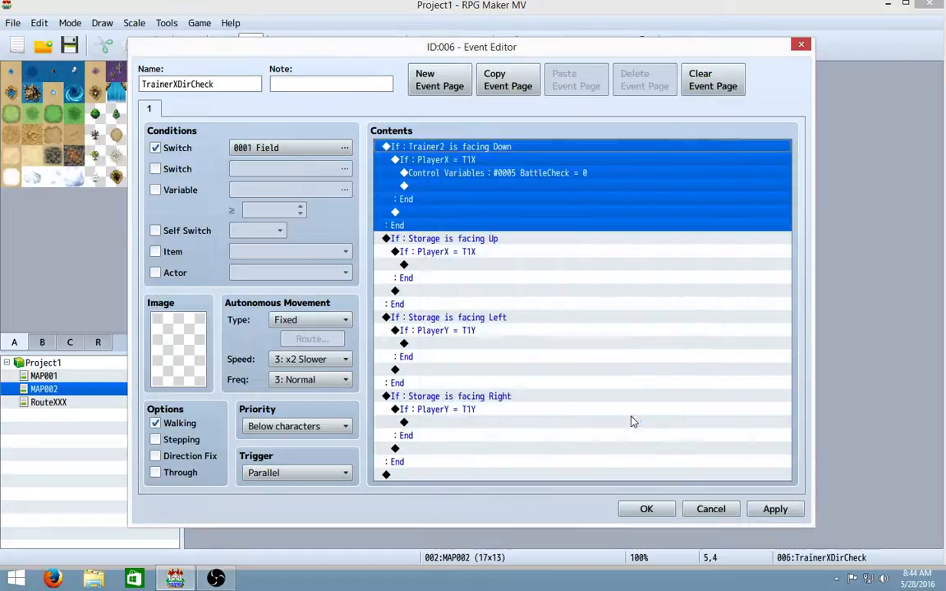
Make the nested condition under facing Down compare PlayerX with variable 0008 T2X.
click(486, 161)
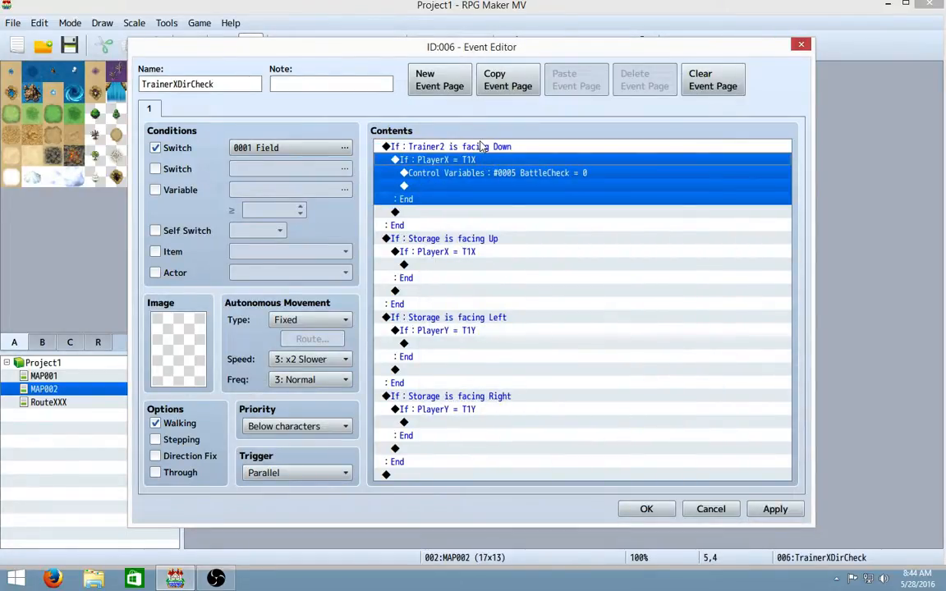
right_click(441, 167)
click(464, 186)
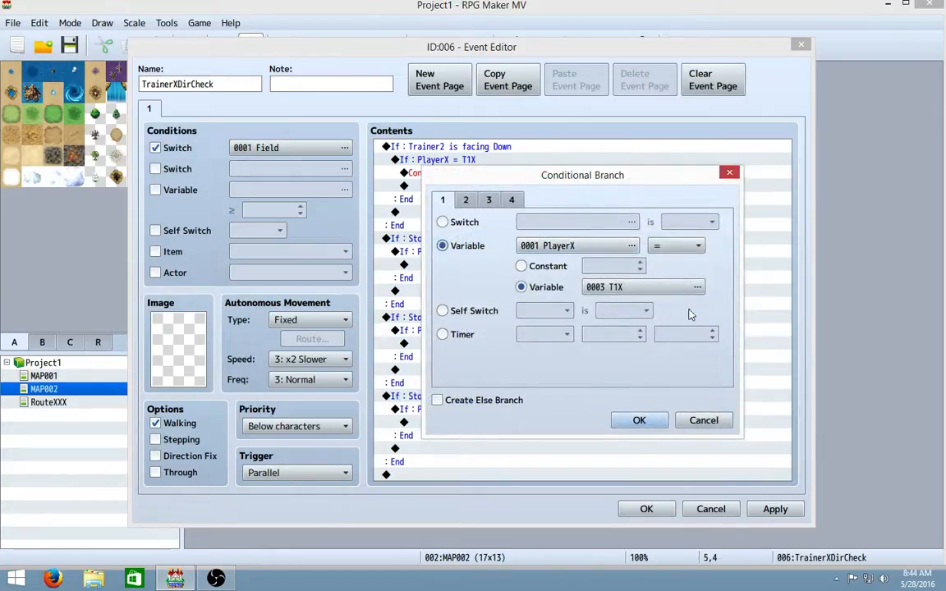
click(694, 288)
click(657, 267)
click(658, 253)
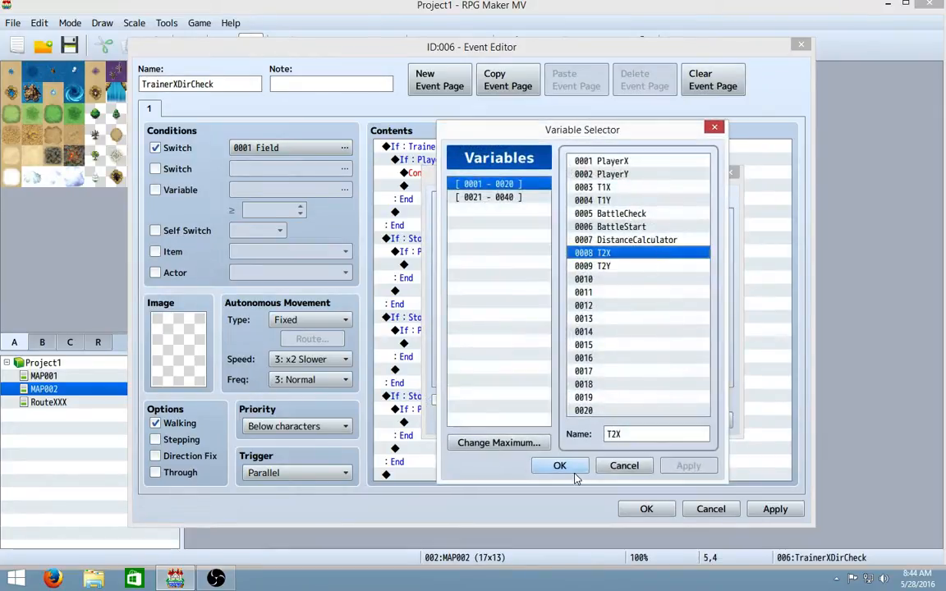
click(559, 466)
click(635, 420)
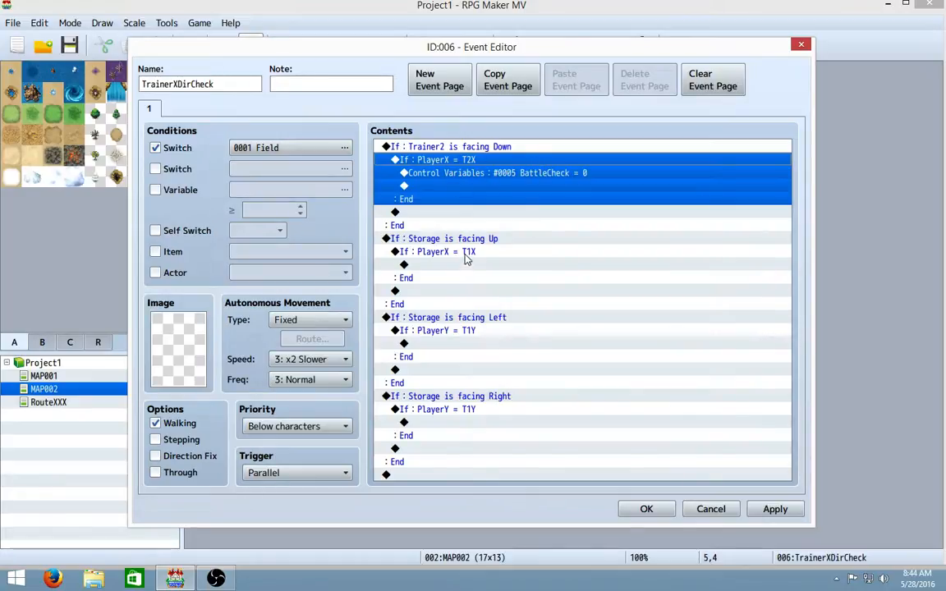
Set the BattleCheck variable command in the facing Down branch to the constant 2.
click(498, 173)
right_click(501, 174)
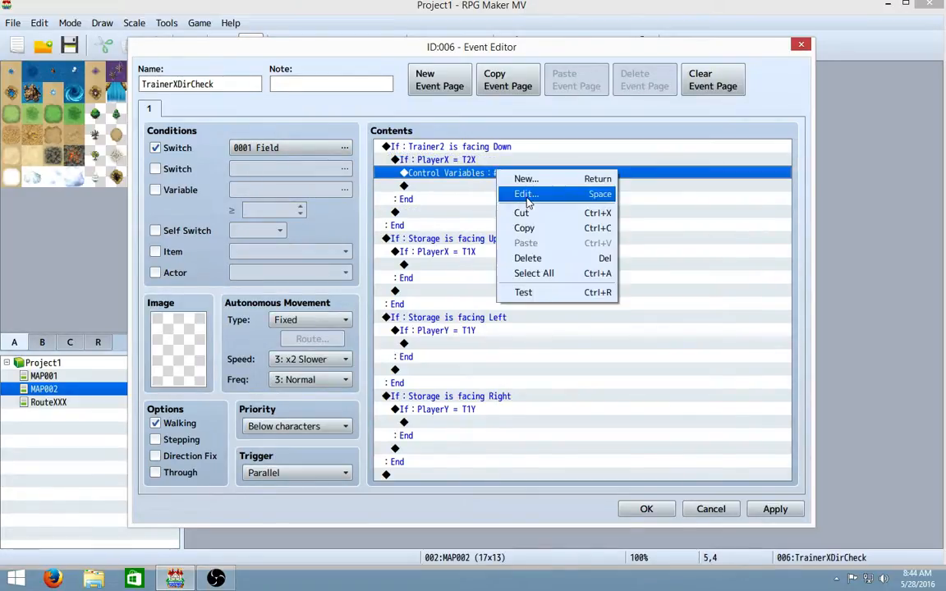
click(522, 194)
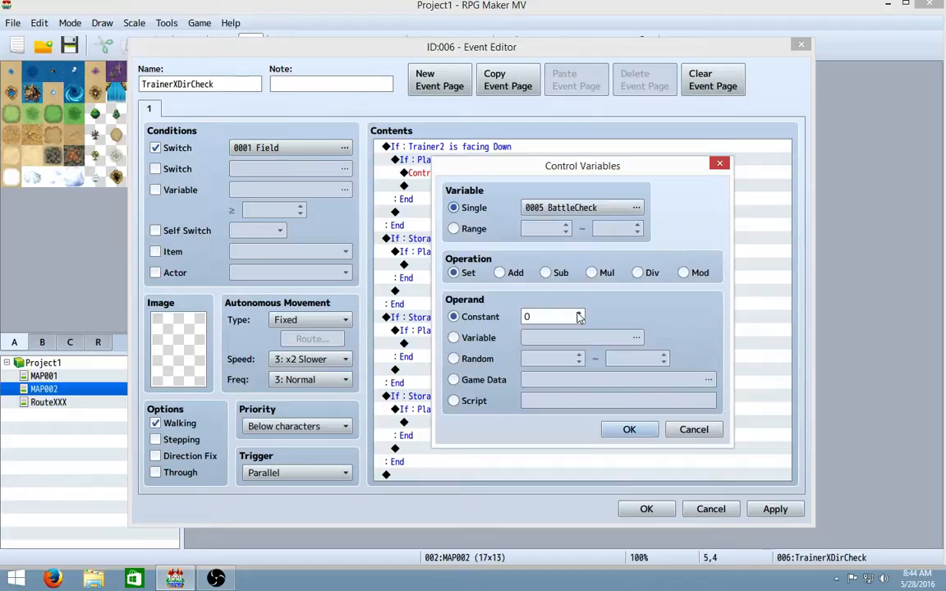
click(580, 314)
click(579, 315)
click(633, 431)
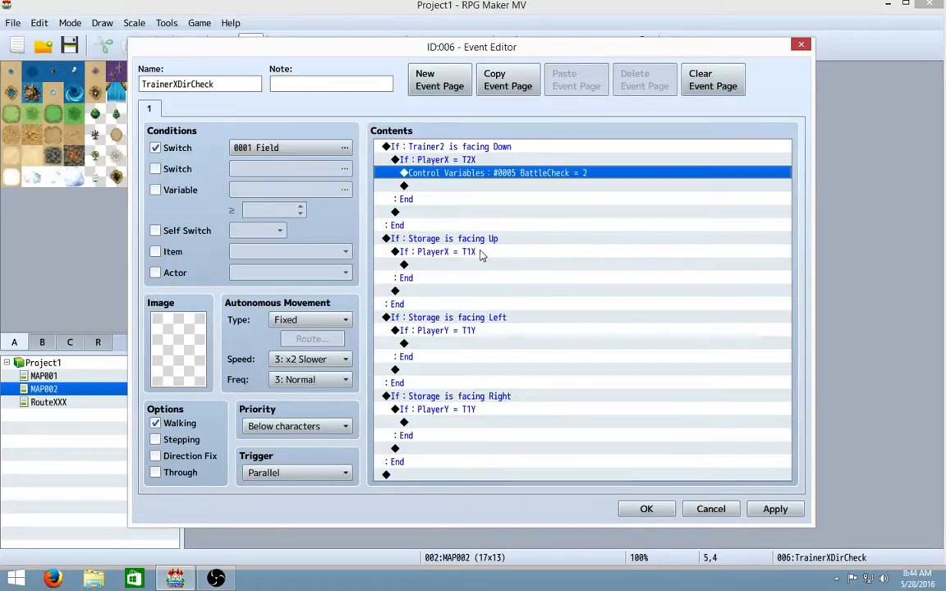
Copy the BattleCheck = 2 command into the nested conditions of the facing Up, Left and Right branches.
click(405, 264)
text(Control Variables : #0005 BattleCheck = 2)
click(418, 356)
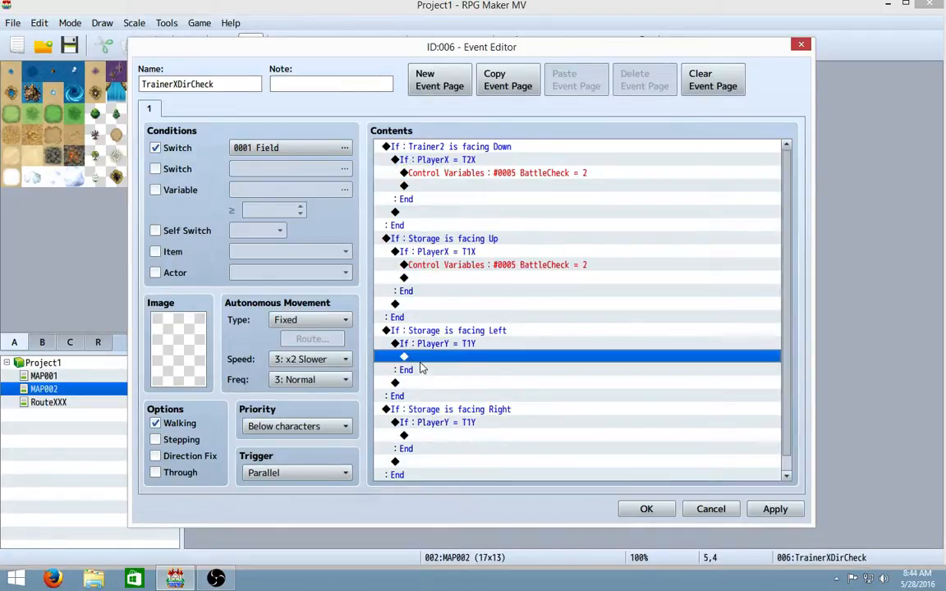
key(ctrl+v)
scroll(458, 363, down, 1)
click(472, 424)
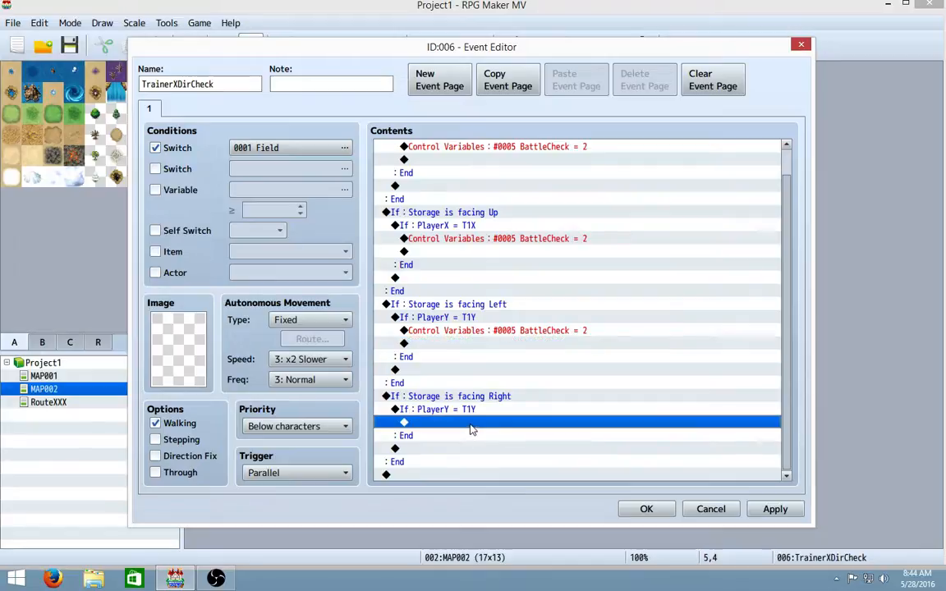
text(Control Variables : #0005 BattleCheck = 2)
scroll(422, 358, up, 1)
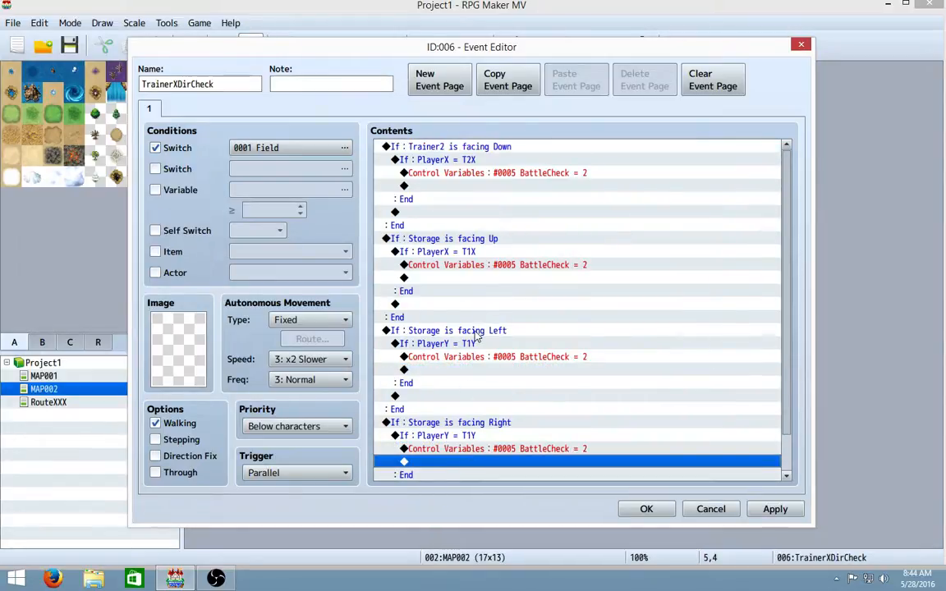
Change the facing Up condition in the TrainerXDirCheck event to check character Trainer2.
click(478, 238)
right_click(477, 239)
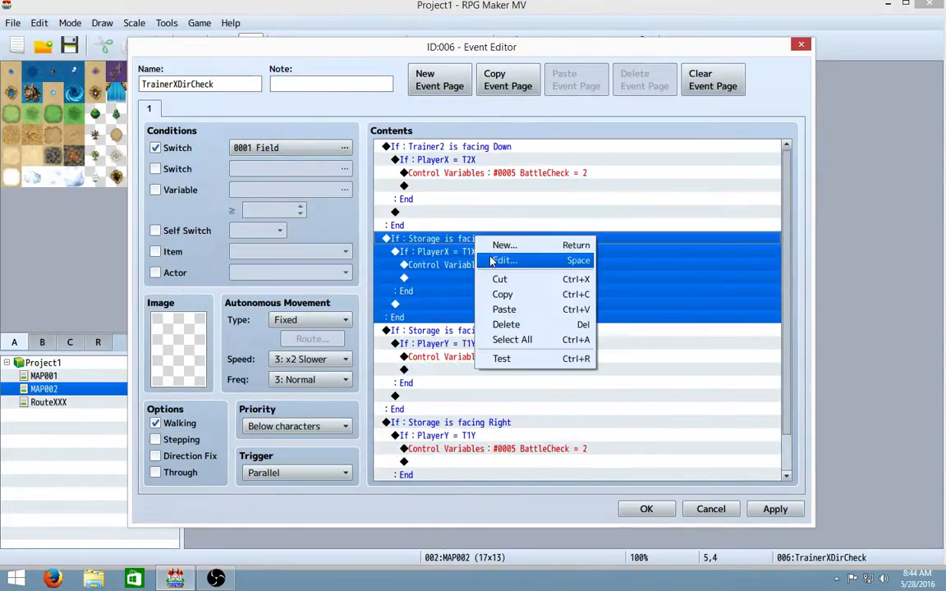
click(509, 257)
click(597, 288)
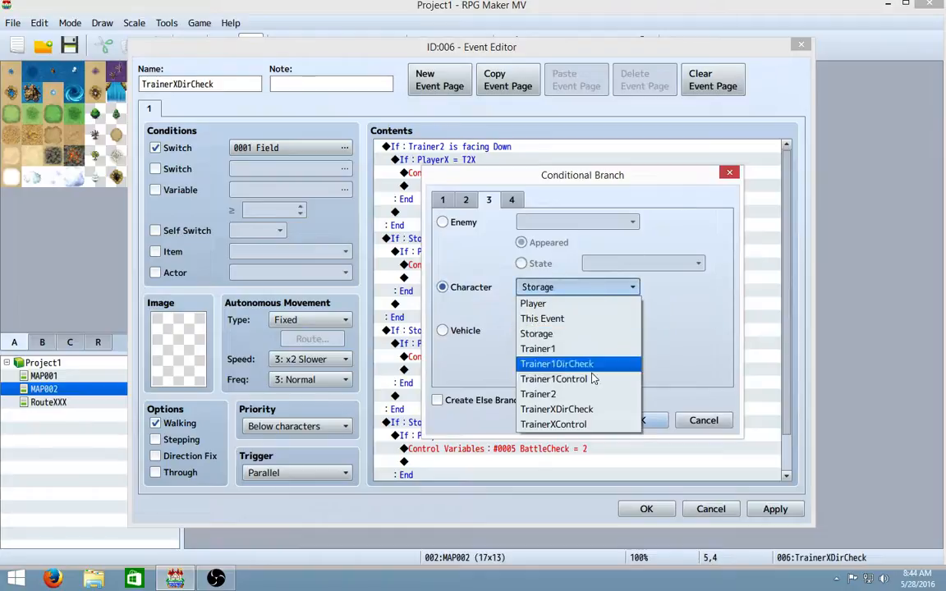
click(587, 393)
click(639, 419)
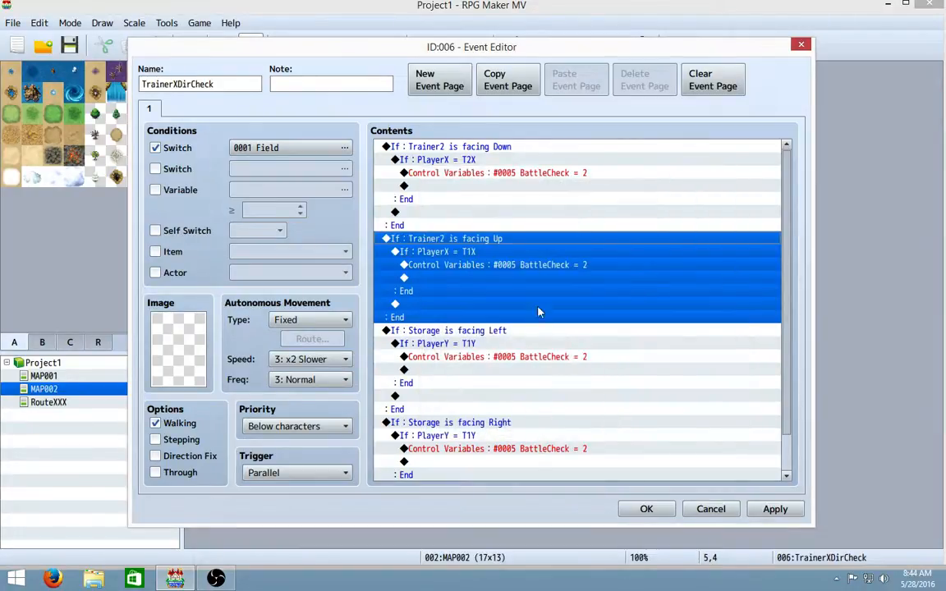
Make the nested condition under facing Up compare PlayerX with variable 0008 T2X.
click(544, 265)
click(517, 244)
right_click(503, 246)
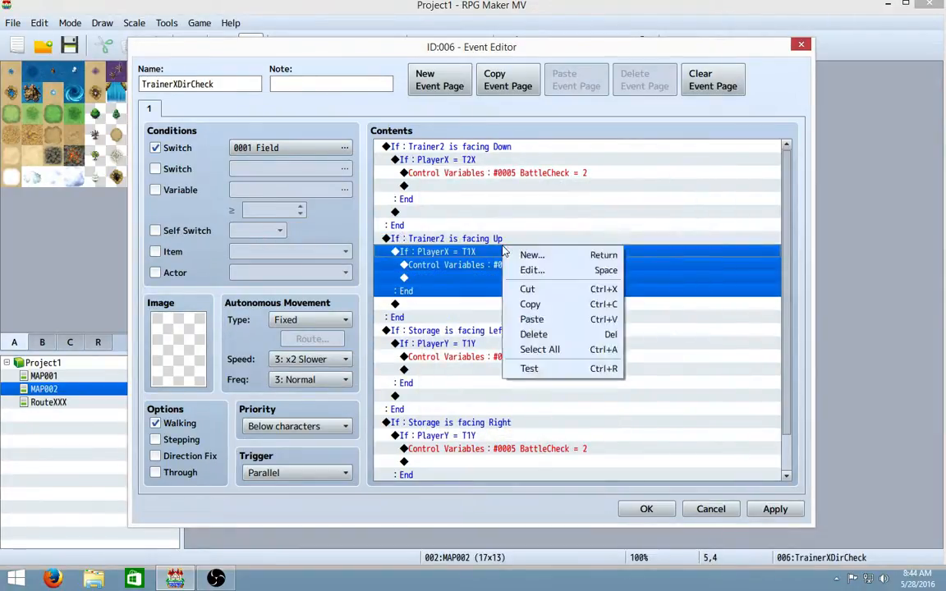
click(531, 270)
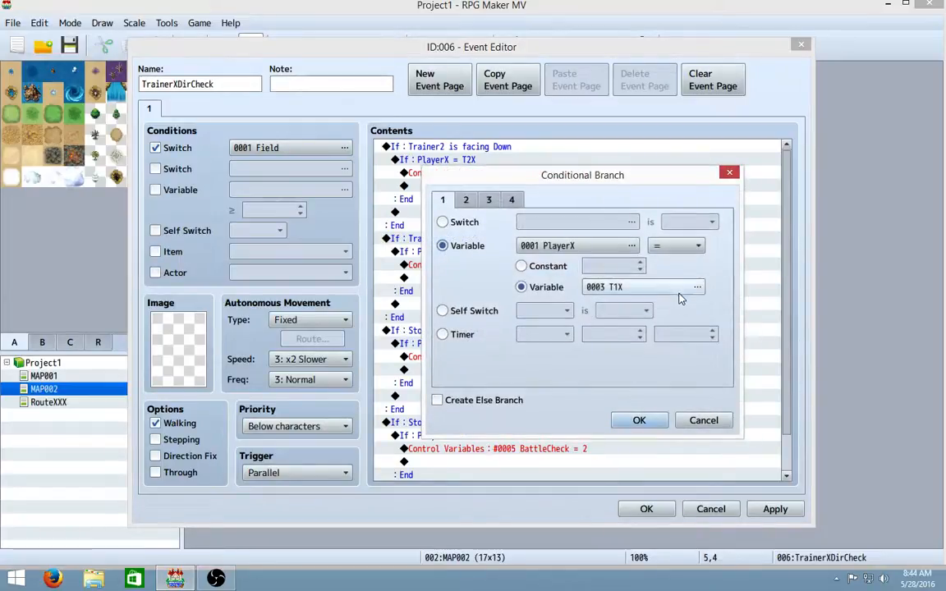
click(678, 292)
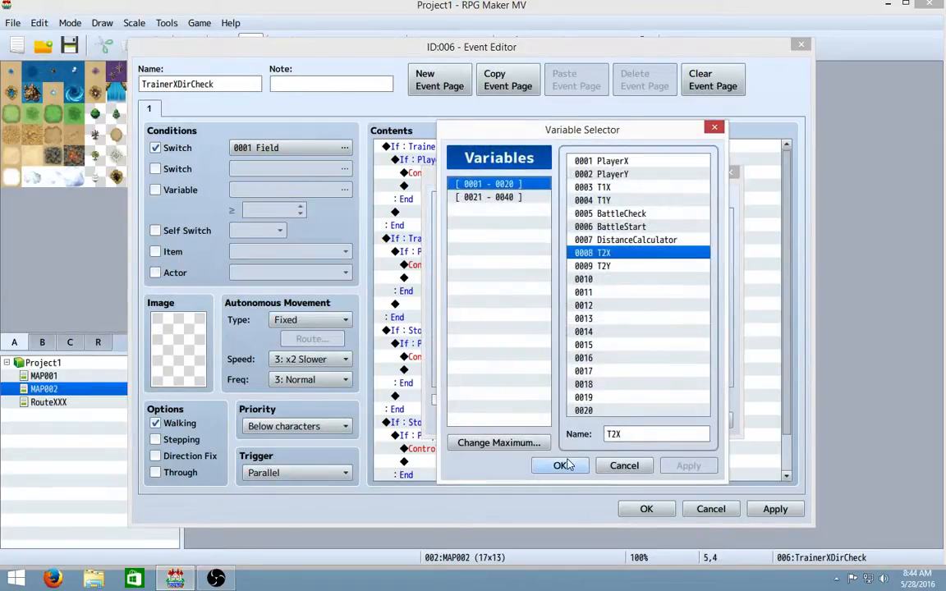
click(565, 466)
click(642, 419)
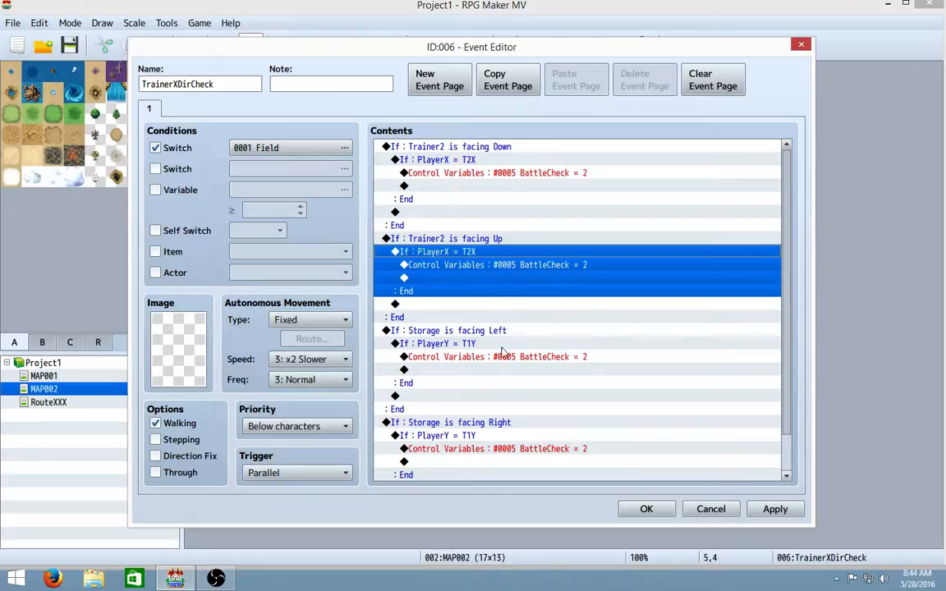
Change the facing Left condition to check character Trainer2.
click(487, 344)
right_click(487, 344)
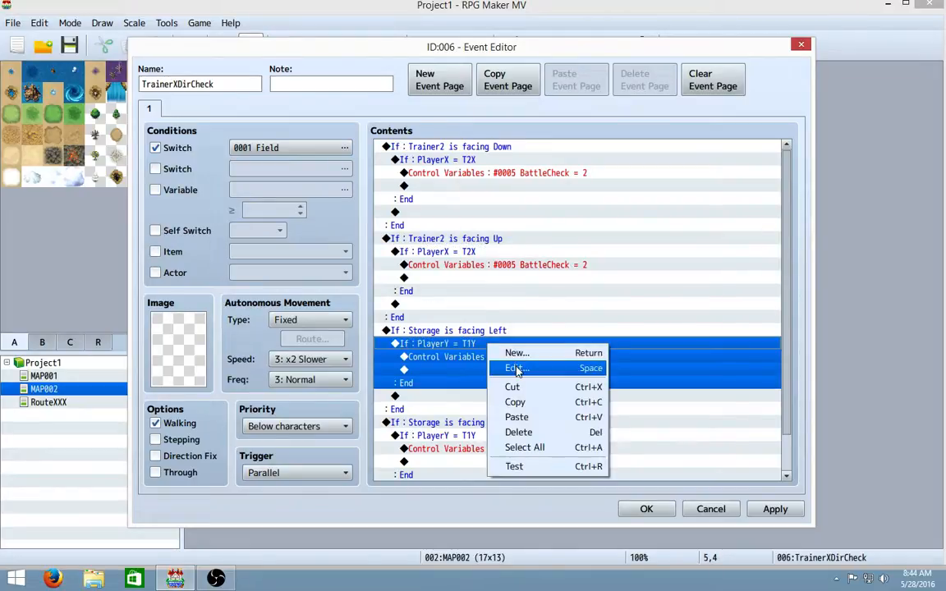
click(466, 330)
right_click(465, 329)
click(498, 355)
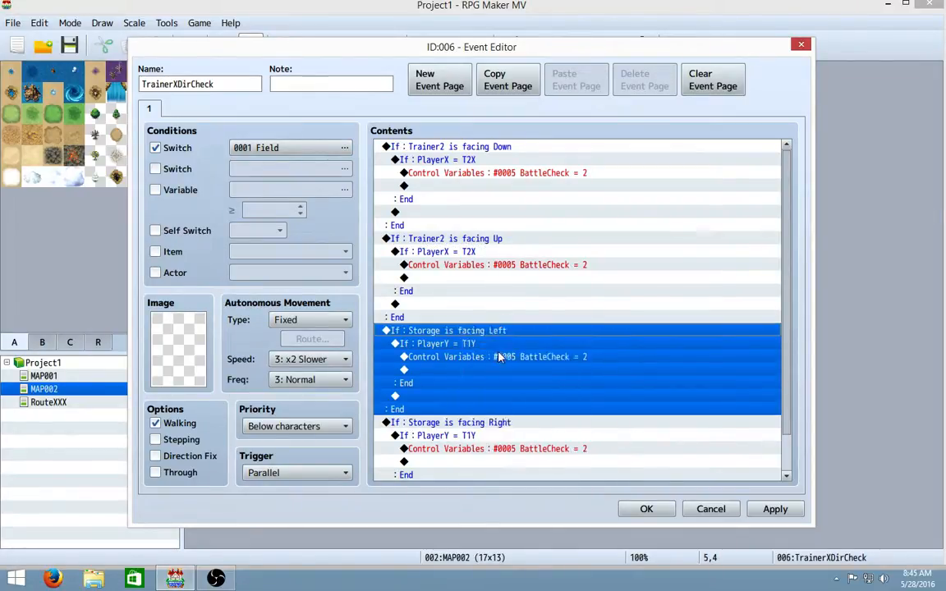
click(629, 287)
click(579, 393)
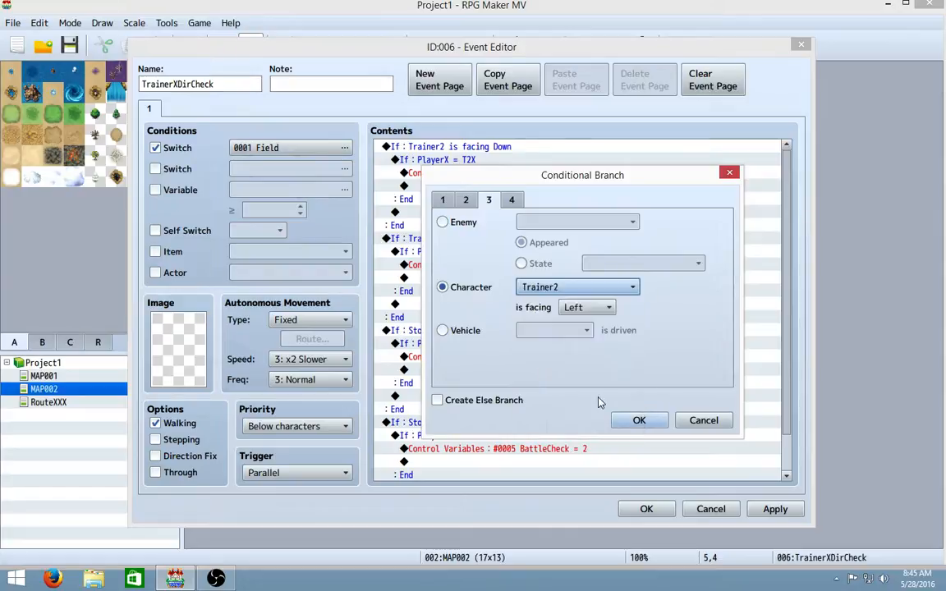
Make the nested condition under facing Left compare PlayerY with variable 0009 T2Y.
click(482, 345)
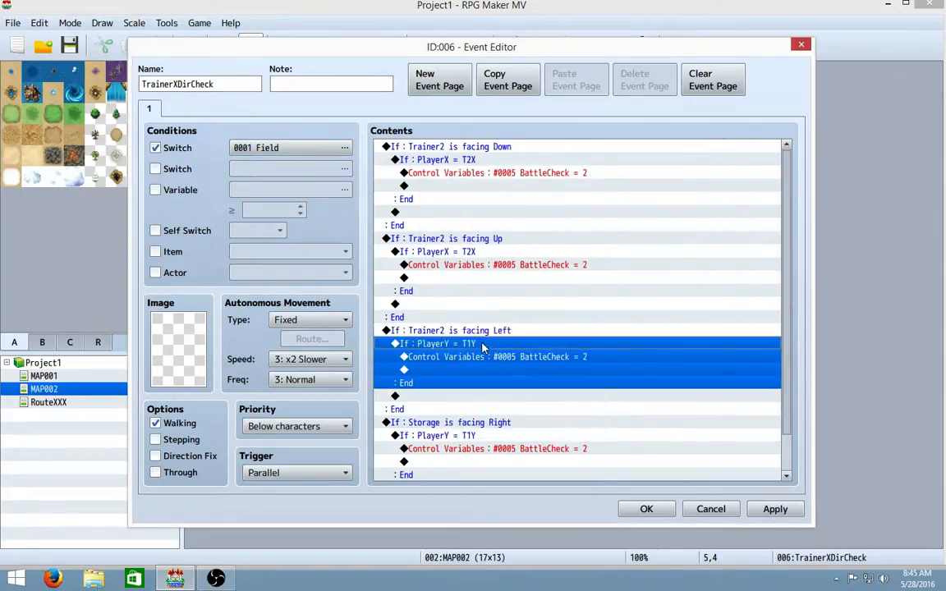
right_click(486, 346)
click(507, 367)
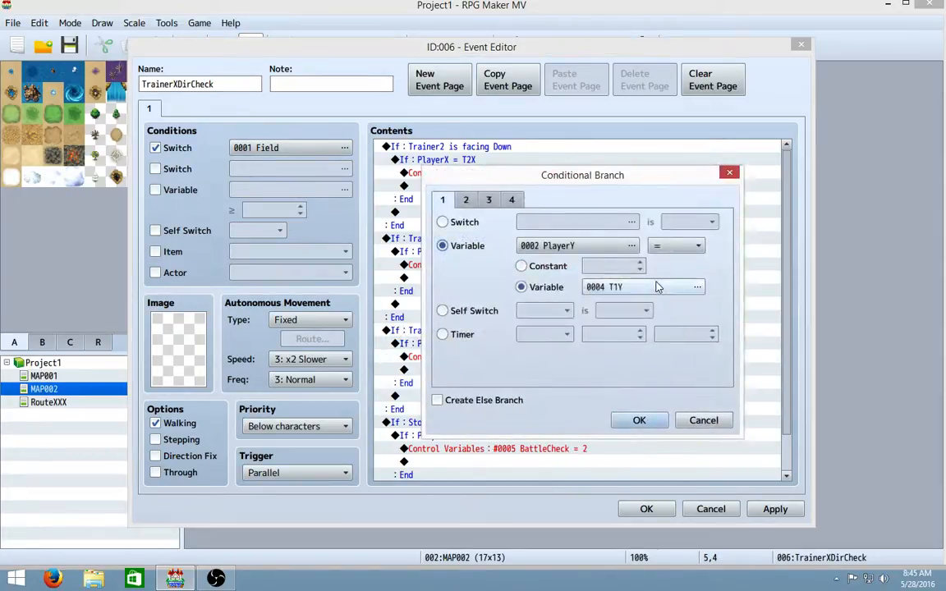
click(657, 284)
click(636, 269)
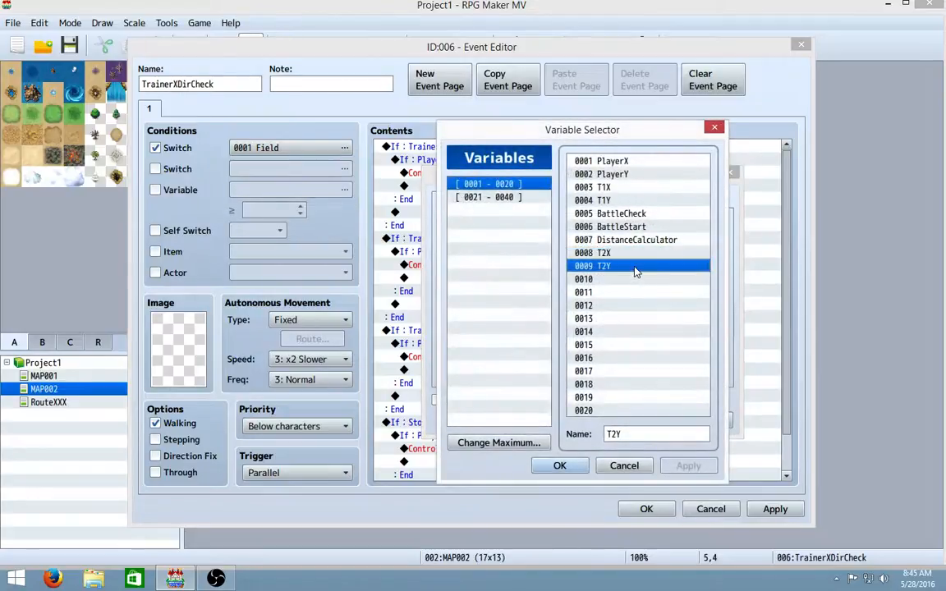
click(559, 466)
click(640, 420)
Change the facing Right condition to check character Trainer2.
scroll(530, 326, down, 1)
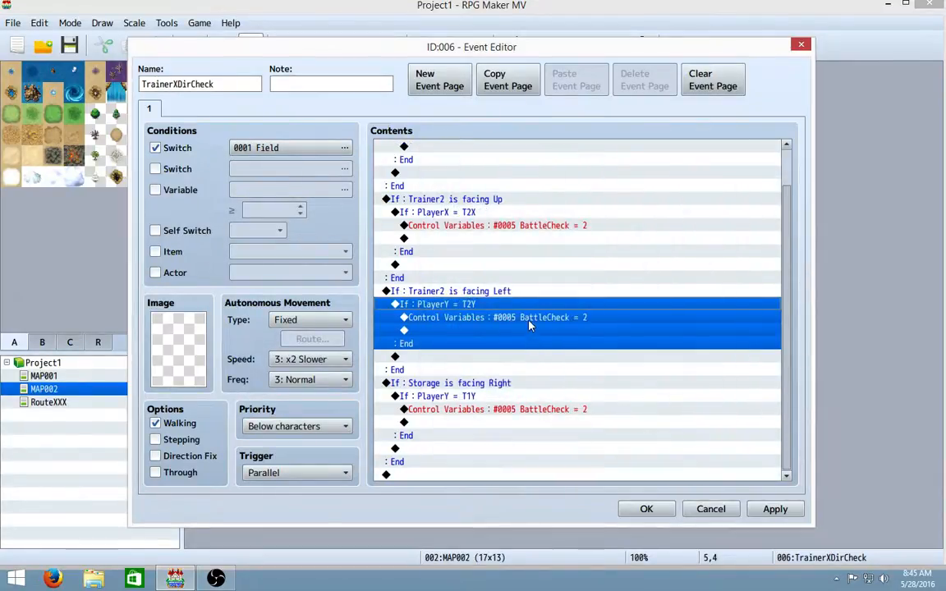
click(494, 384)
right_click(496, 384)
click(521, 407)
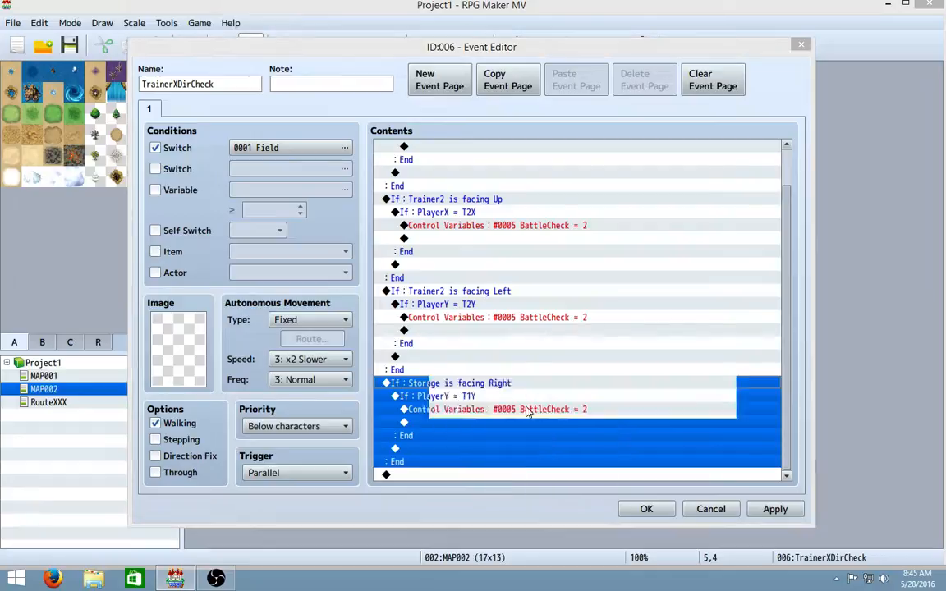
click(632, 287)
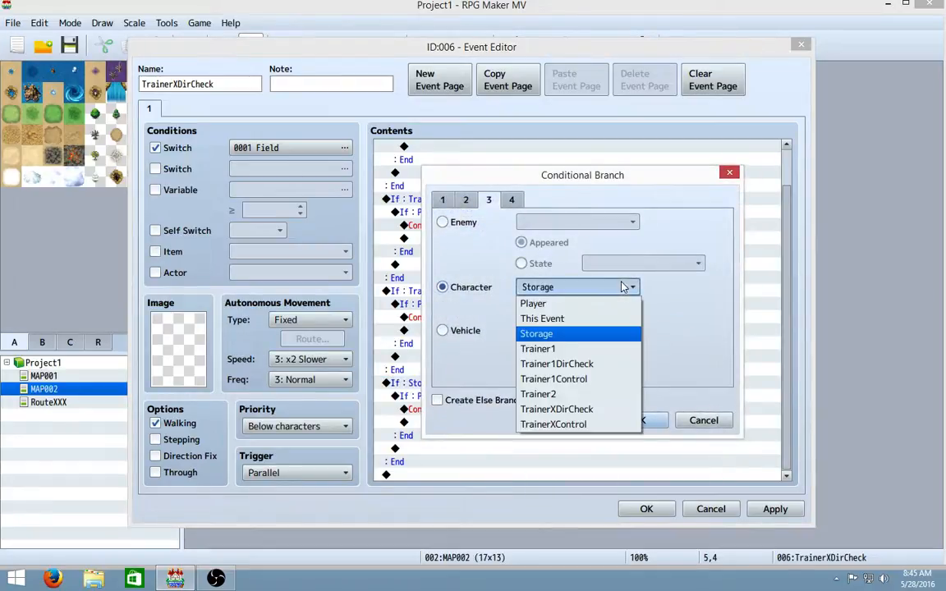
click(558, 392)
click(637, 420)
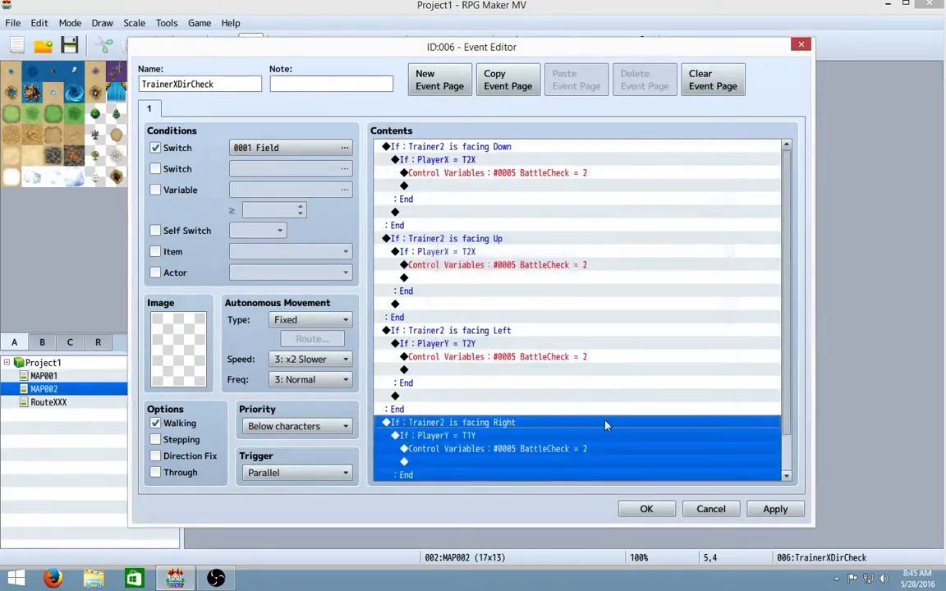
Make the nested condition under facing Right compare PlayerY with variable 0009 T2Y and apply the event changes.
right_click(459, 441)
click(484, 461)
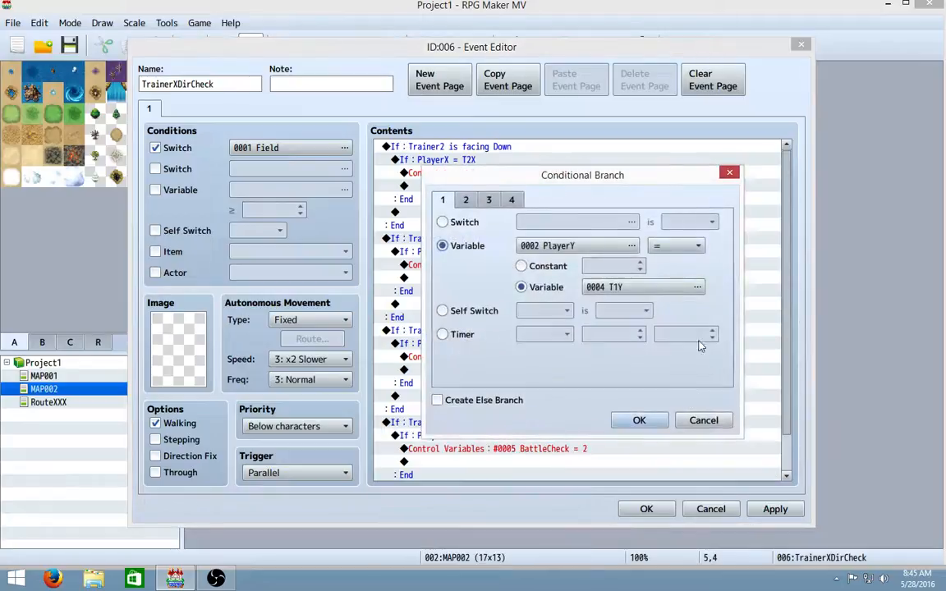
click(697, 287)
click(603, 266)
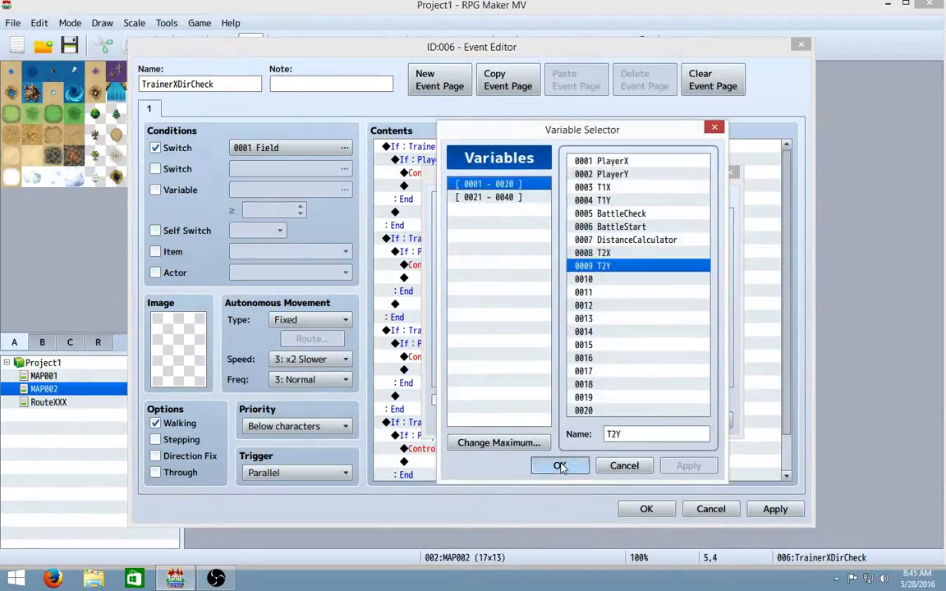
click(560, 466)
click(647, 421)
click(775, 509)
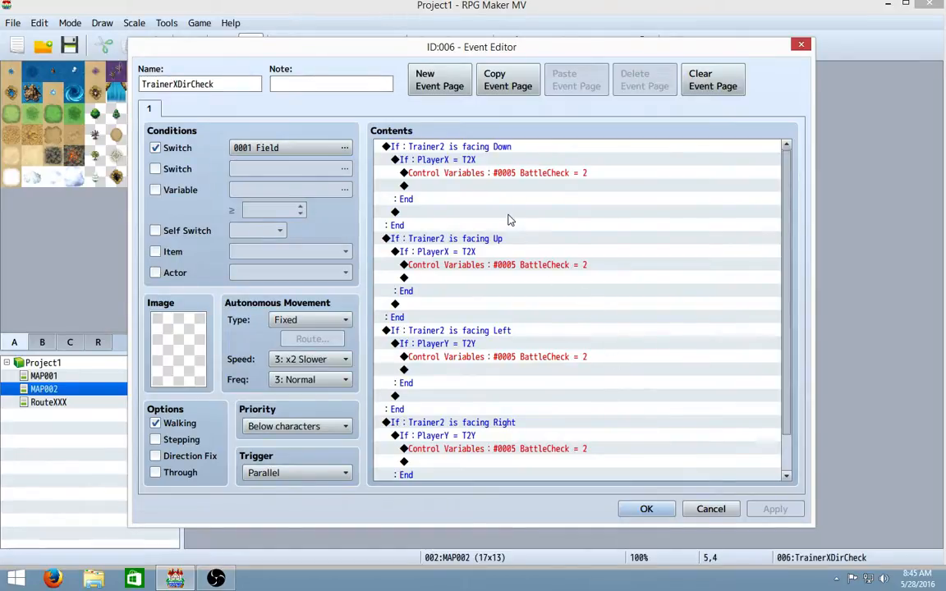
Rename the direction check event to Trainer2DirCheck, apply the change and close its editor.
click(179, 83)
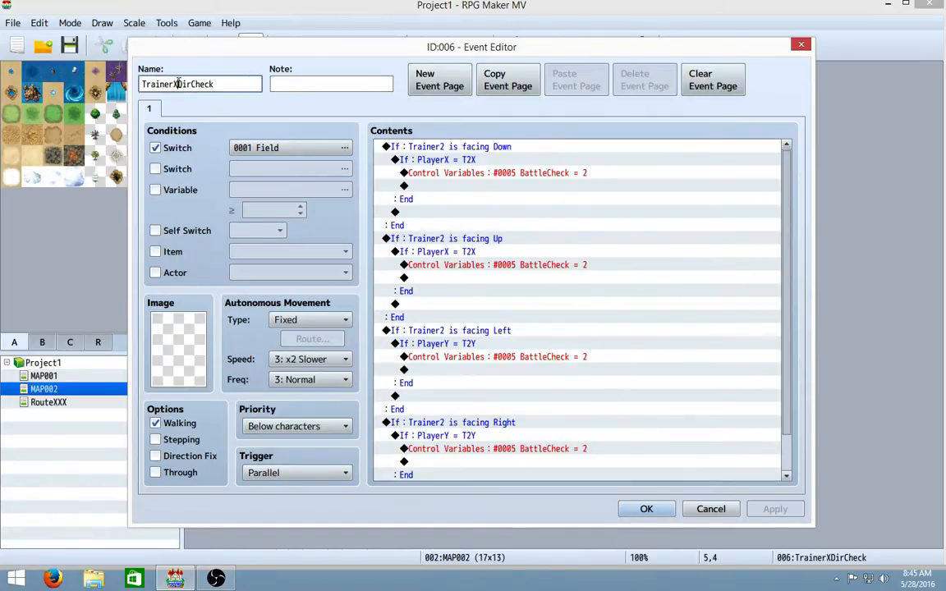
key(BackSpace)
text(2)
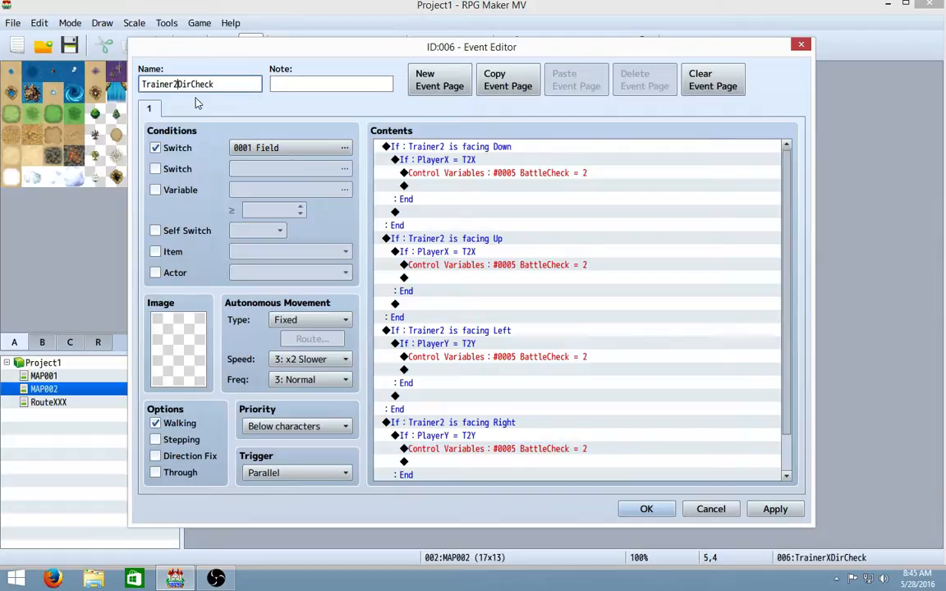
click(771, 507)
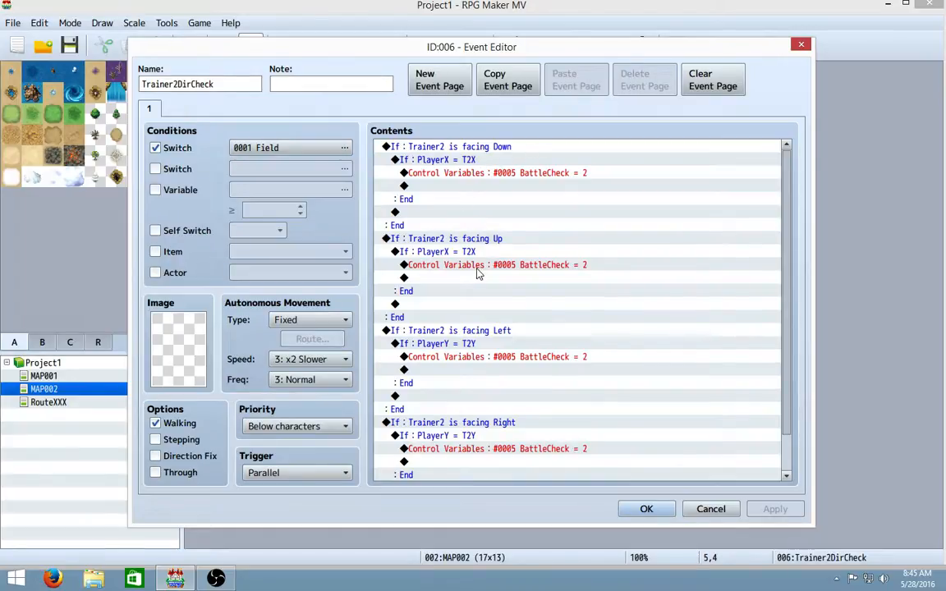
scroll(479, 274, down, 1)
scroll(479, 273, down, 1)
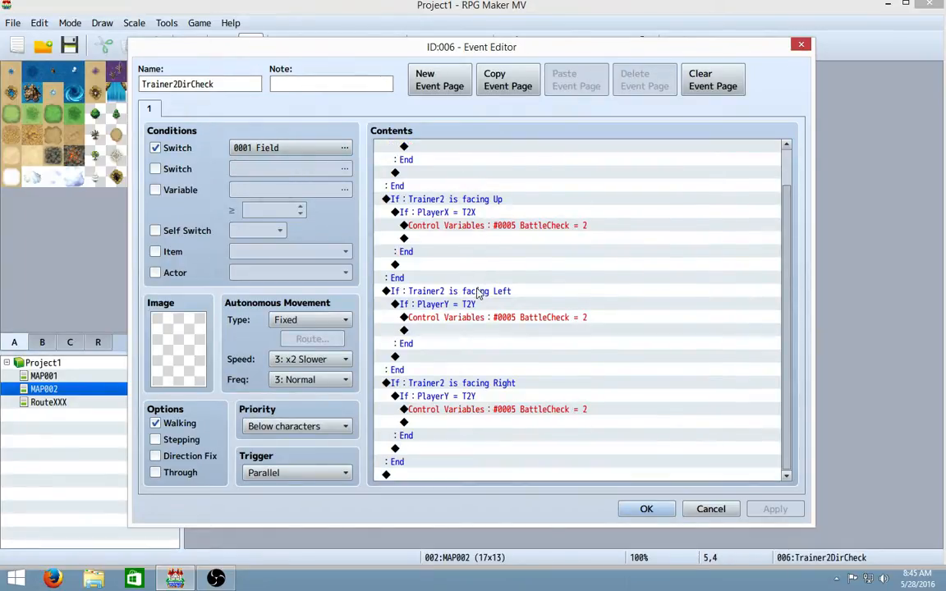
scroll(465, 321, up, 2)
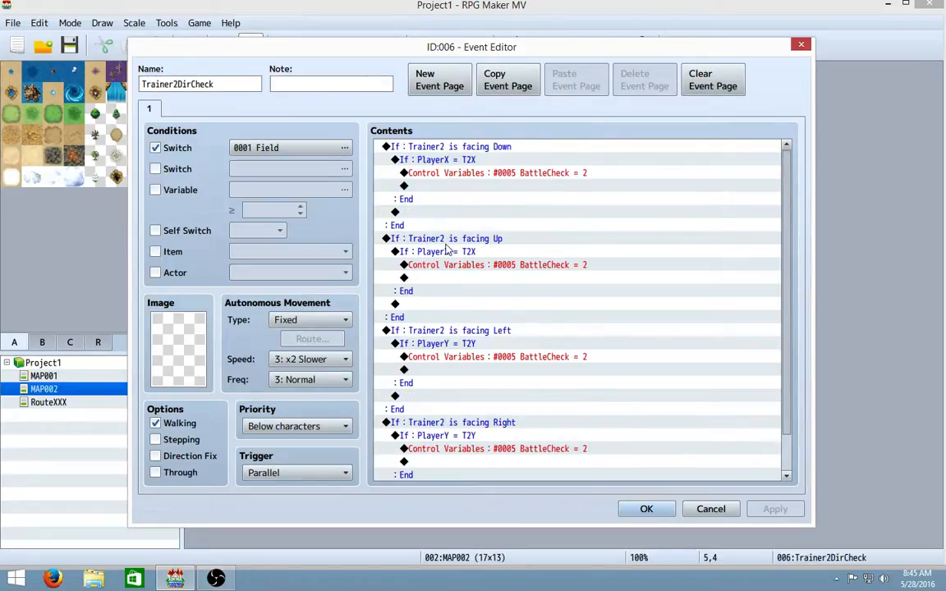
scroll(462, 265, down, 1)
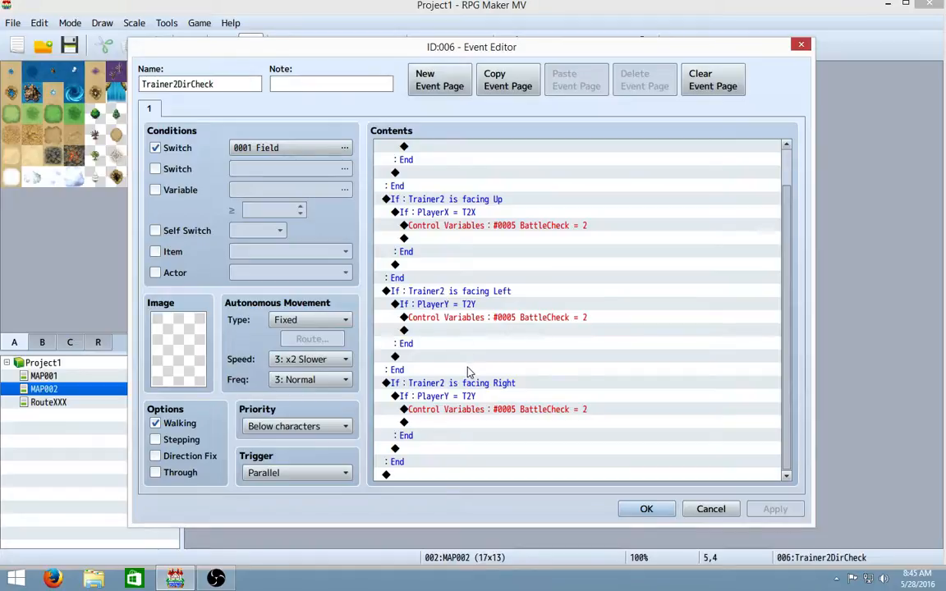
click(646, 509)
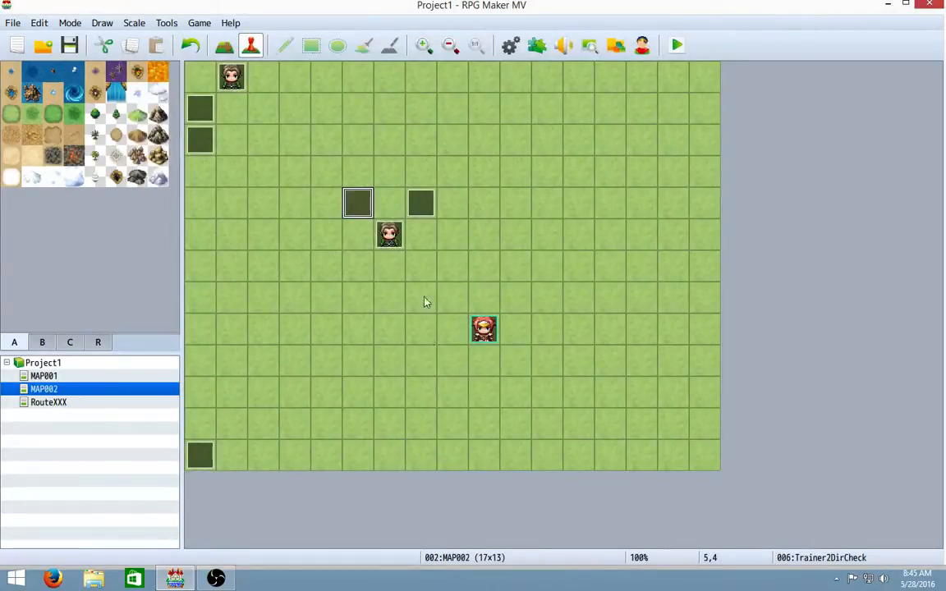
Open the TrainerXControl event on MAP002 and set its outer BattleCheck condition to the constant 2.
double_click(415, 209)
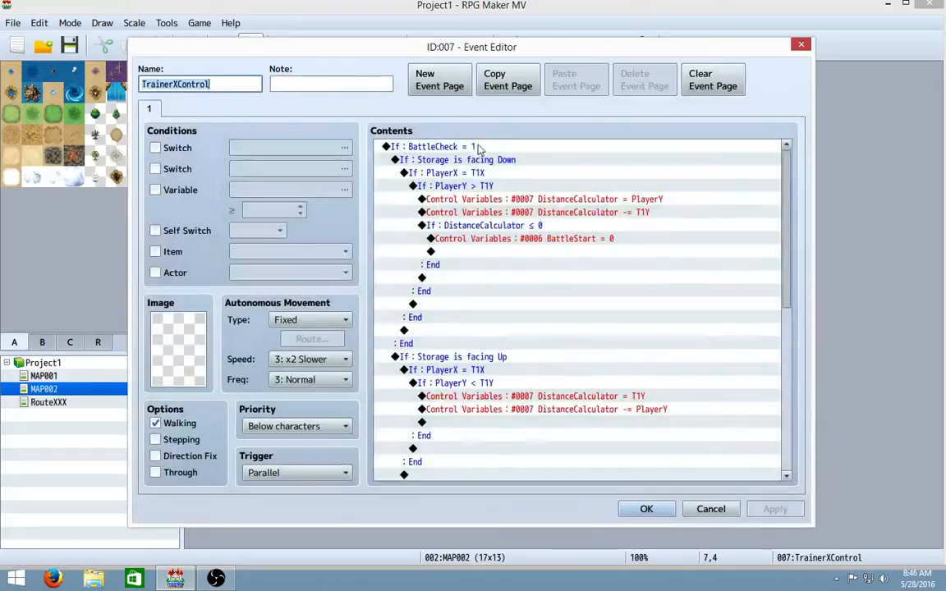
click(480, 147)
right_click(480, 147)
click(500, 166)
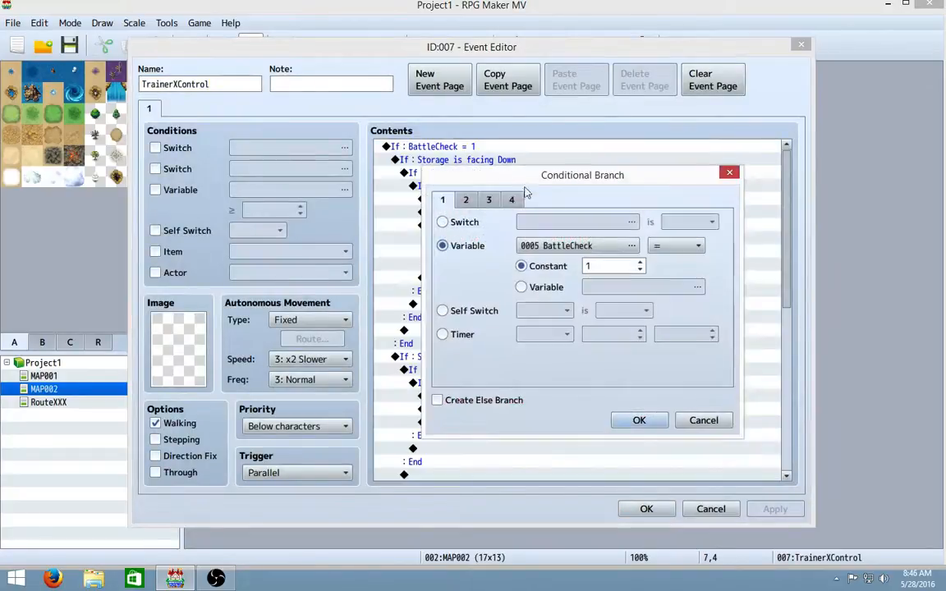
click(641, 262)
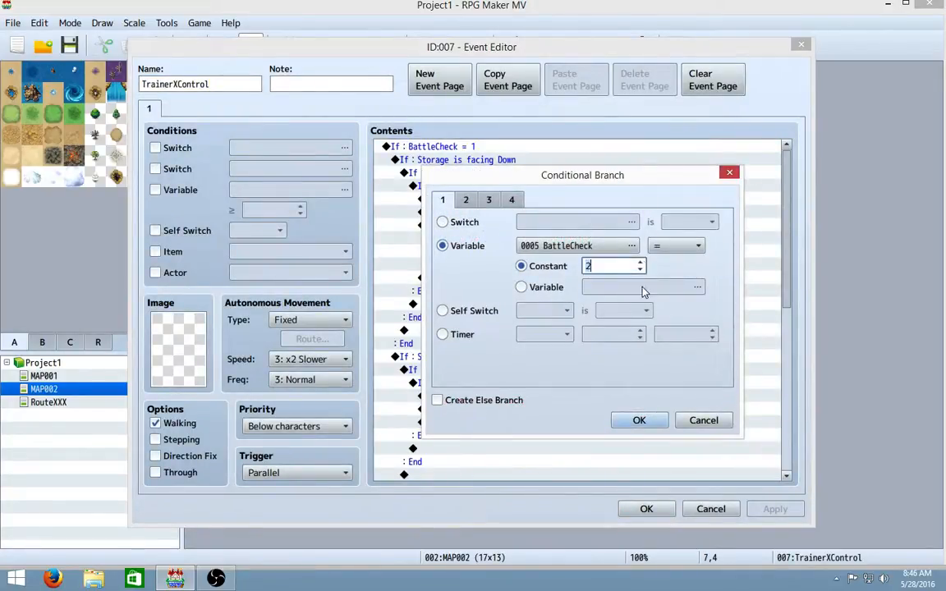
click(639, 420)
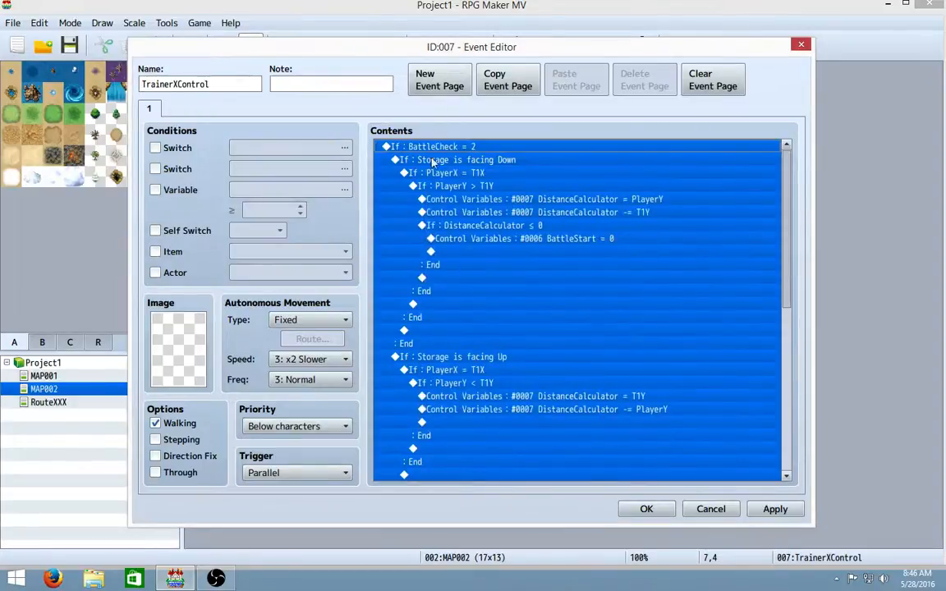
Change the facing Down condition in the TrainerXControl event to check character Trainer2.
click(433, 165)
right_click(417, 164)
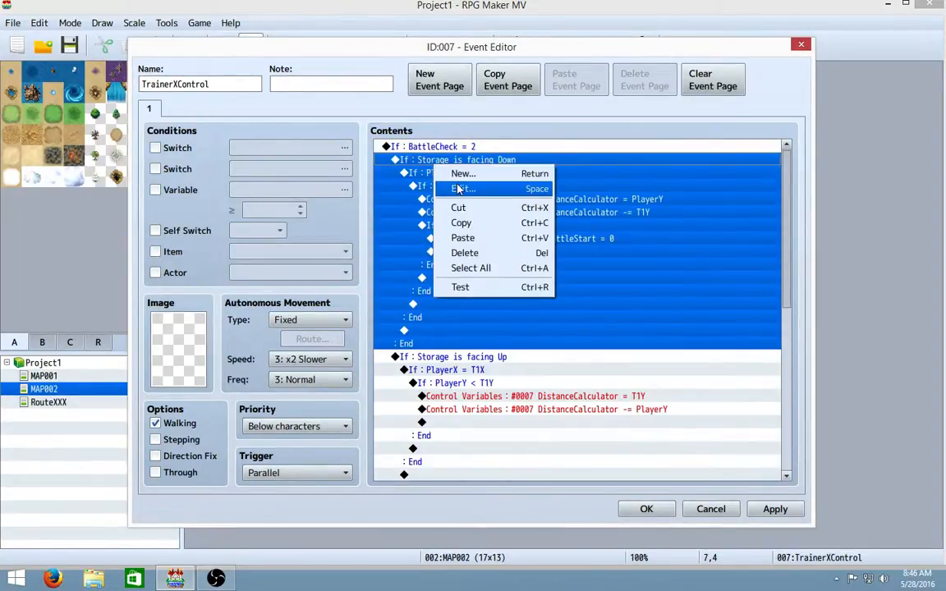
click(443, 188)
click(630, 286)
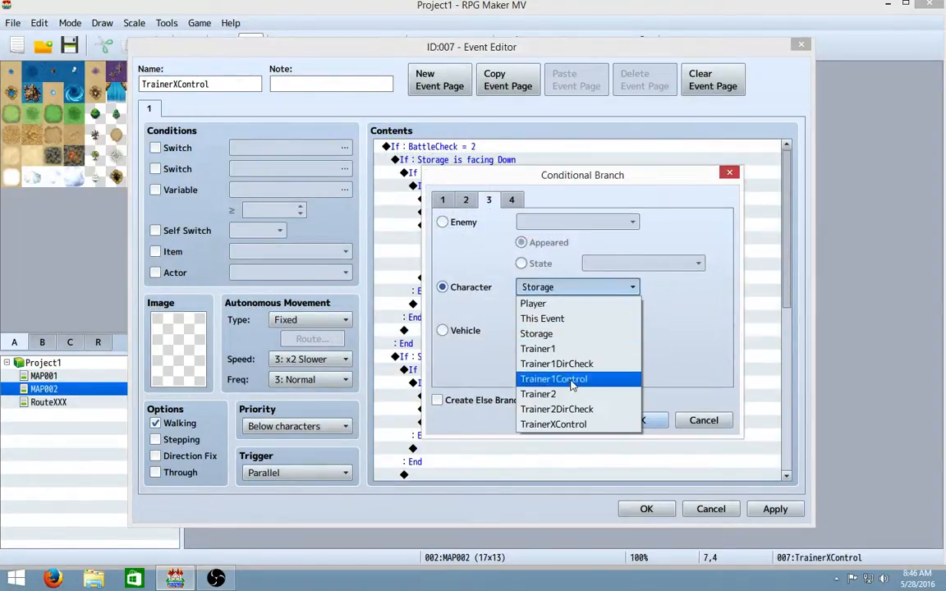
click(557, 399)
click(645, 363)
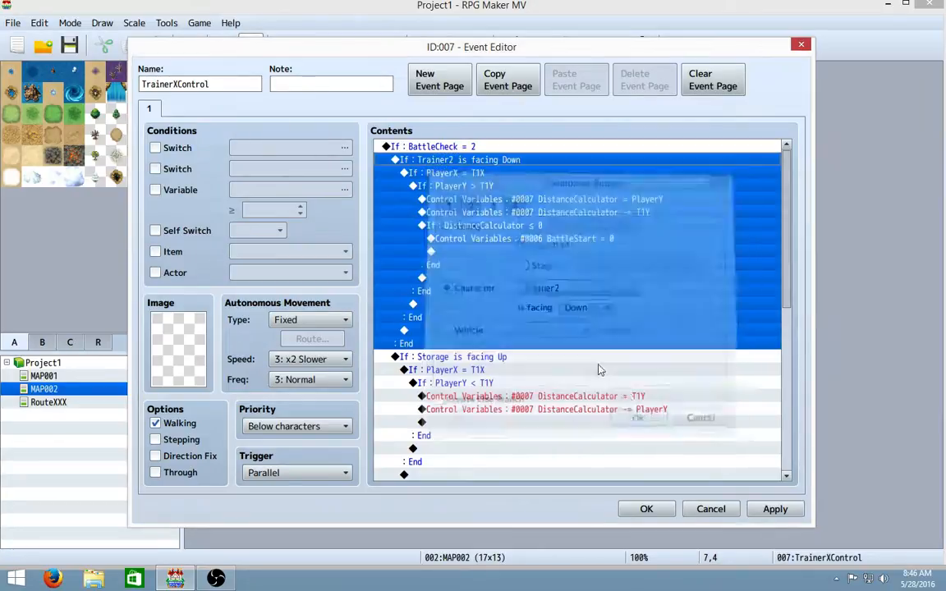
Make the PlayerX condition under Trainer2 facing Down compare with variable 0008 T2X.
right_click(464, 179)
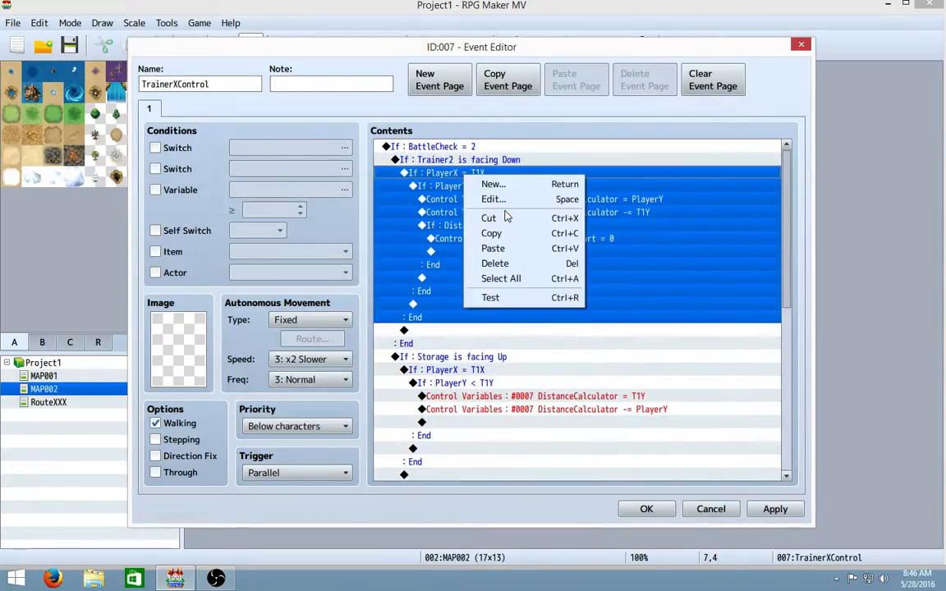
click(448, 198)
click(697, 287)
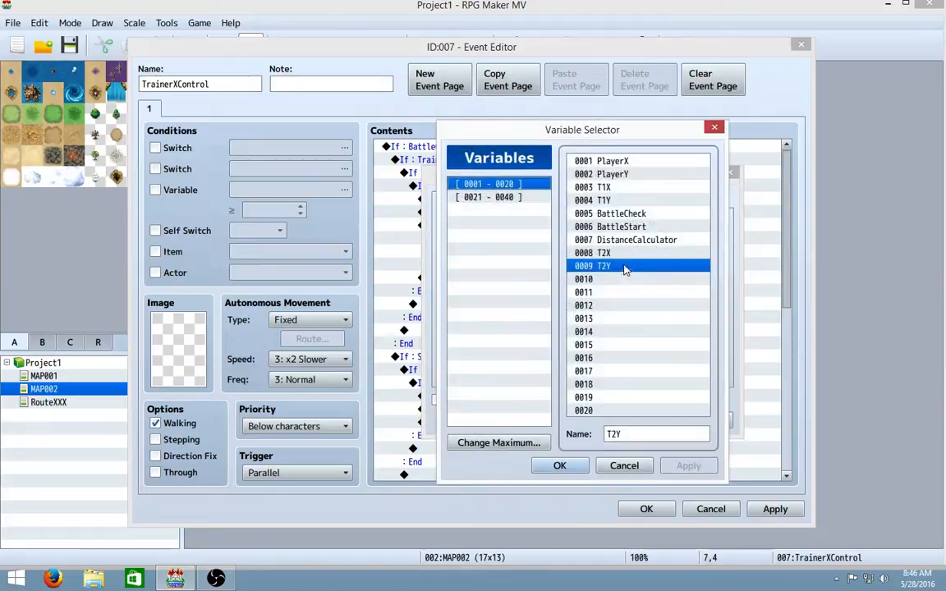
click(607, 252)
click(582, 469)
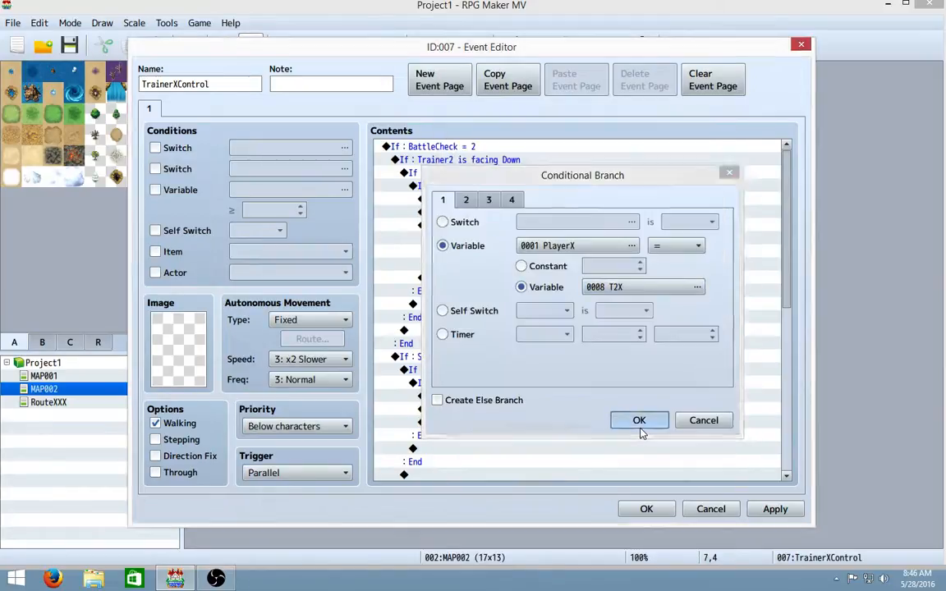
click(634, 421)
Make the nested PlayerY condition under facing Down compare with variable 0009 T2Y.
click(486, 185)
right_click(489, 184)
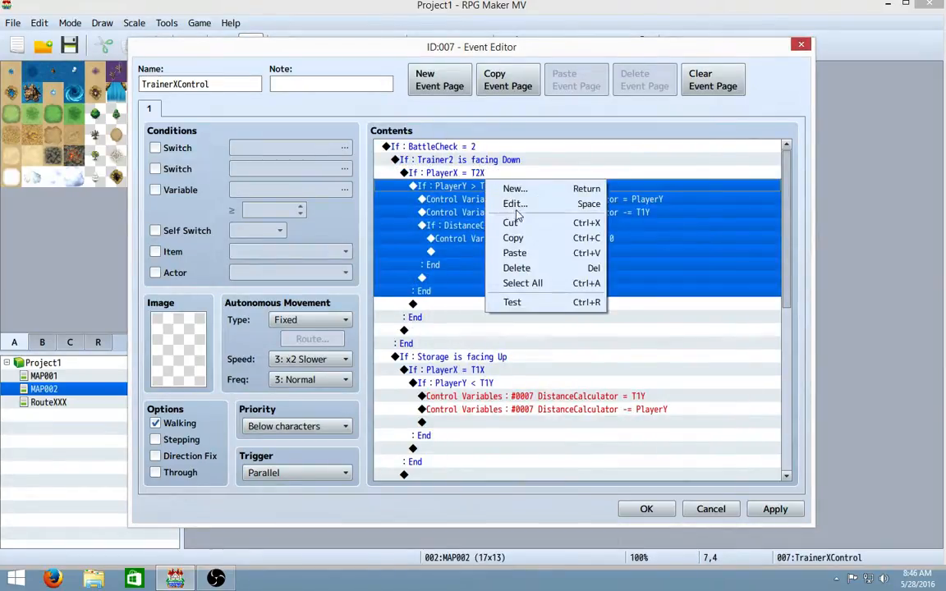
click(506, 202)
click(697, 286)
click(608, 253)
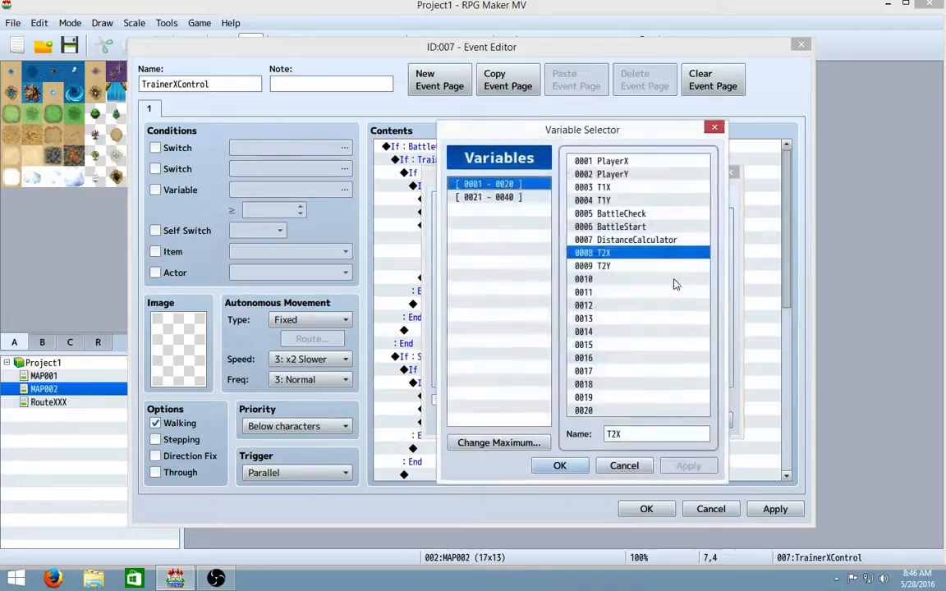
click(624, 266)
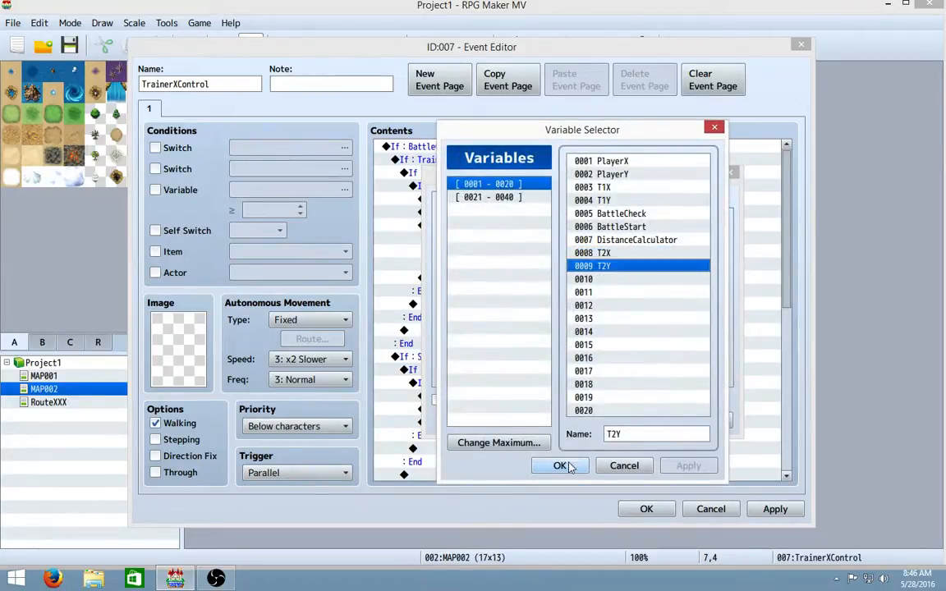
click(559, 466)
click(644, 420)
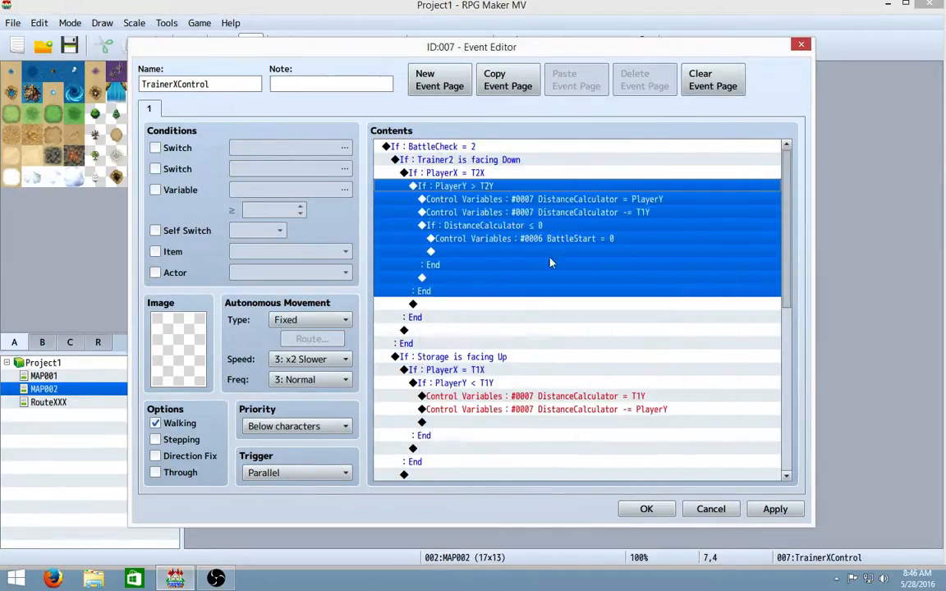
Change the DistanceCalculator subtraction under facing Down to subtract variable 0009 T2Y.
click(562, 199)
click(558, 212)
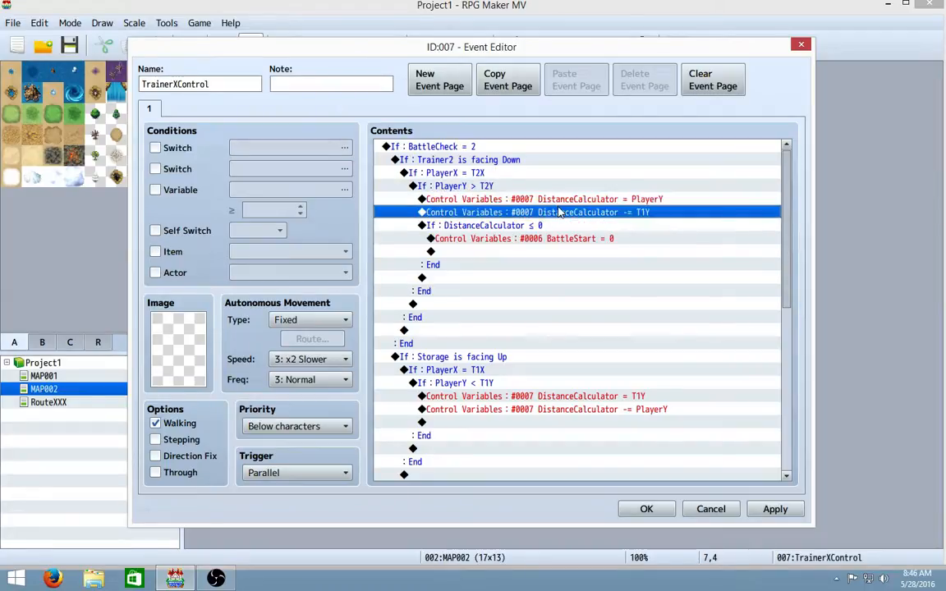
right_click(555, 212)
click(575, 226)
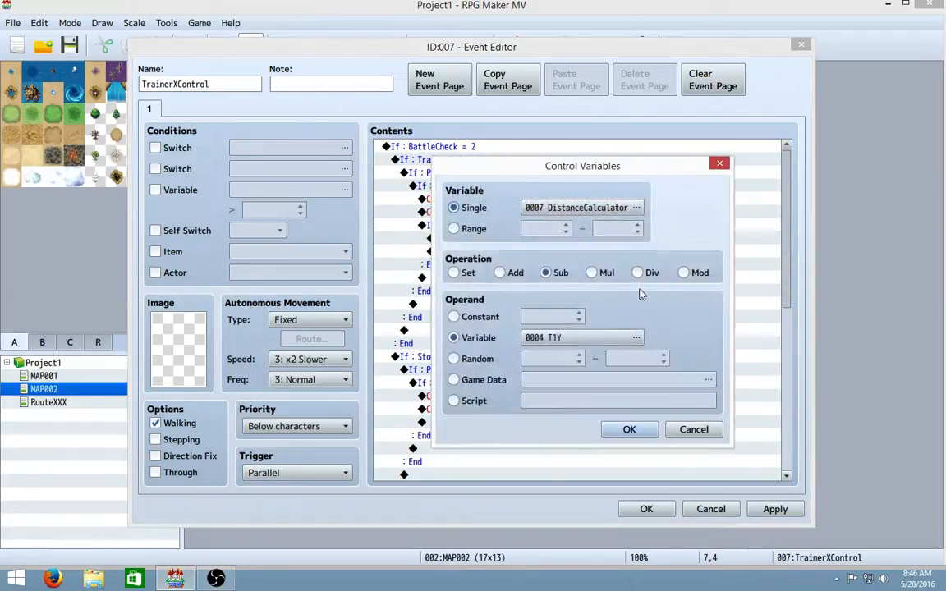
click(637, 338)
click(603, 266)
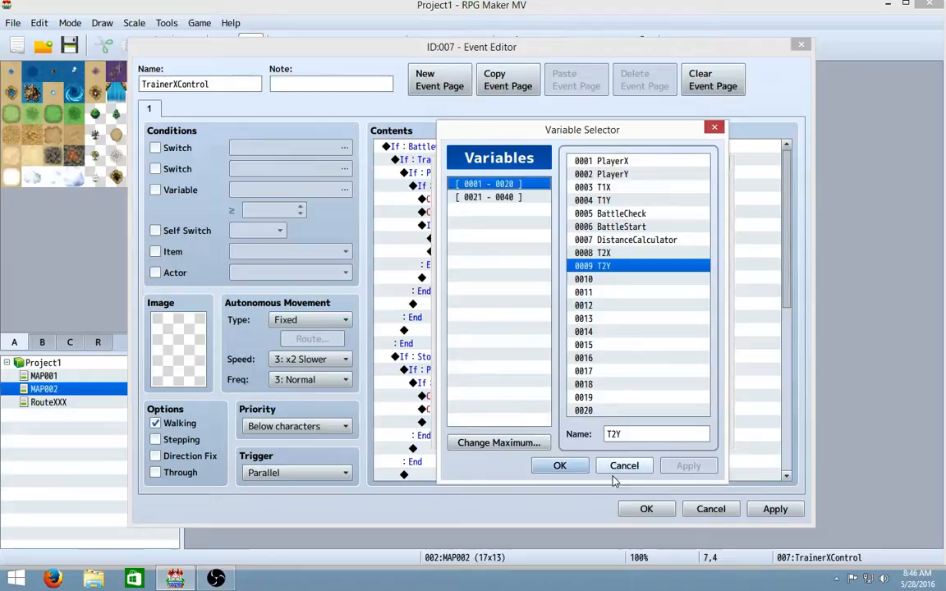
click(559, 464)
click(629, 429)
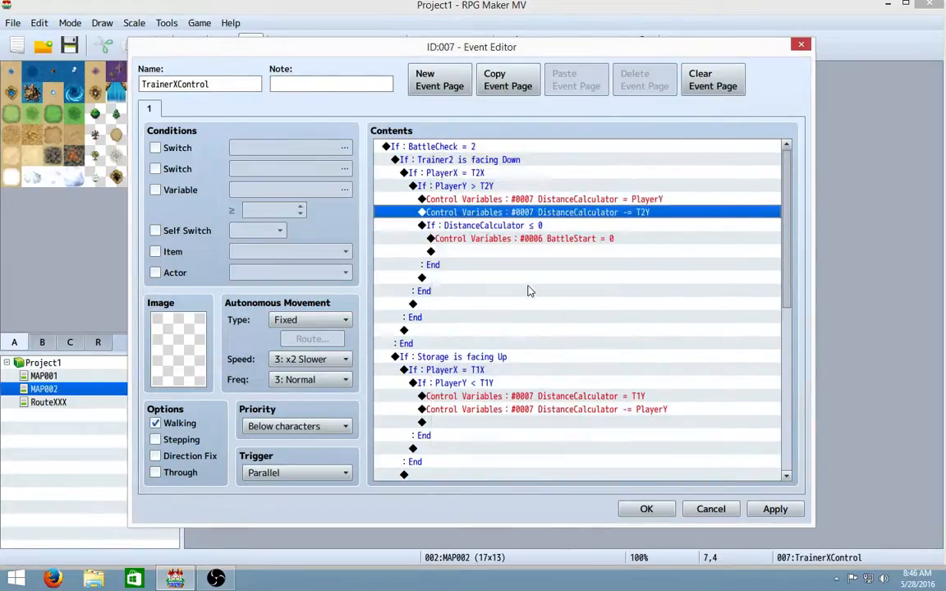
Set the constant in the DistanceCalculator condition under facing Down to 3.
right_click(530, 227)
click(555, 244)
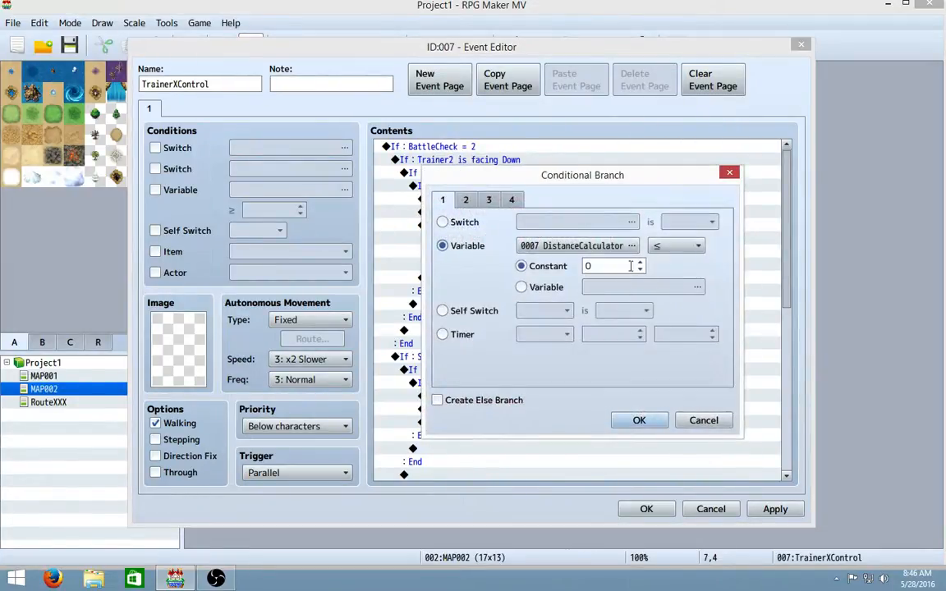
click(640, 269)
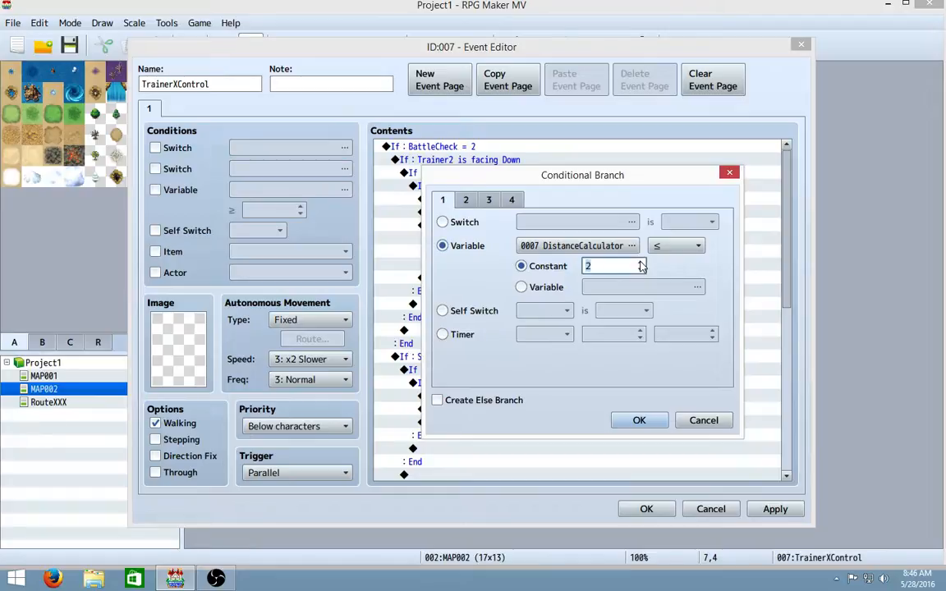
click(641, 262)
click(639, 420)
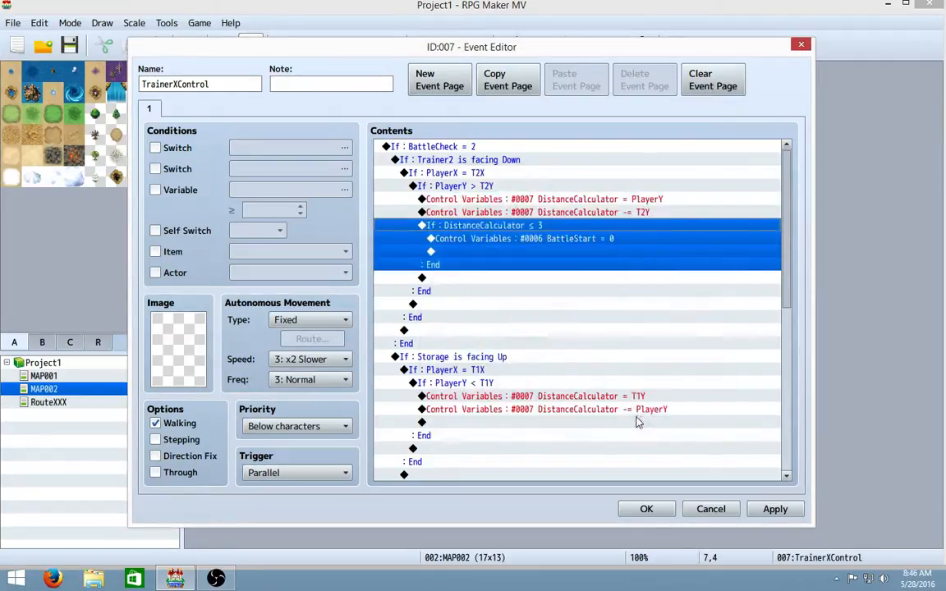
Set the BattleStart variable command inside the DistanceCalculator condition to the constant 2.
click(526, 239)
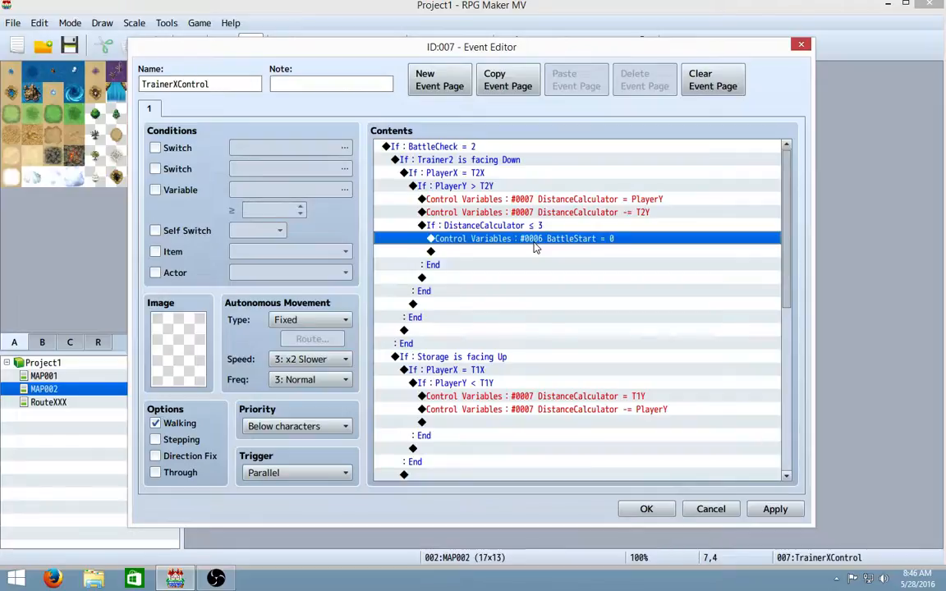
right_click(481, 240)
click(513, 267)
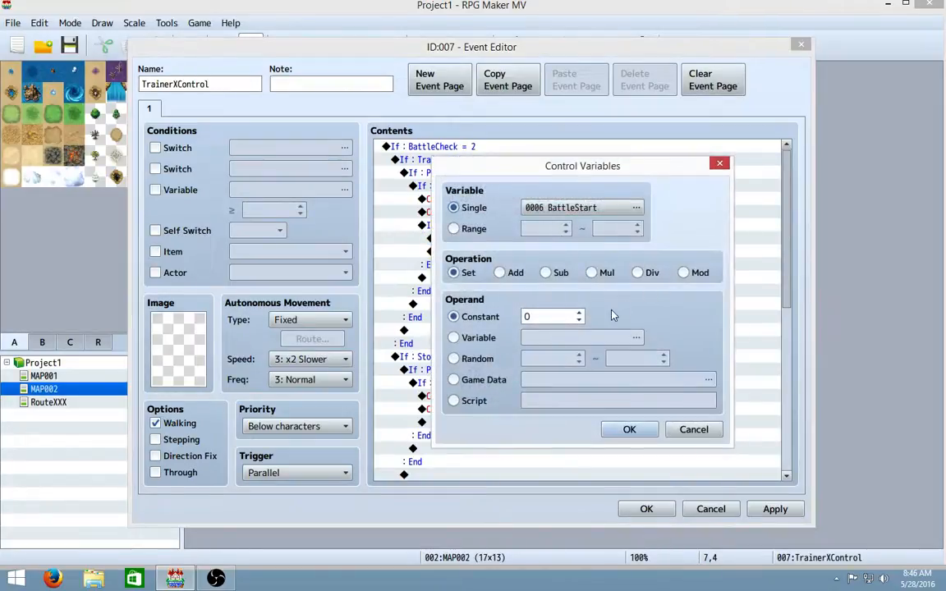
double_click(579, 313)
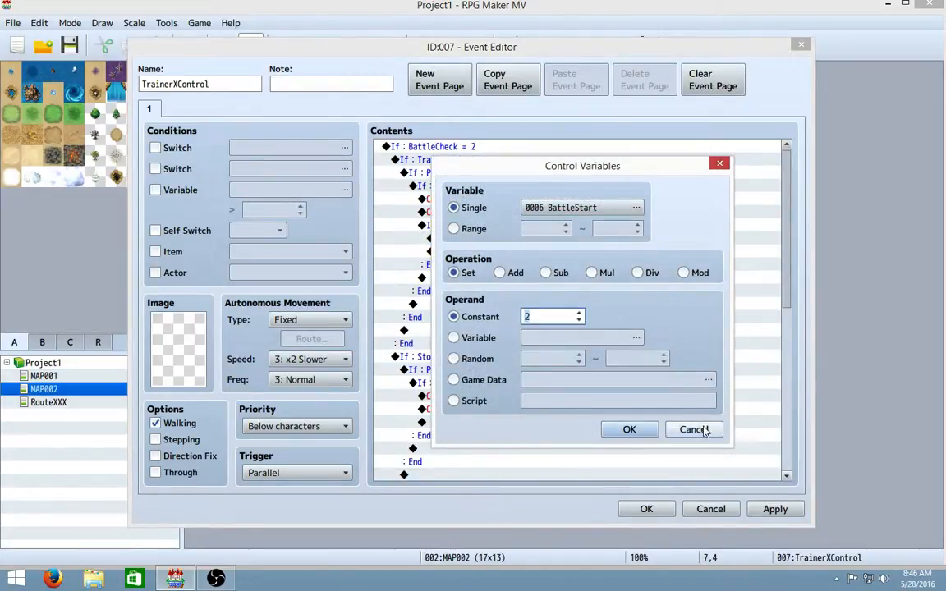
click(638, 429)
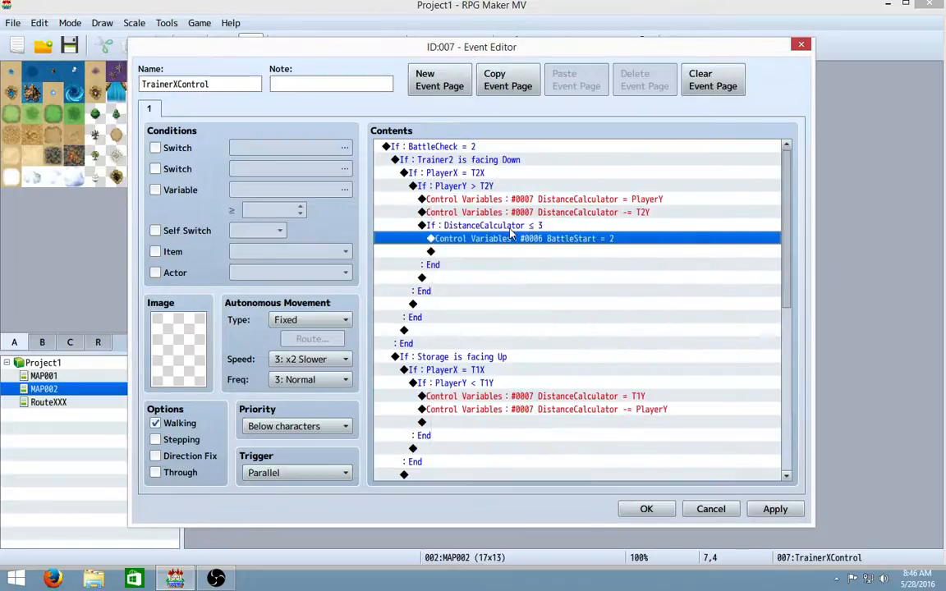
Copy the DistanceCalculator condition block to the end of the innermost branches under facing Up, Left and Right.
click(509, 228)
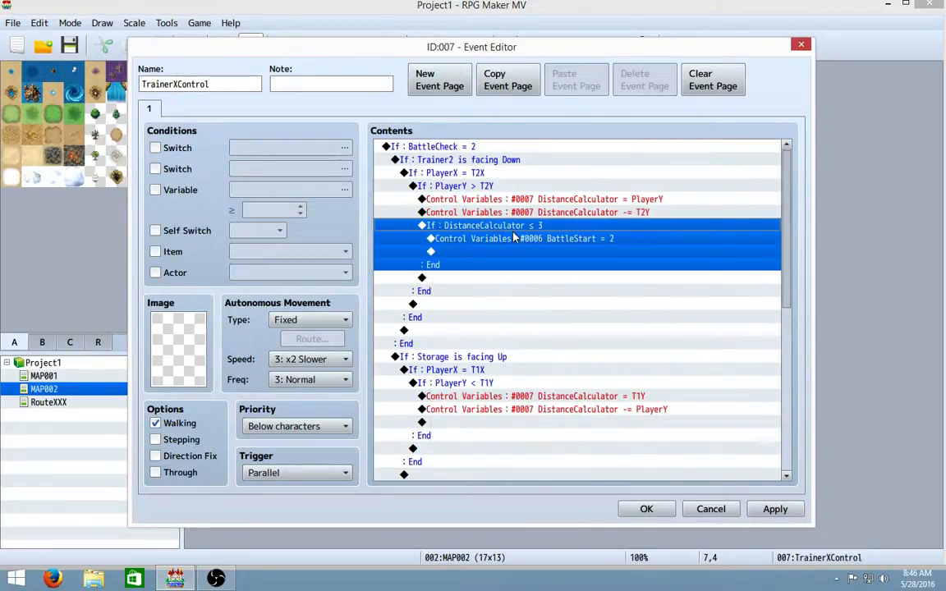
scroll(503, 278, down, 3)
click(451, 333)
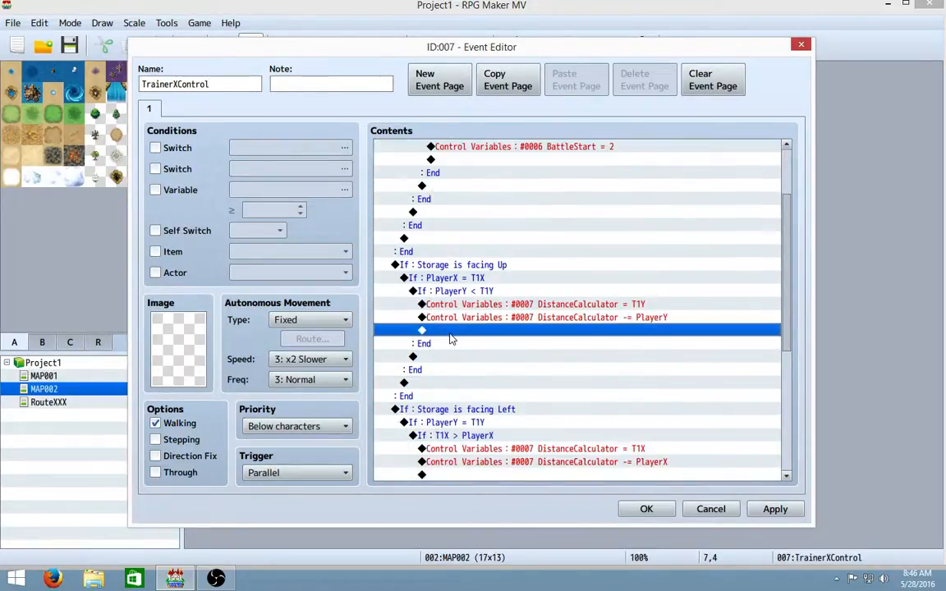
key(ctrl+v)
scroll(477, 344, down, 3)
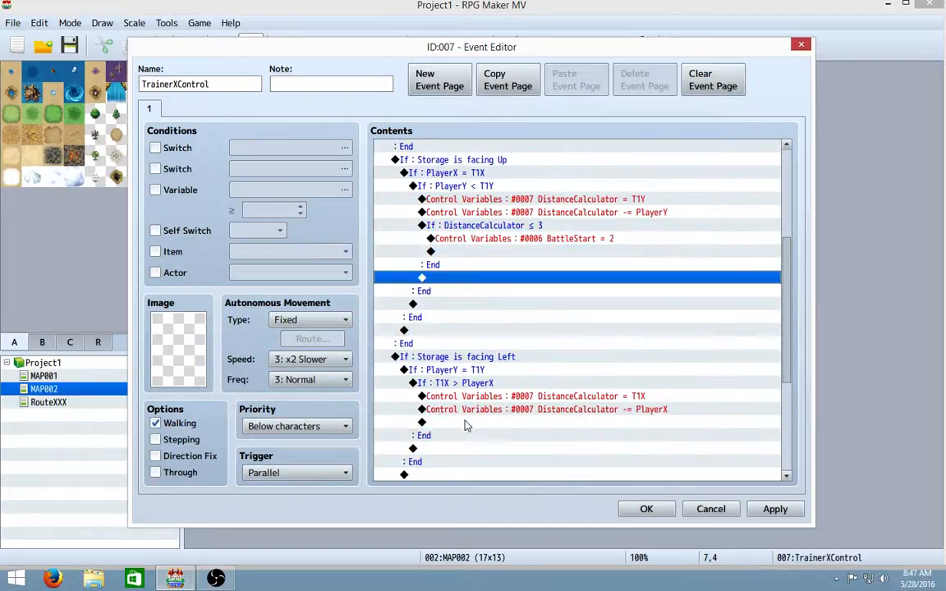
click(465, 423)
key(ctrl+v)
scroll(459, 406, down, 5)
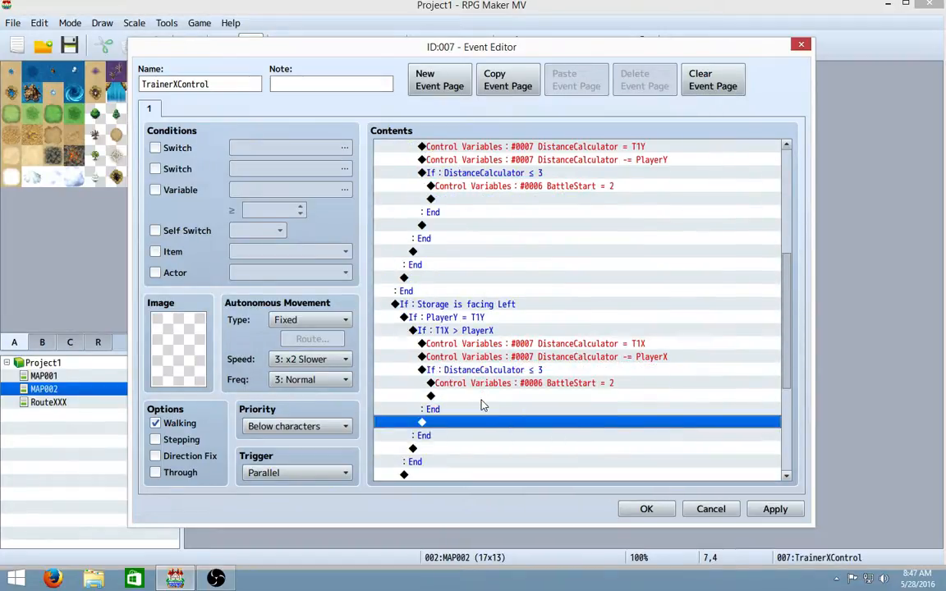
click(493, 422)
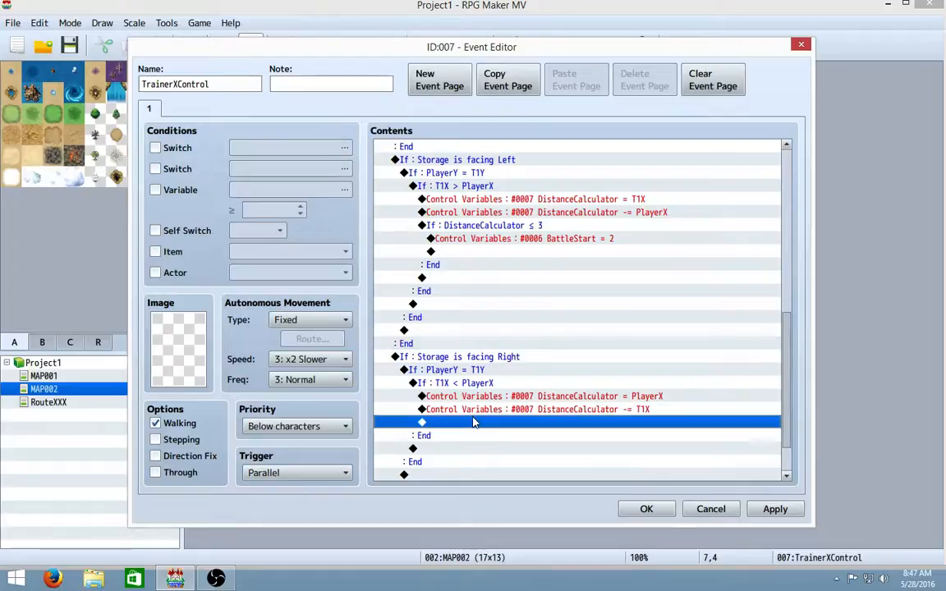
key(ctrl+v)
scroll(482, 421, down, 3)
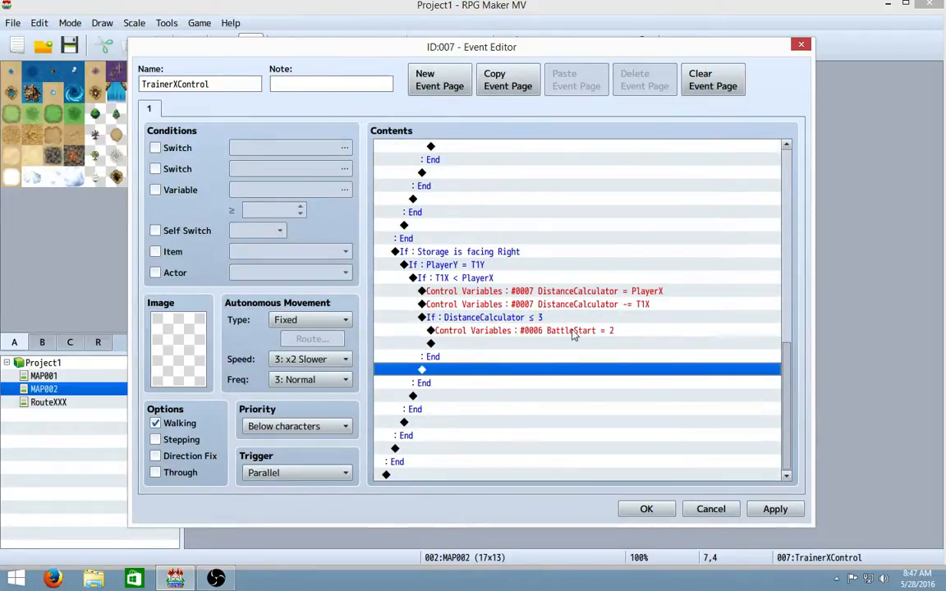
Change the facing Up condition in the event contents to check character Trainer2.
scroll(643, 291, up, 5)
scroll(637, 289, up, 10)
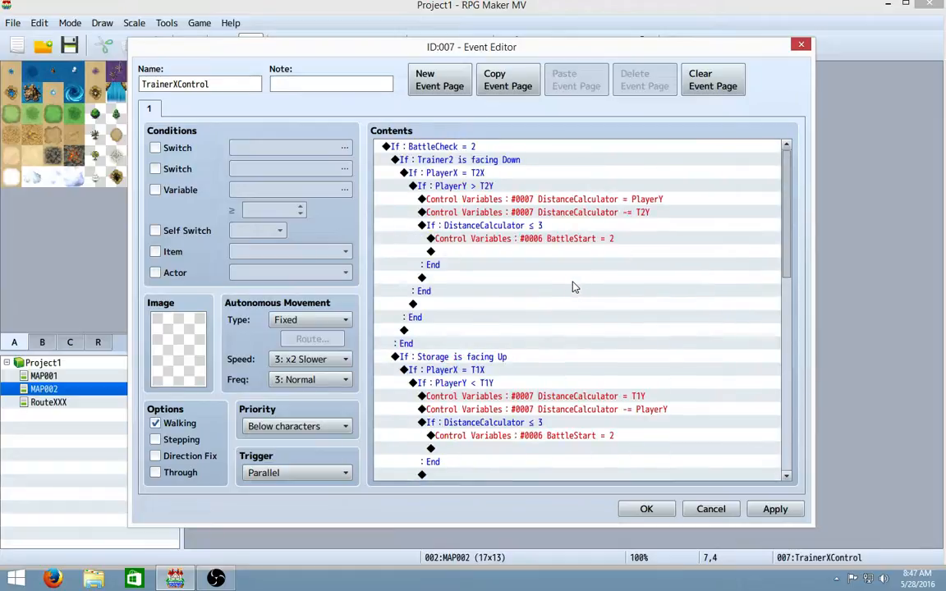
scroll(574, 287, down, 1)
click(472, 305)
right_click(472, 305)
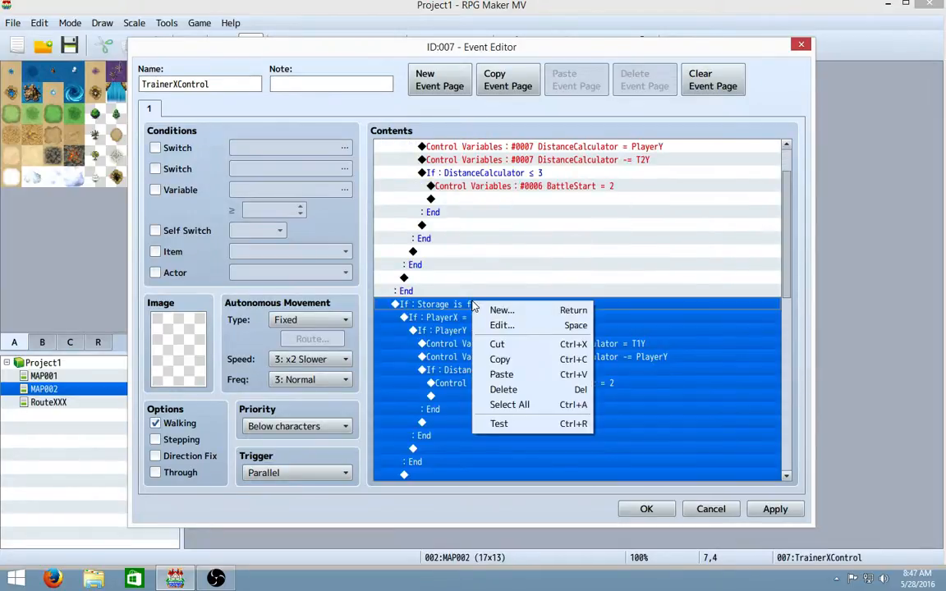
click(512, 329)
click(571, 286)
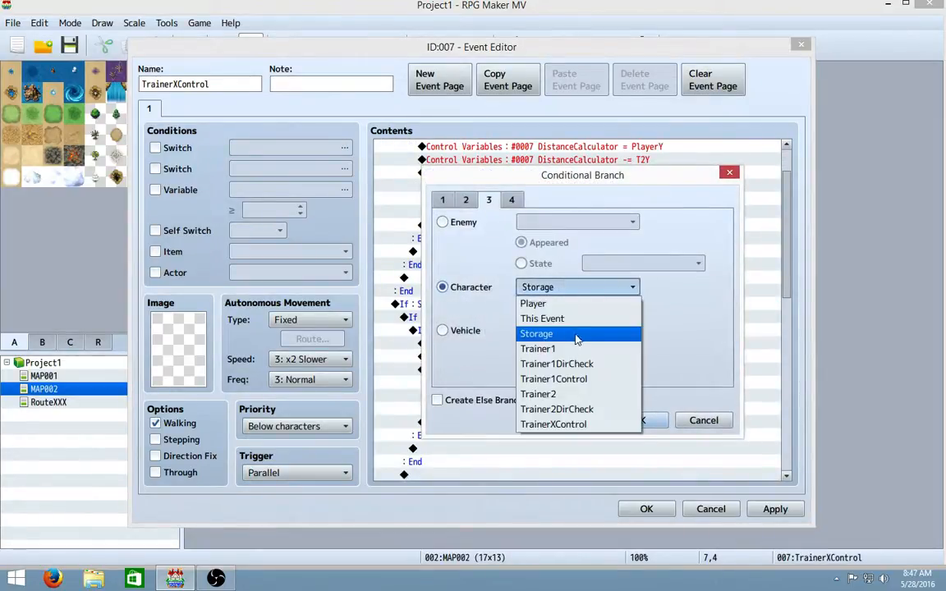
click(556, 394)
click(639, 419)
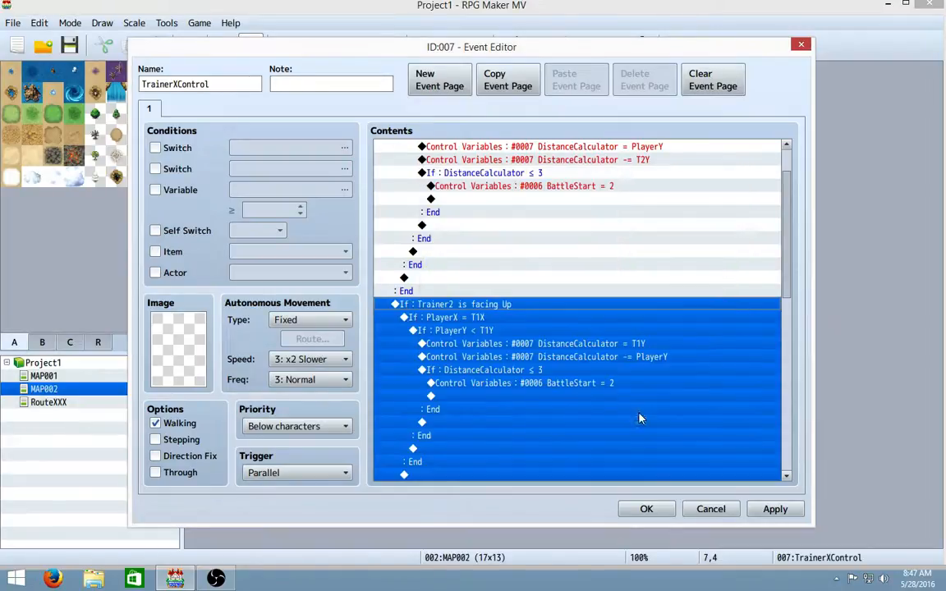
Make the PlayerX condition under Trainer2 facing Up compare with variable 0008 T2X.
right_click(490, 321)
click(517, 339)
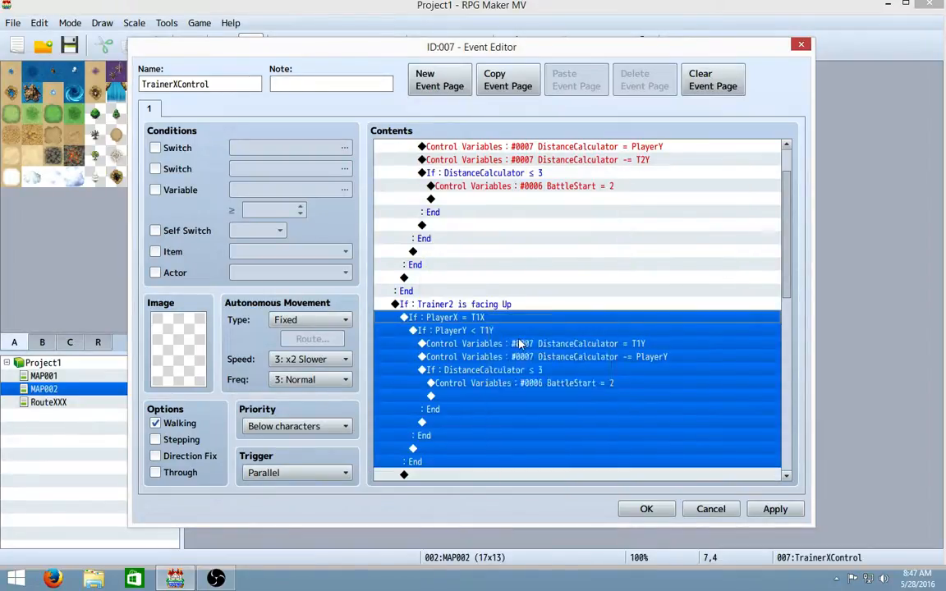
click(671, 292)
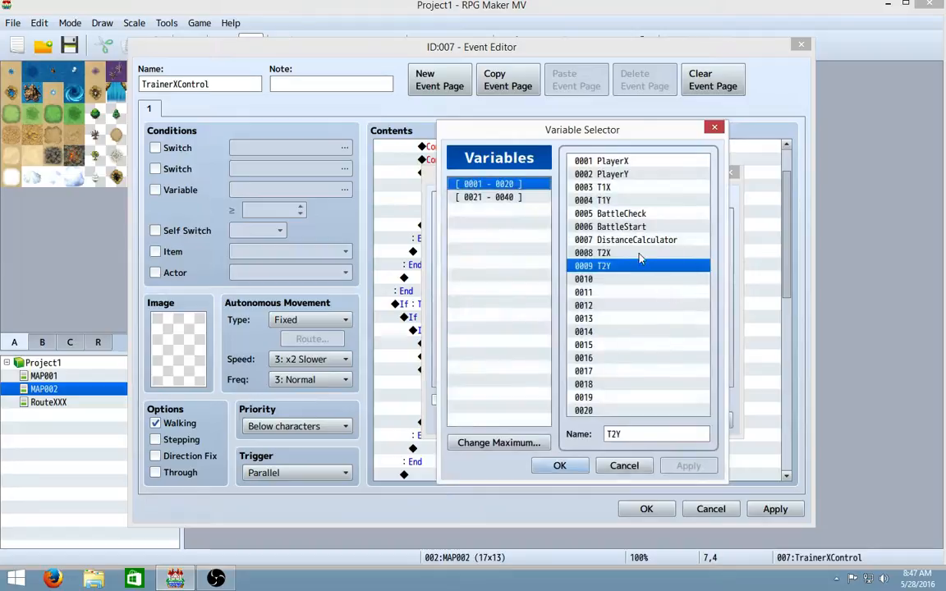
click(603, 253)
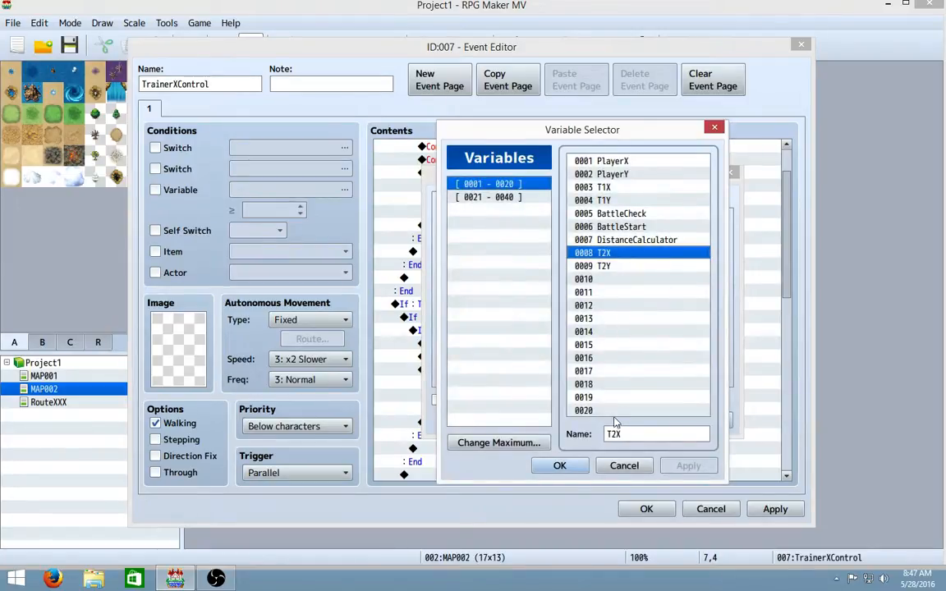
click(559, 465)
click(637, 420)
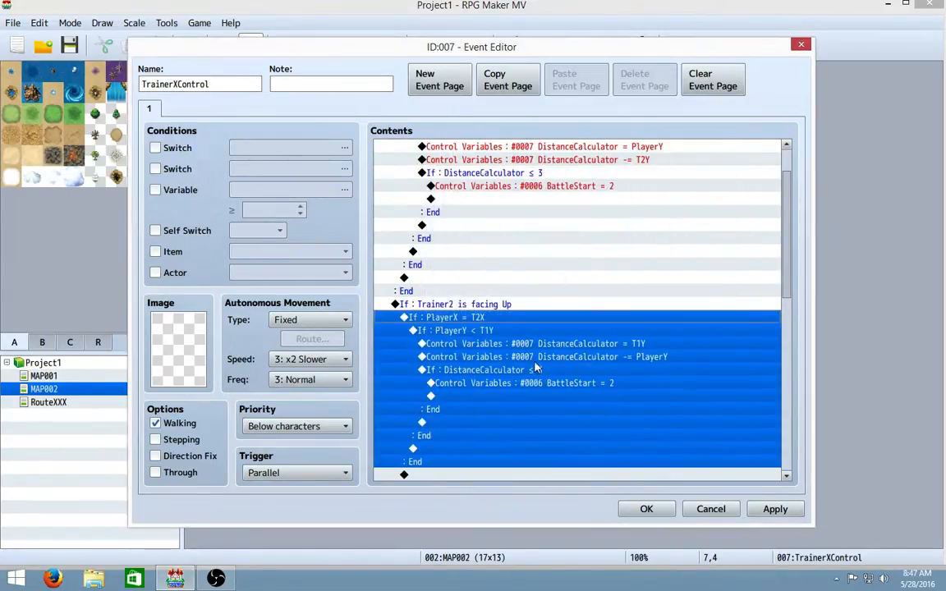
Make the nested PlayerY condition under facing Up compare with variable 0009 T2Y.
click(484, 330)
right_click(514, 334)
click(534, 351)
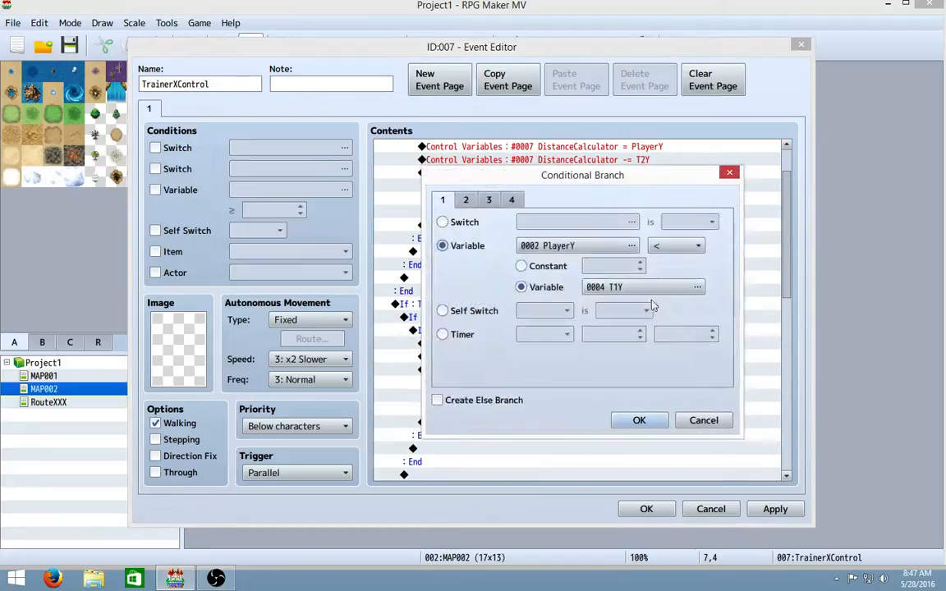
click(661, 292)
click(628, 266)
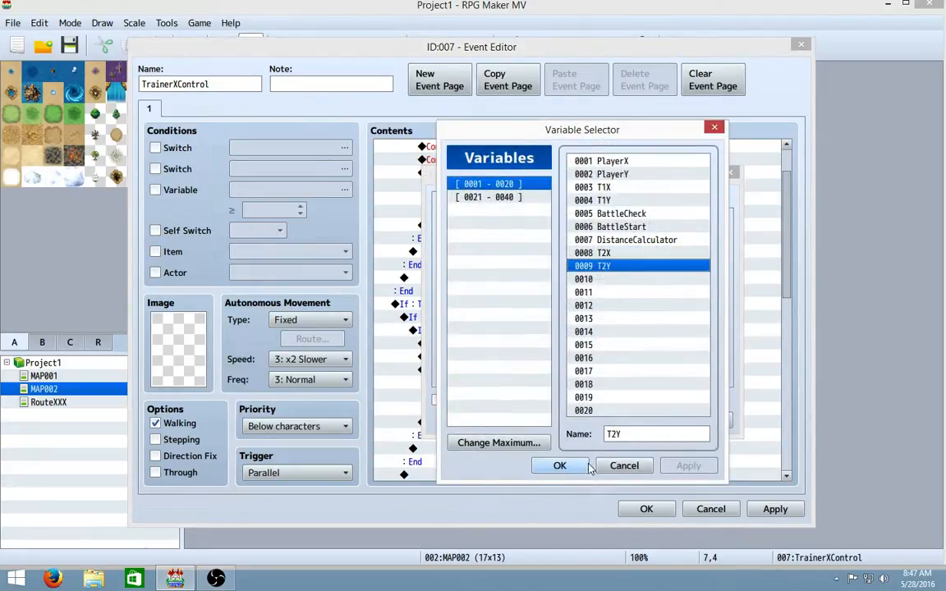
click(559, 465)
click(626, 420)
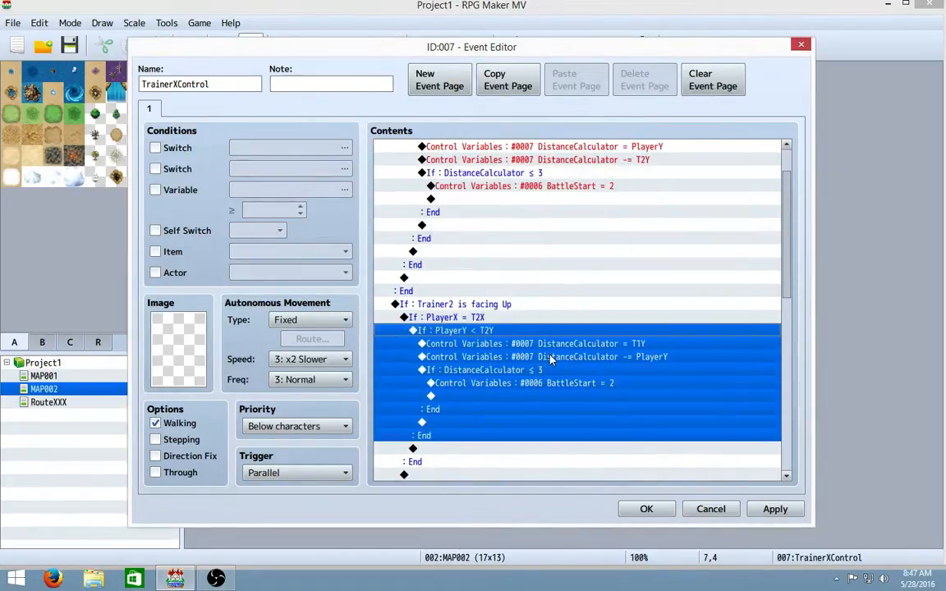
Set the DistanceCalculator assignment under Trainer2 facing Up to use variable 0009 T2Y.
click(560, 344)
right_click(560, 348)
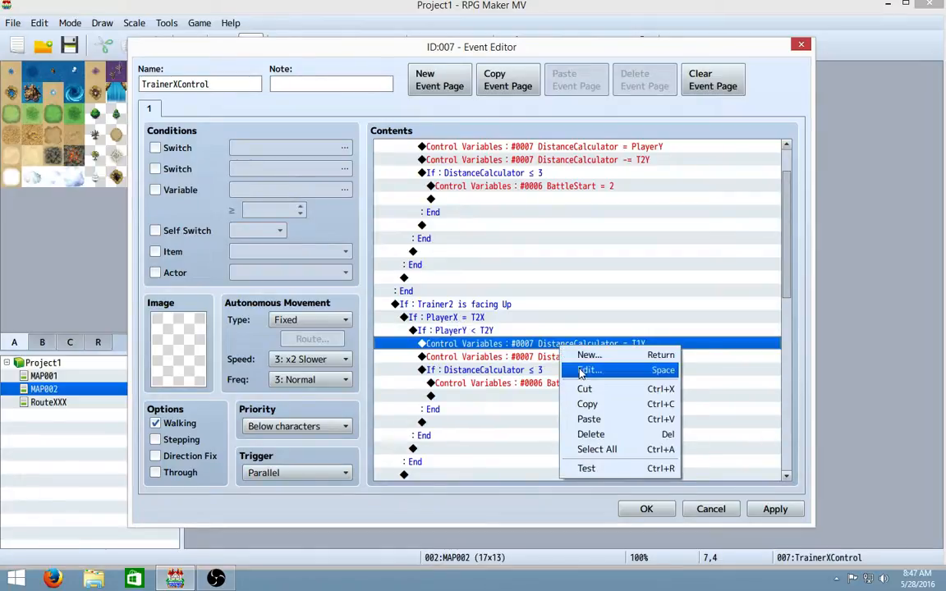
click(607, 368)
click(636, 337)
click(603, 266)
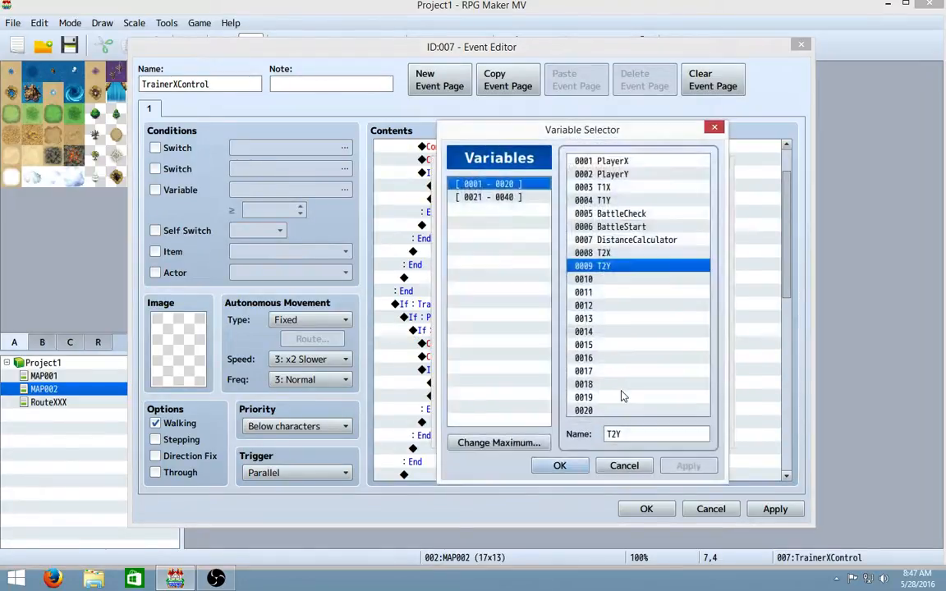
click(559, 466)
click(629, 430)
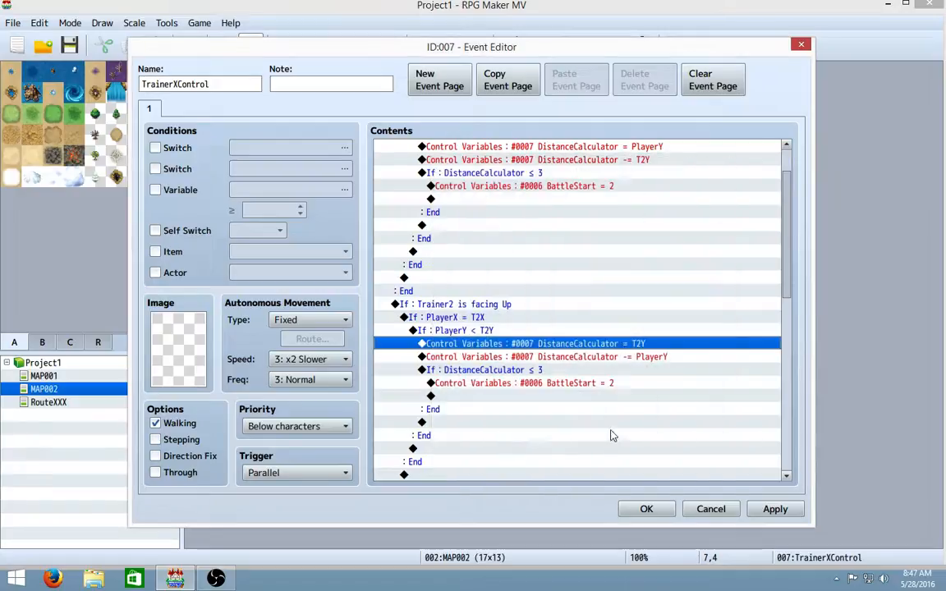
Change the facing Left condition in the event contents to check character Trainer2.
scroll(613, 432, down, 3)
scroll(632, 360, down, 2)
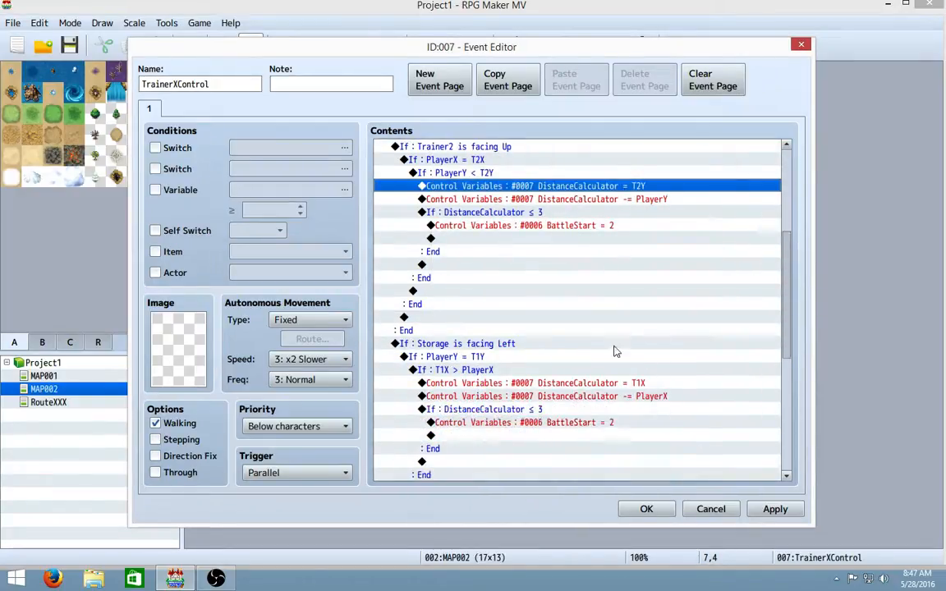
click(527, 345)
right_click(528, 346)
click(554, 367)
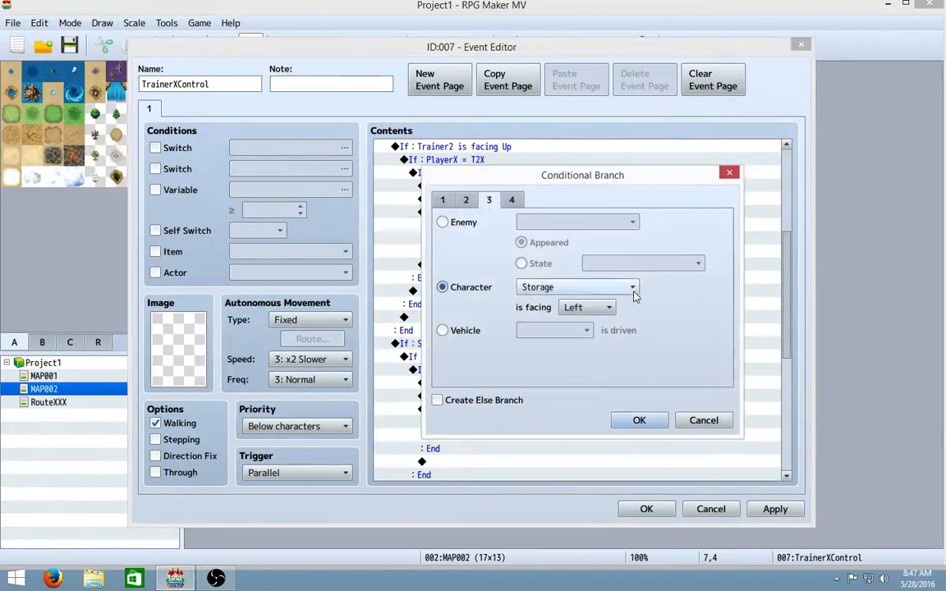
click(633, 289)
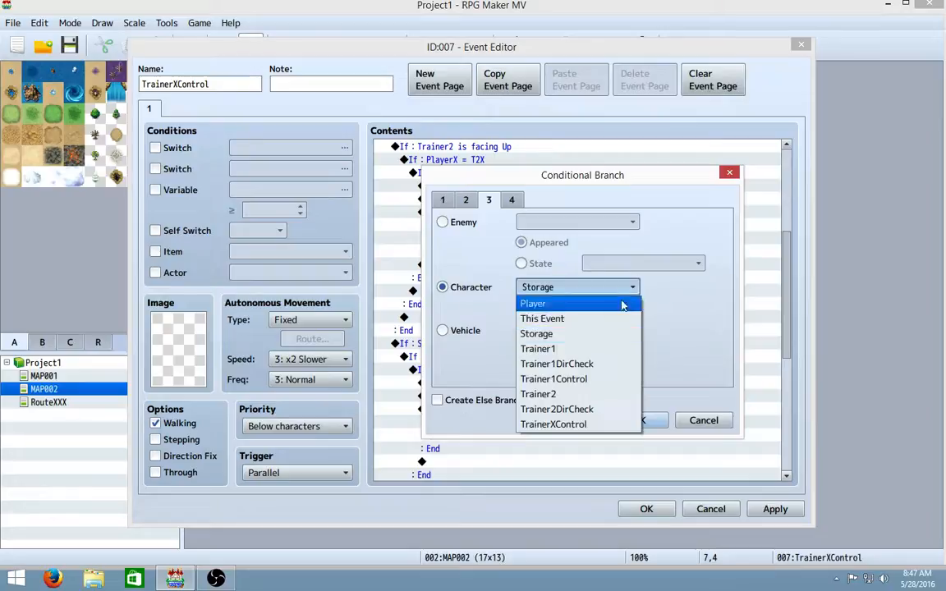
click(556, 395)
click(648, 421)
Make the PlayerY condition under Trainer2 facing Left compare with variable 0009 T2Y.
scroll(474, 310, down, 3)
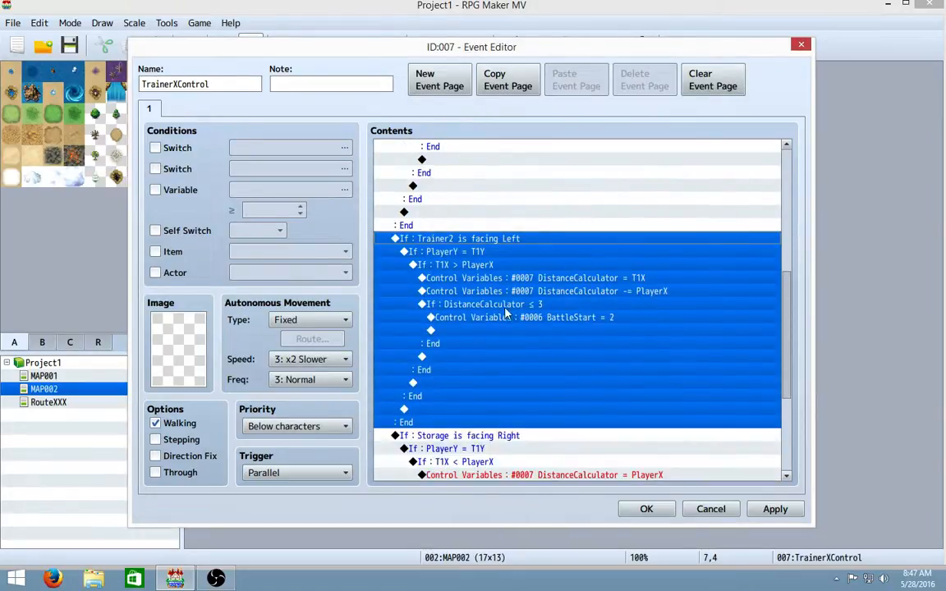
right_click(486, 250)
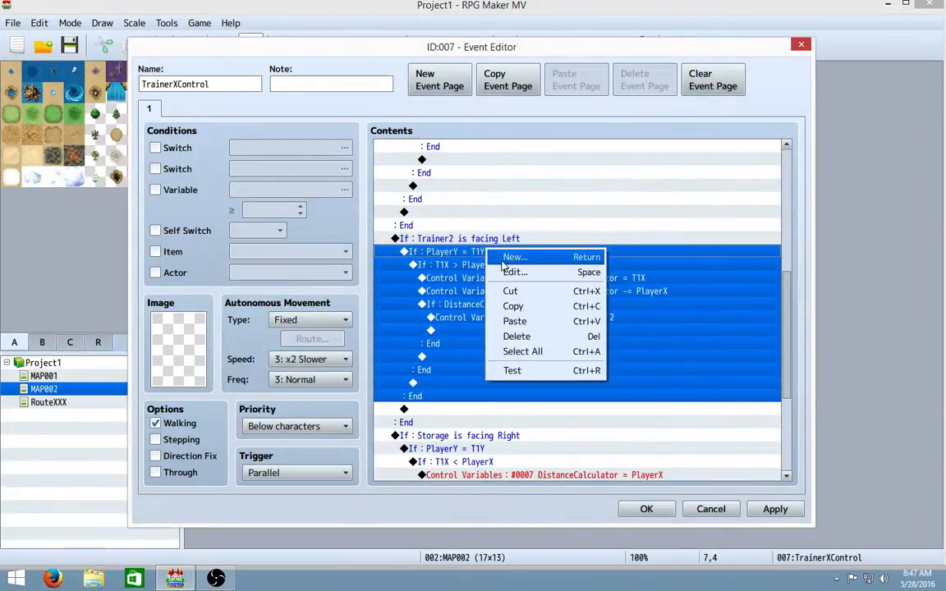
click(502, 273)
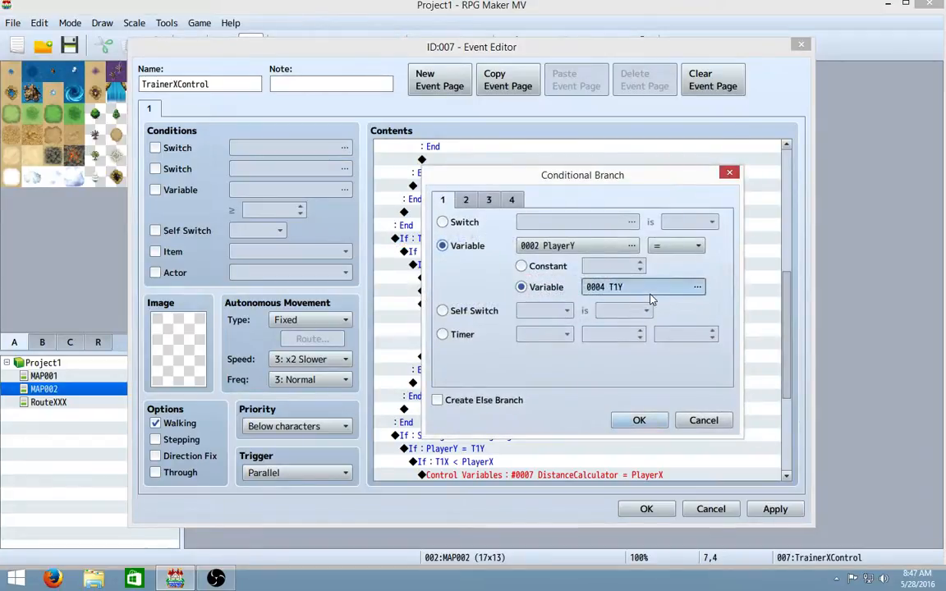
click(651, 296)
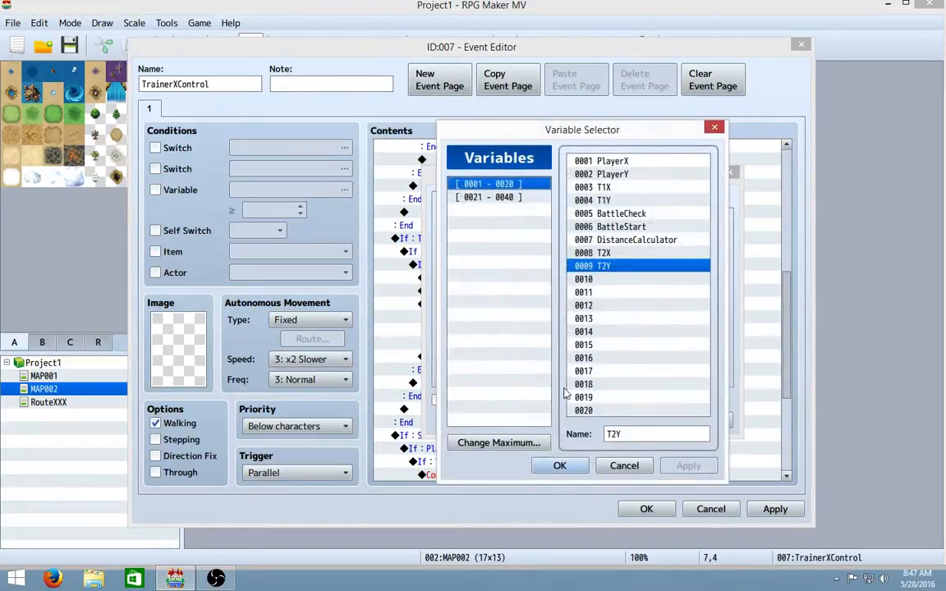
click(573, 464)
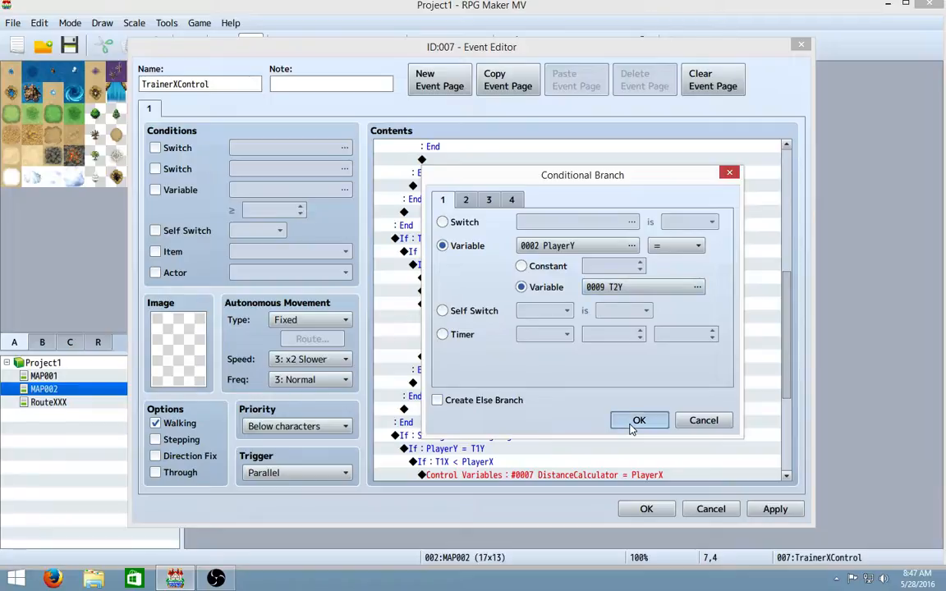
click(637, 419)
Replace the first variable of the nested greater-than PlayerX condition under facing Left with 0008 T2X.
click(495, 266)
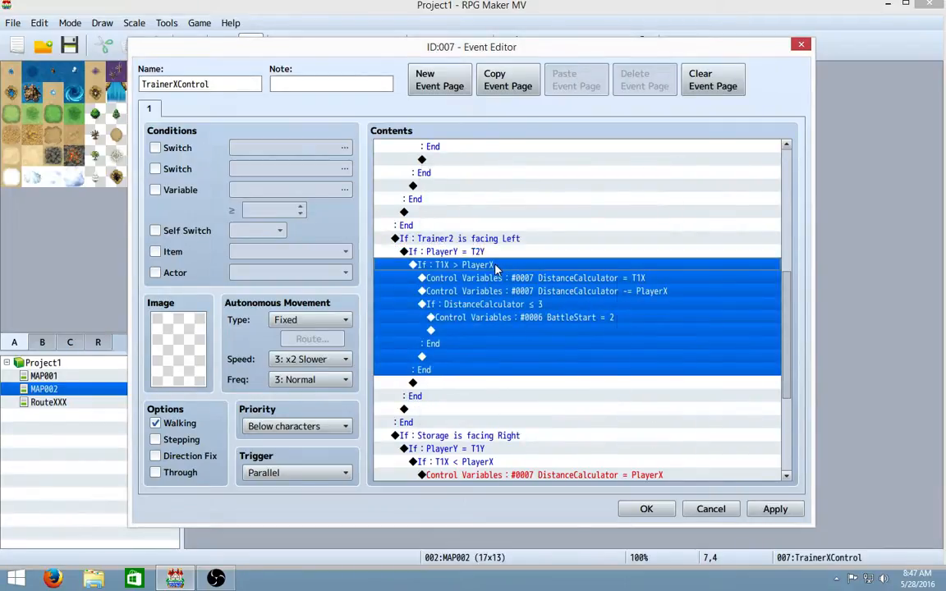
right_click(495, 268)
click(518, 289)
click(566, 246)
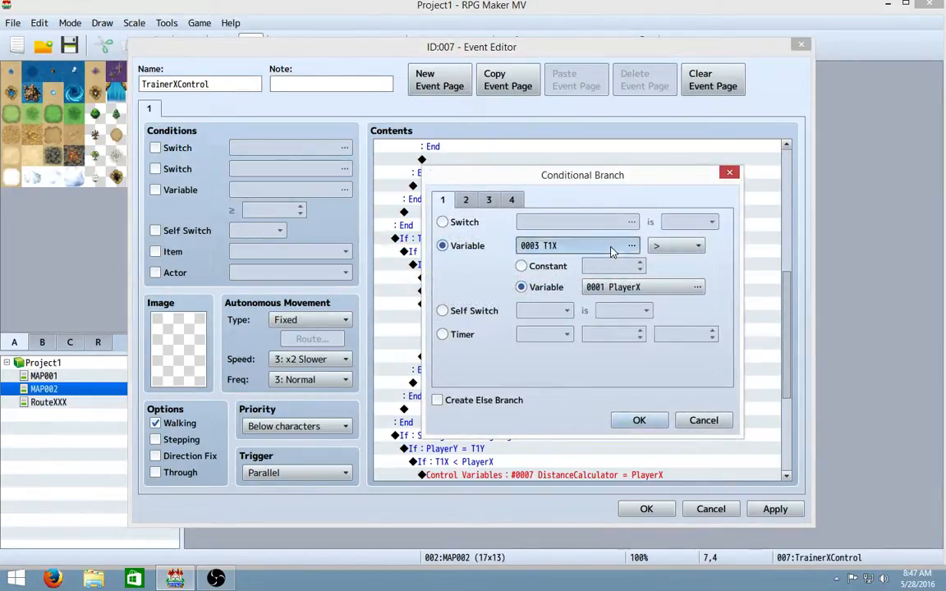
click(604, 266)
click(605, 253)
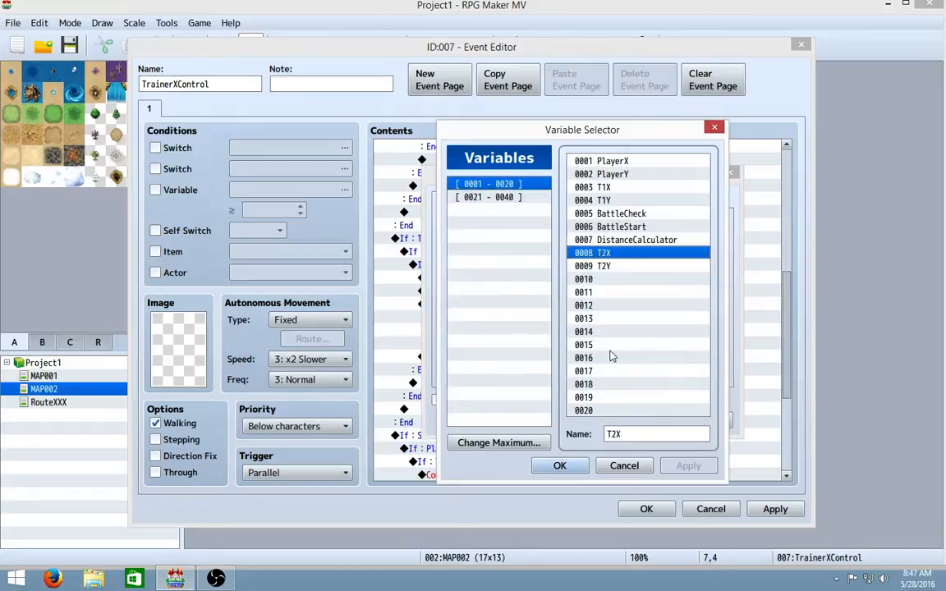
click(559, 465)
click(639, 420)
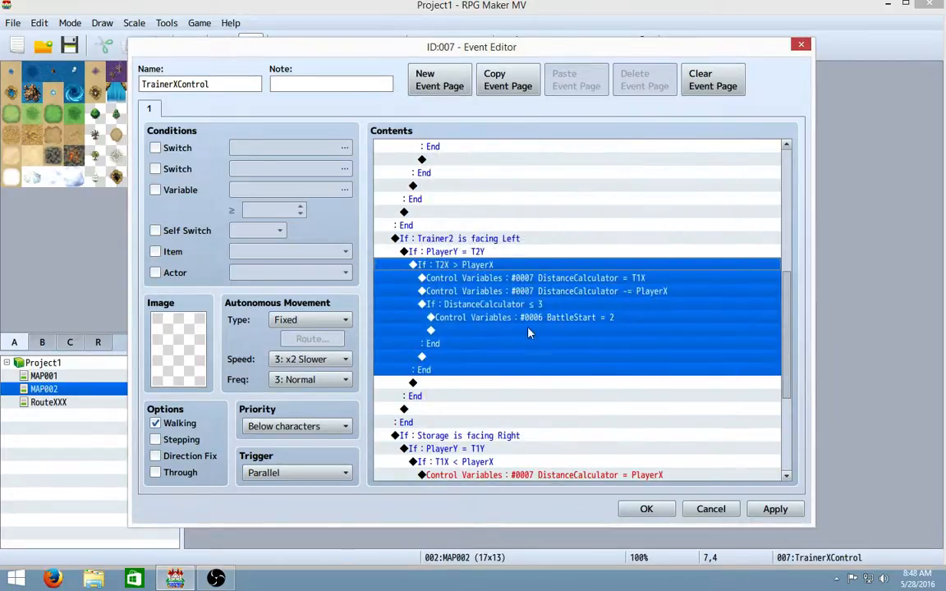
Set the DistanceCalculator assignment under Trainer2 facing Left to use variable 0008 T2X.
click(526, 278)
right_click(528, 278)
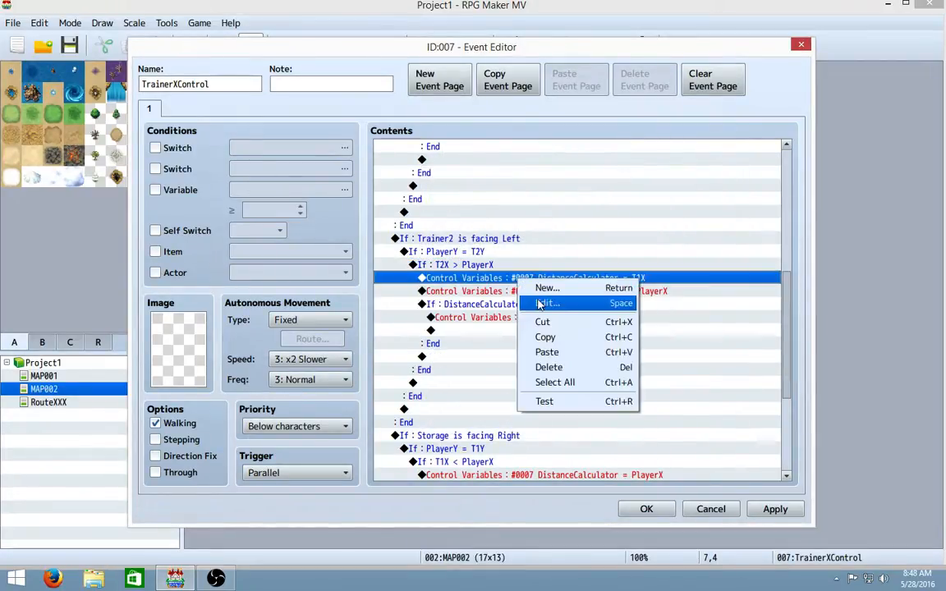
click(555, 302)
click(614, 336)
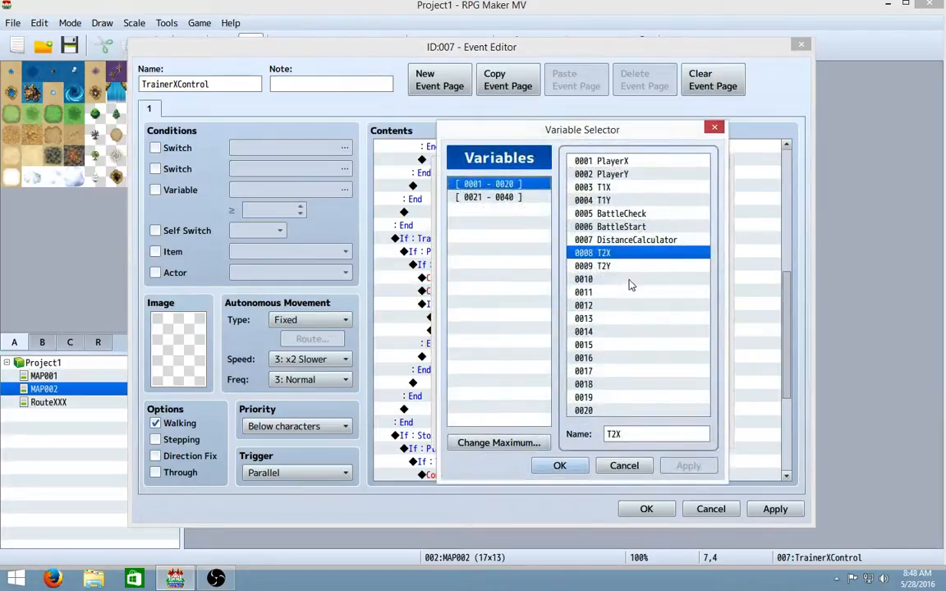
click(559, 466)
click(631, 431)
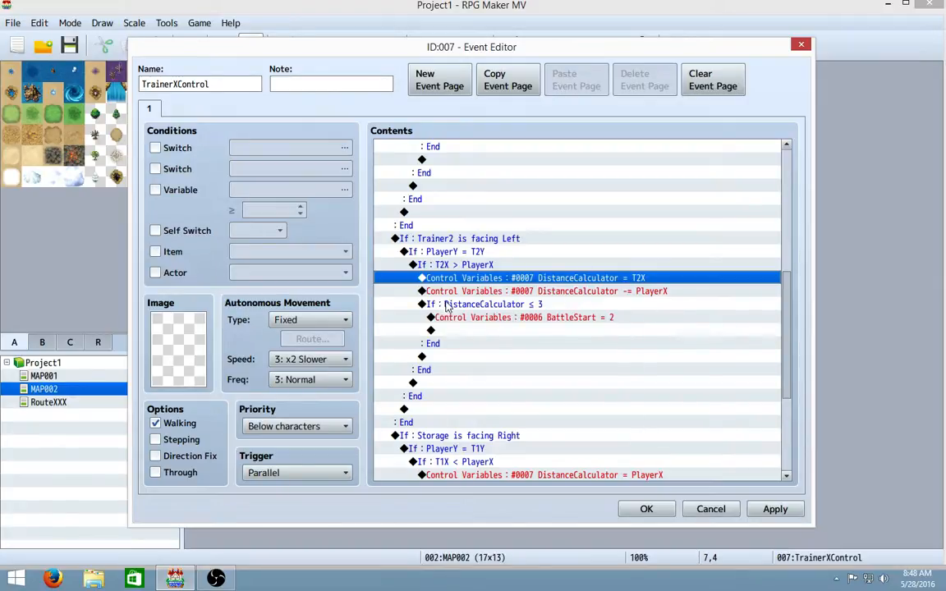
Change the facing Right condition in the event contents to check character Trainer2.
scroll(559, 297, down, 5)
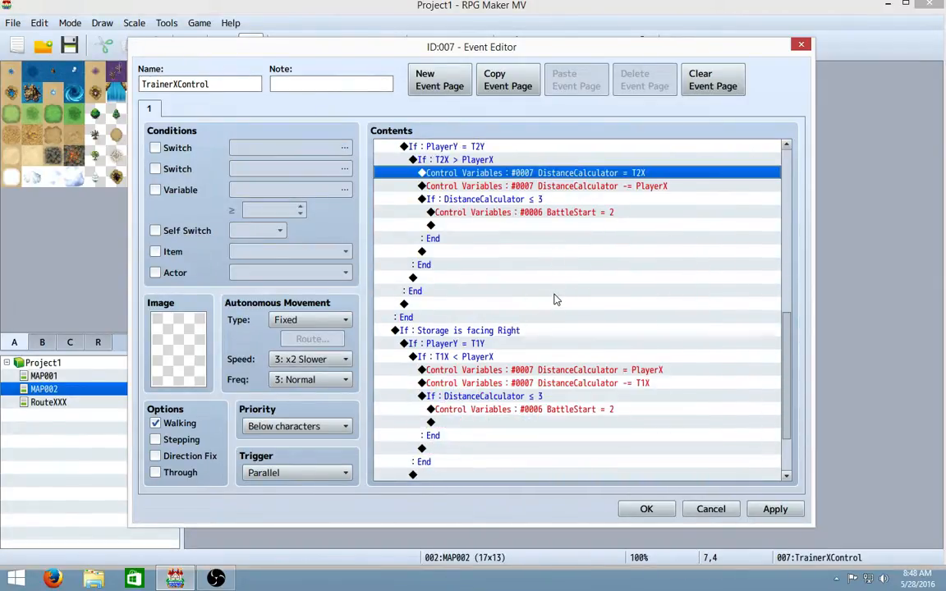
right_click(515, 251)
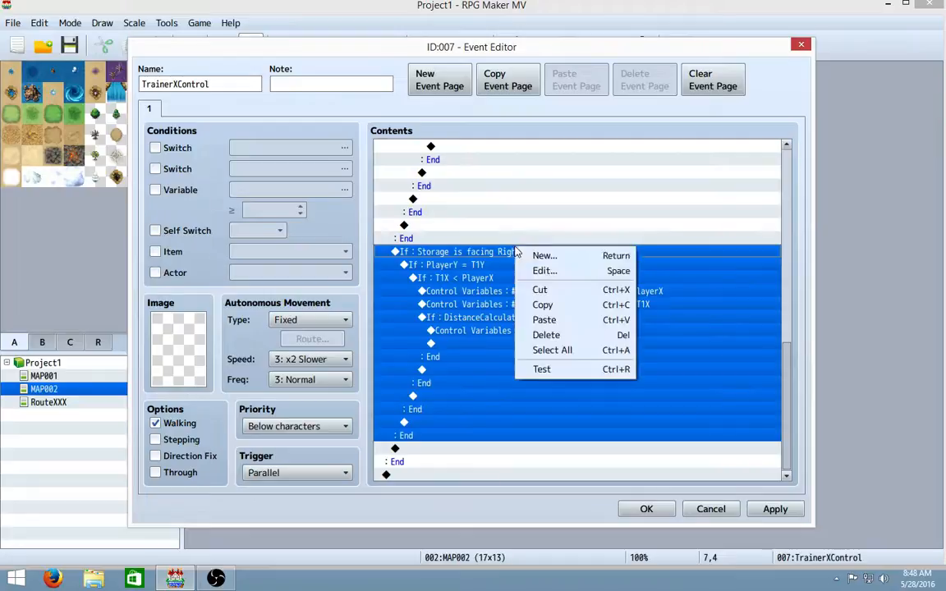
click(540, 270)
click(595, 283)
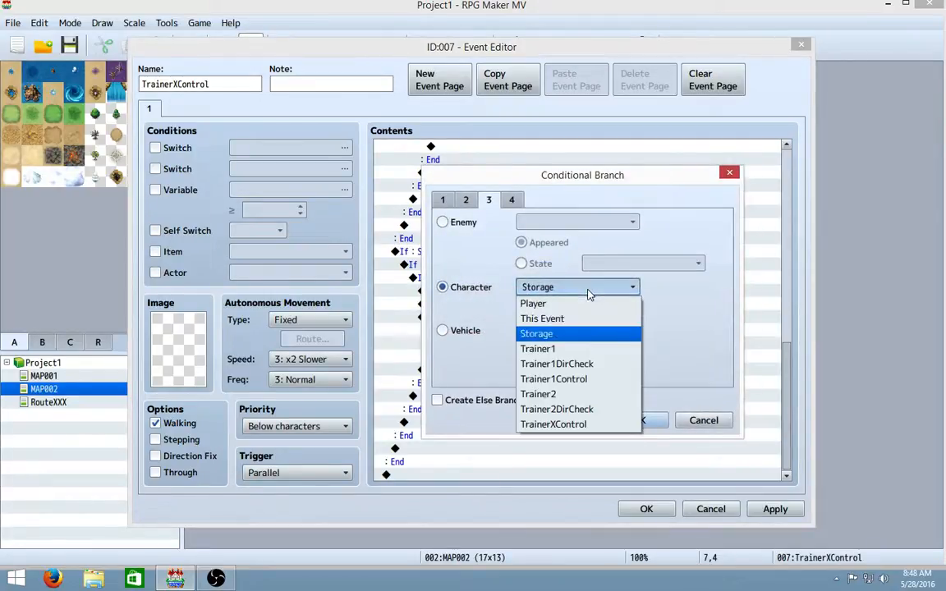
click(558, 395)
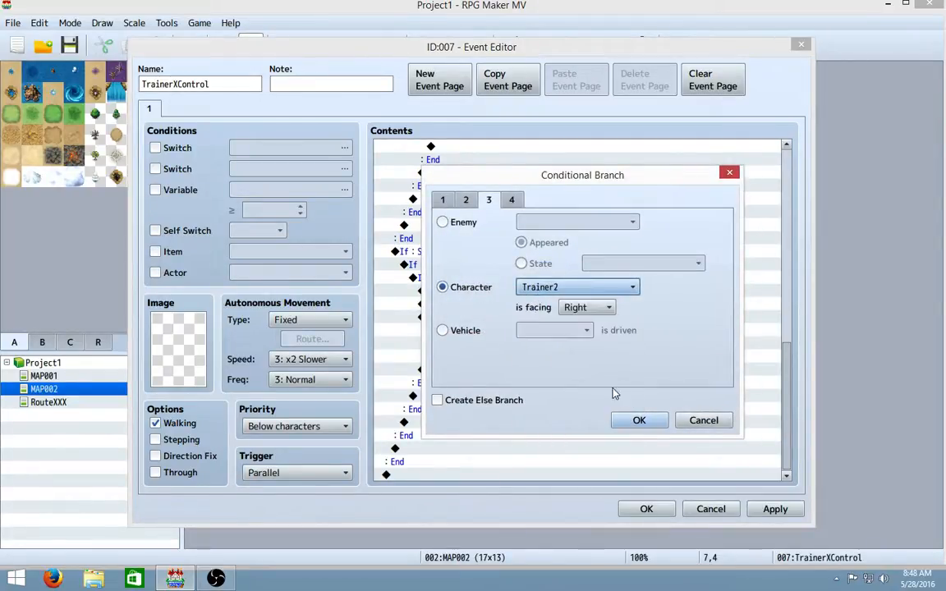
click(637, 421)
Make the PlayerY condition under Trainer2 facing Right compare with variable 0009 T2Y.
scroll(485, 358, down, 3)
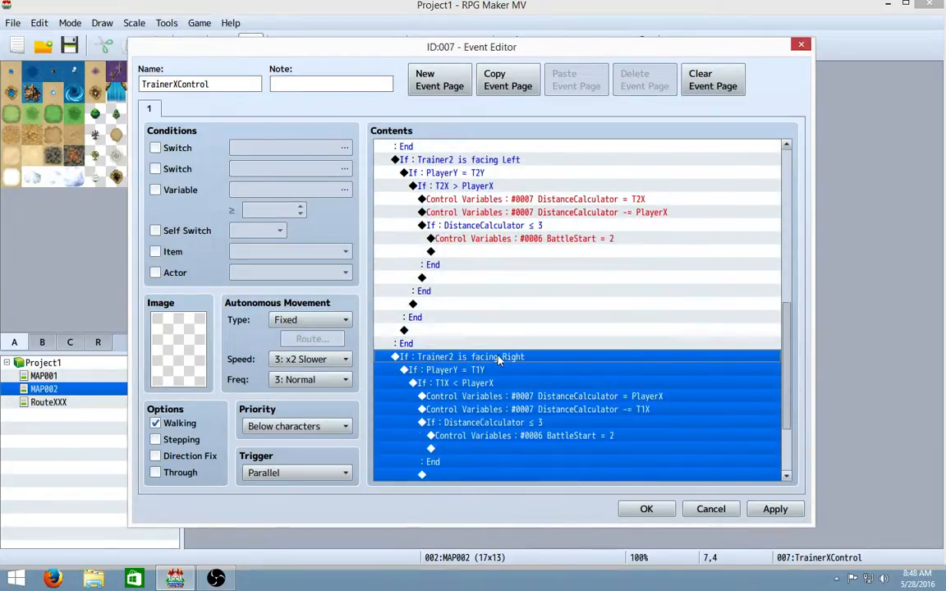
click(491, 331)
right_click(491, 331)
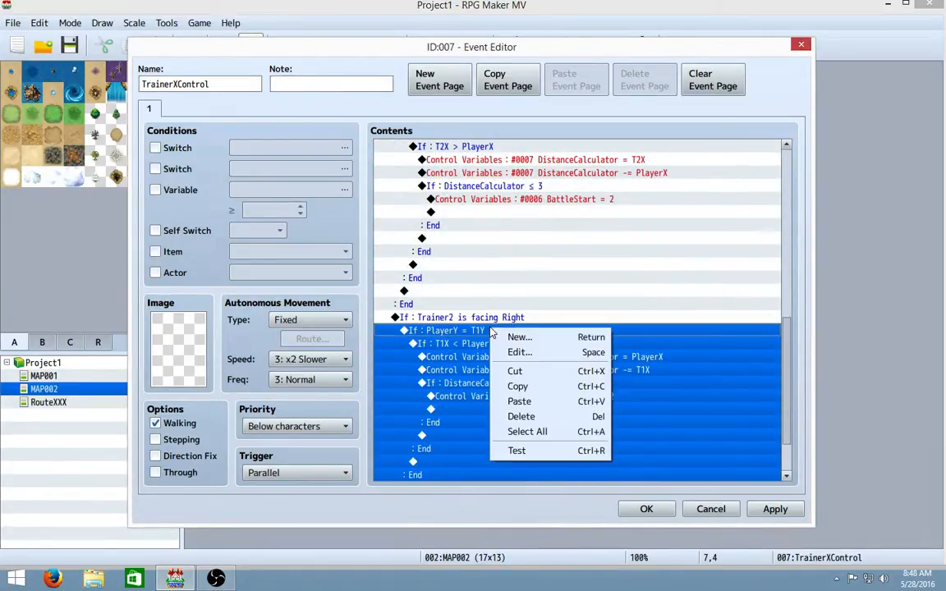
click(530, 352)
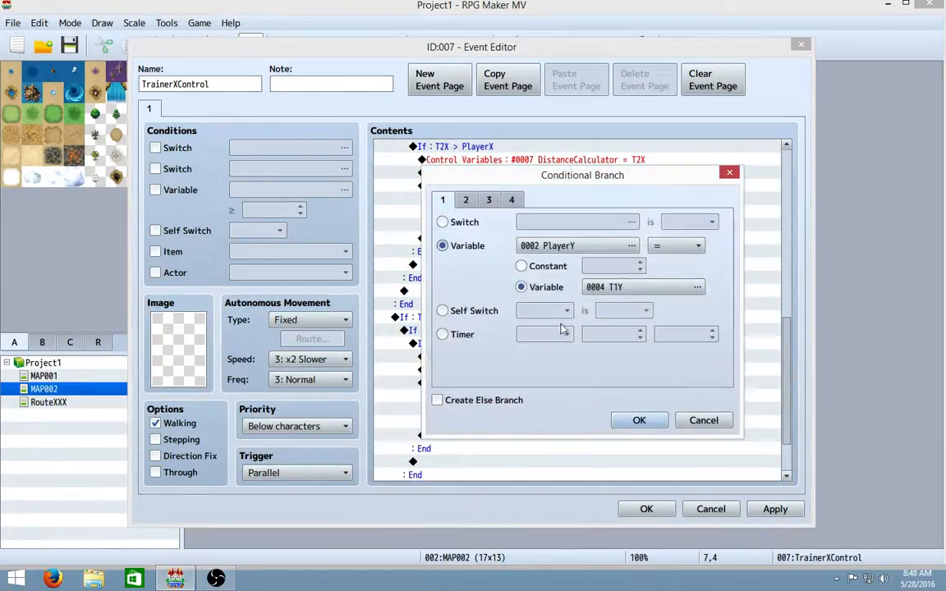
click(657, 283)
click(618, 263)
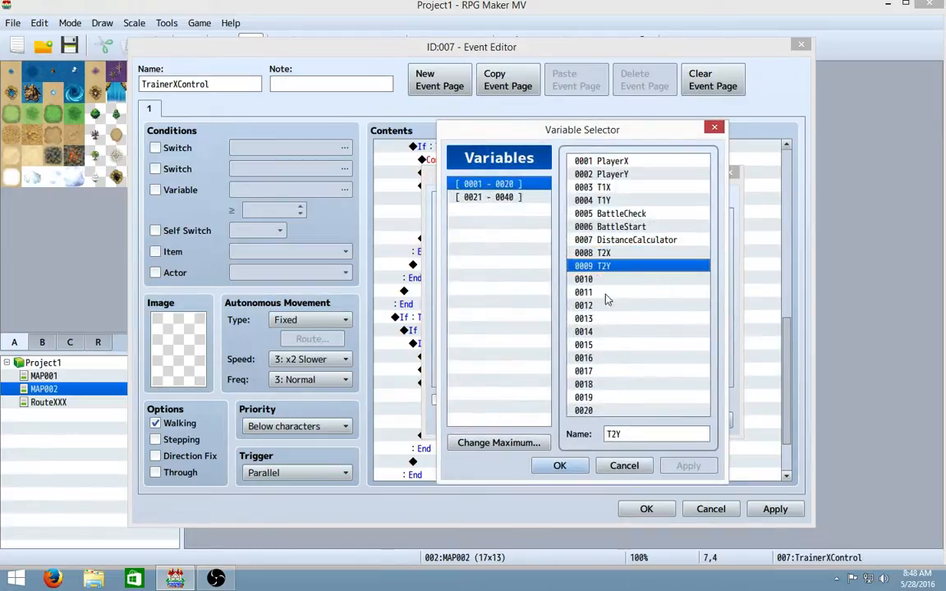
click(551, 466)
click(621, 428)
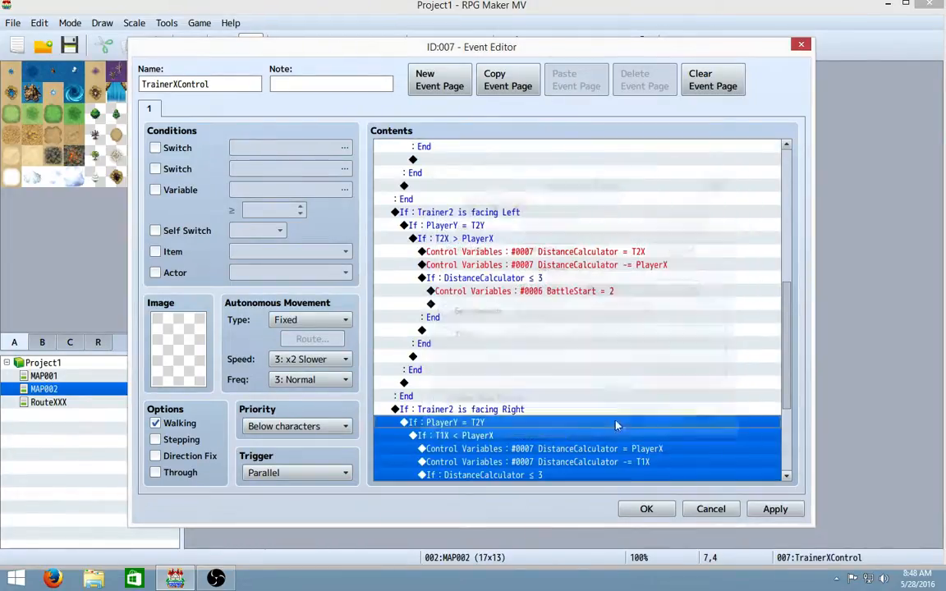
Replace the first variable of the nested less-than PlayerX condition under facing Right with 0008 T2X.
scroll(553, 378, down, 2)
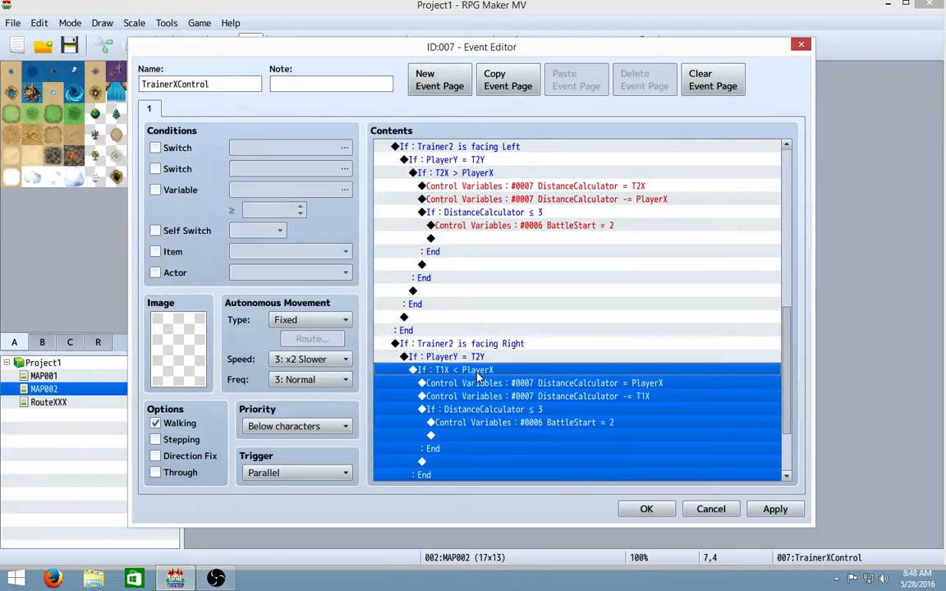
right_click(432, 371)
click(443, 397)
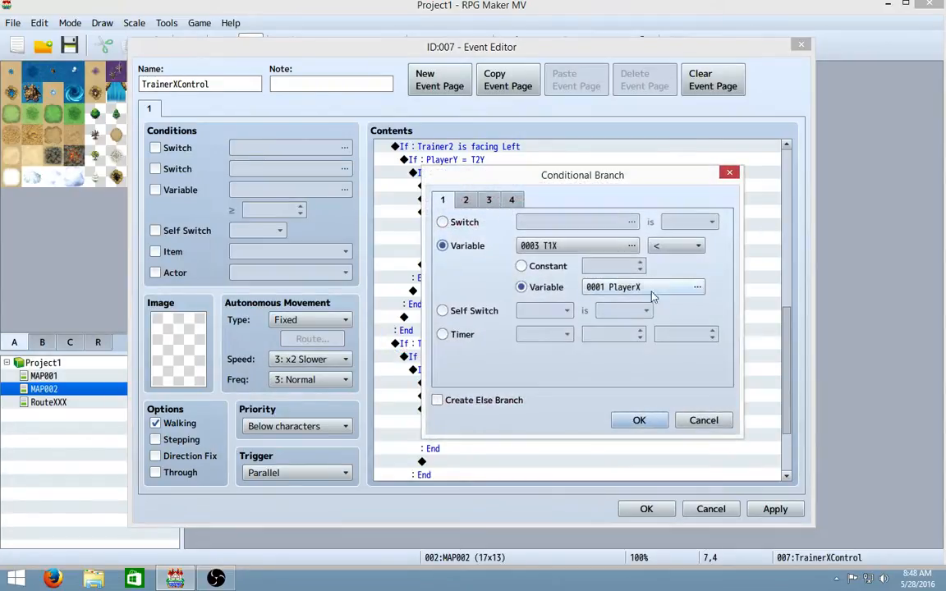
click(551, 245)
click(623, 267)
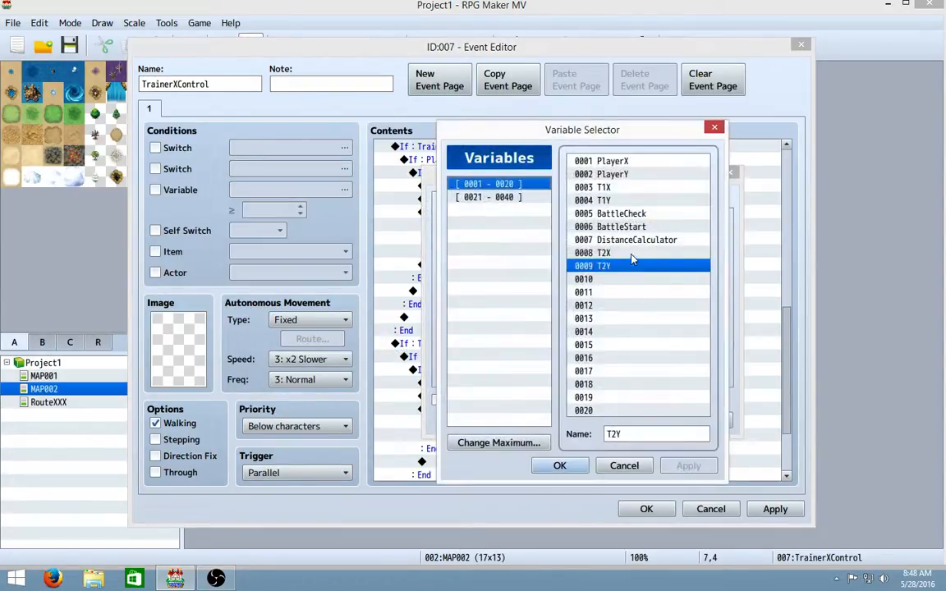
click(632, 253)
click(561, 466)
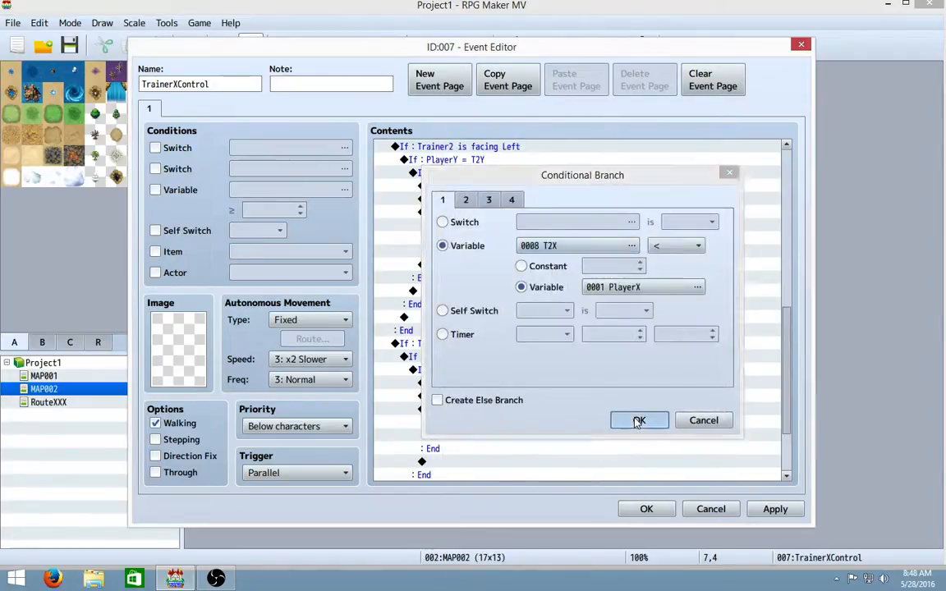
click(638, 420)
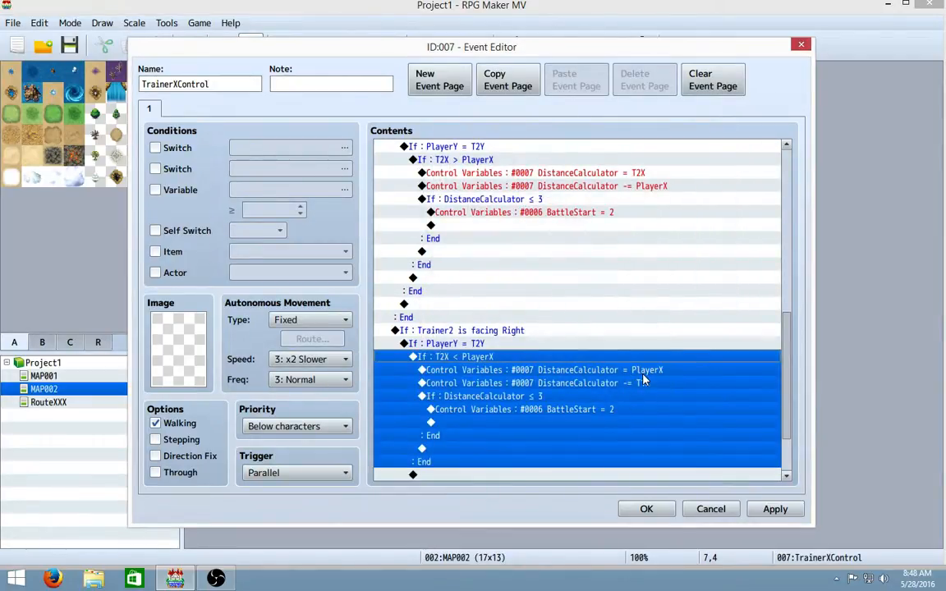
Make the DistanceCalculator subtraction under Trainer2 facing Right use variable 0008 T2X and apply the event changes.
click(646, 383)
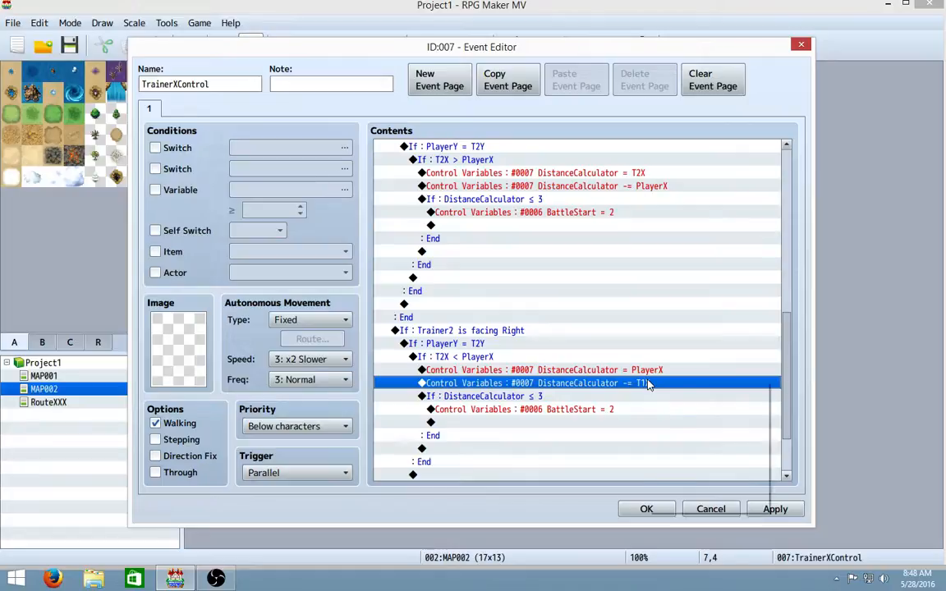
right_click(648, 381)
click(670, 406)
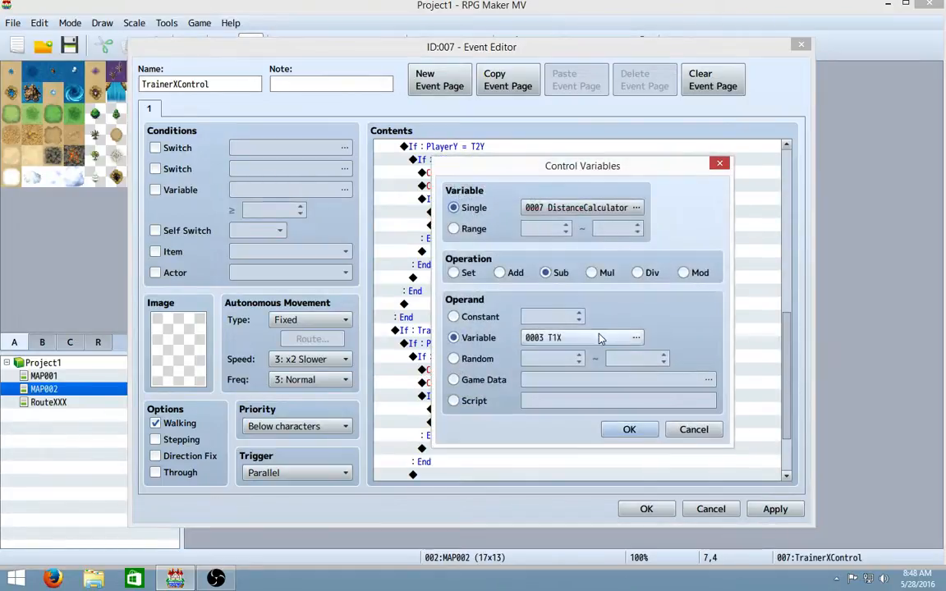
click(600, 339)
click(608, 253)
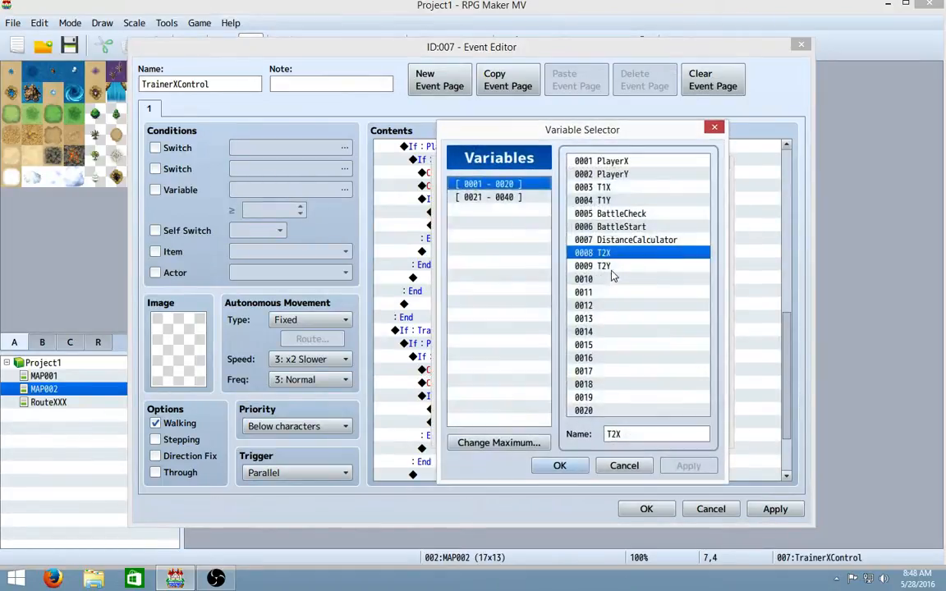
click(583, 466)
click(625, 429)
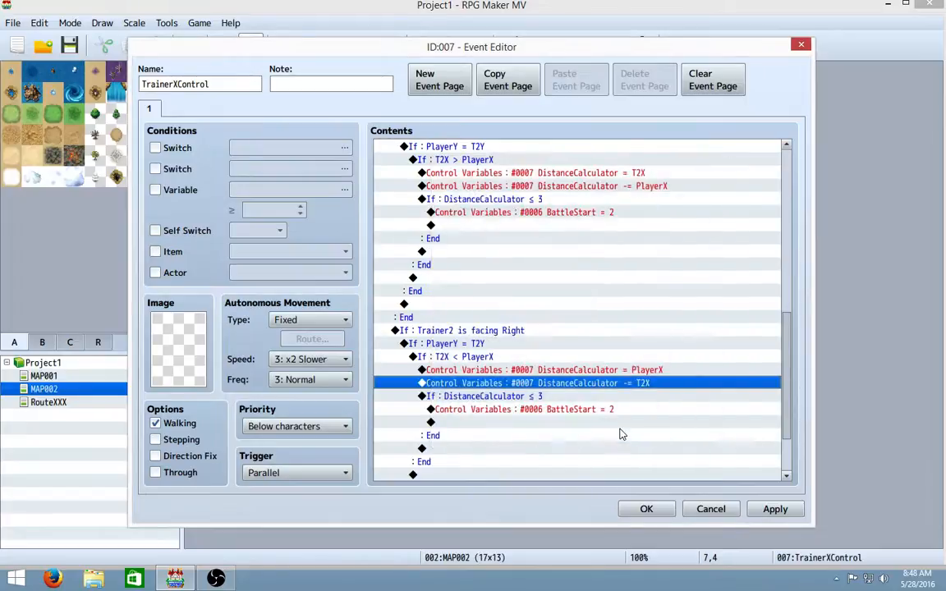
click(774, 509)
Review all four Trainer2 facing branches in the TrainerXControl contents for correct variables and BattleStart assignments.
scroll(510, 349, down, 2)
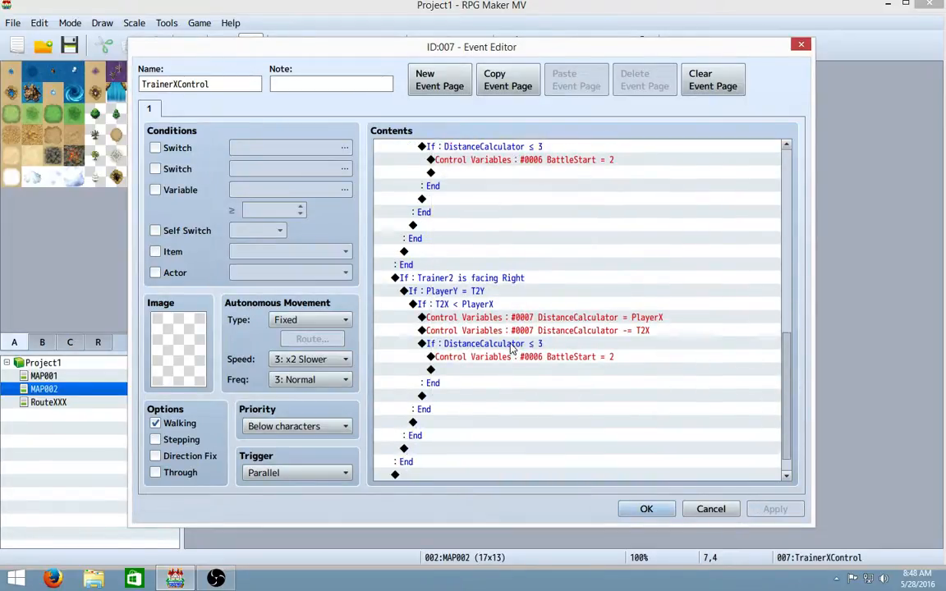
scroll(511, 349, up, 8)
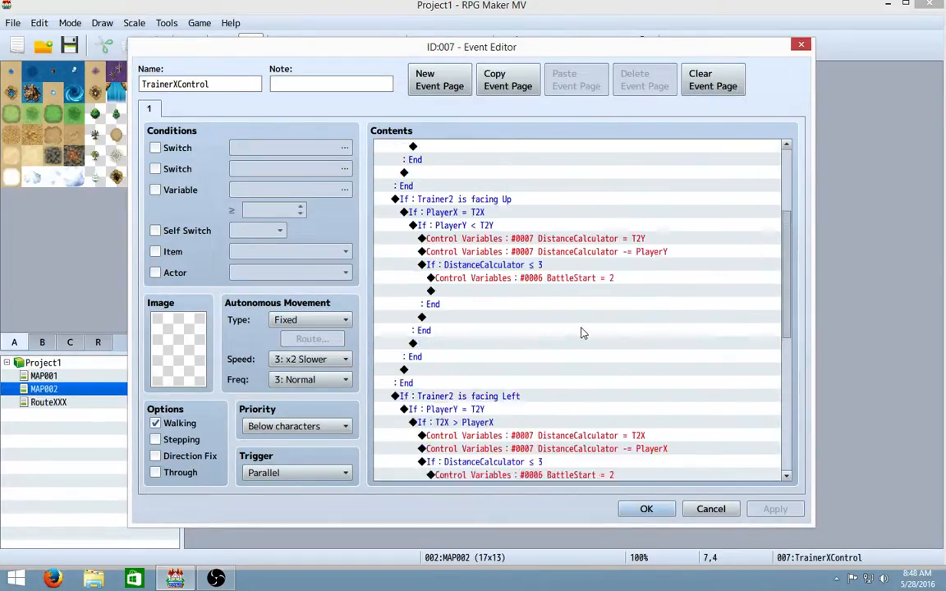
scroll(575, 328, up, 4)
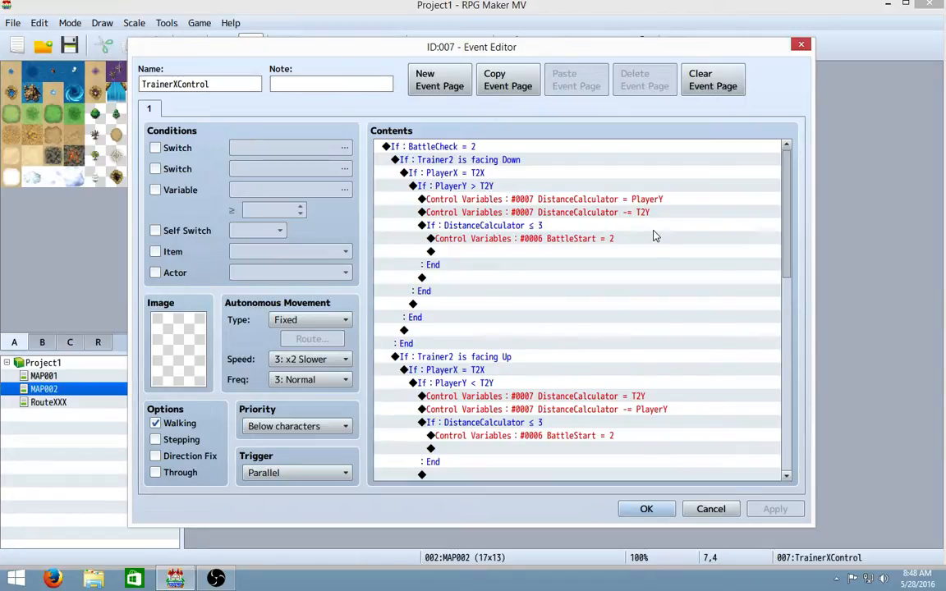
scroll(578, 282, down, 3)
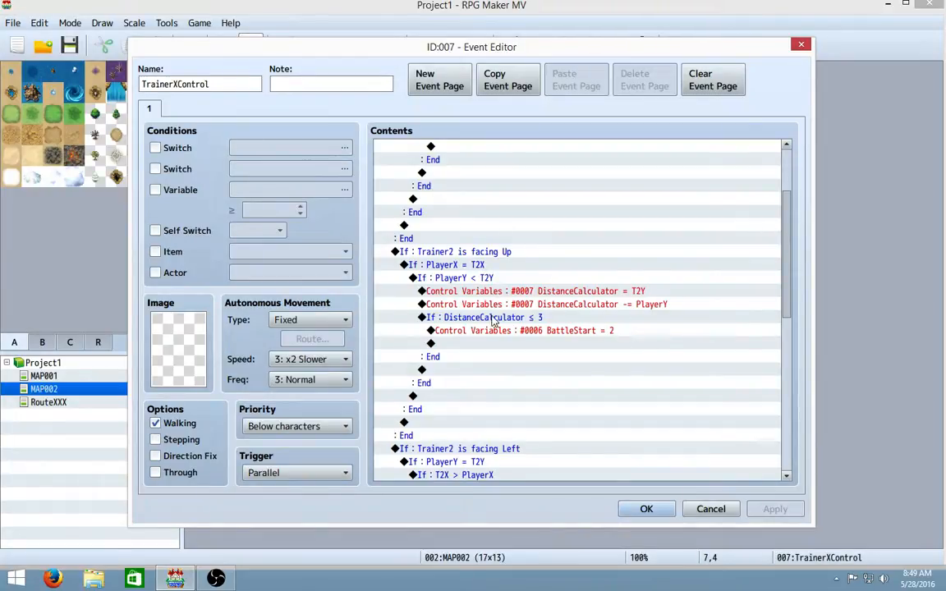
scroll(505, 318, down, 4)
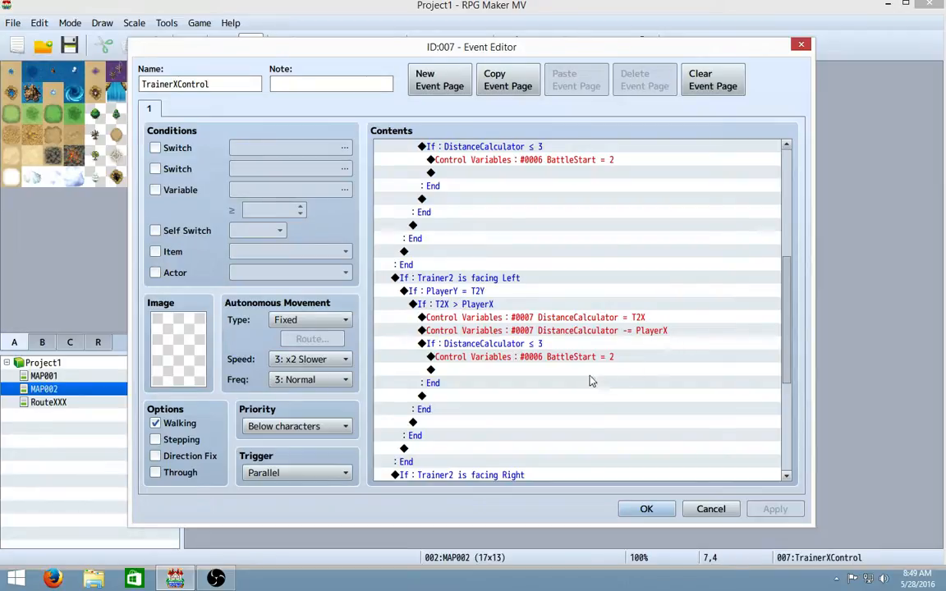
scroll(590, 380, down, 4)
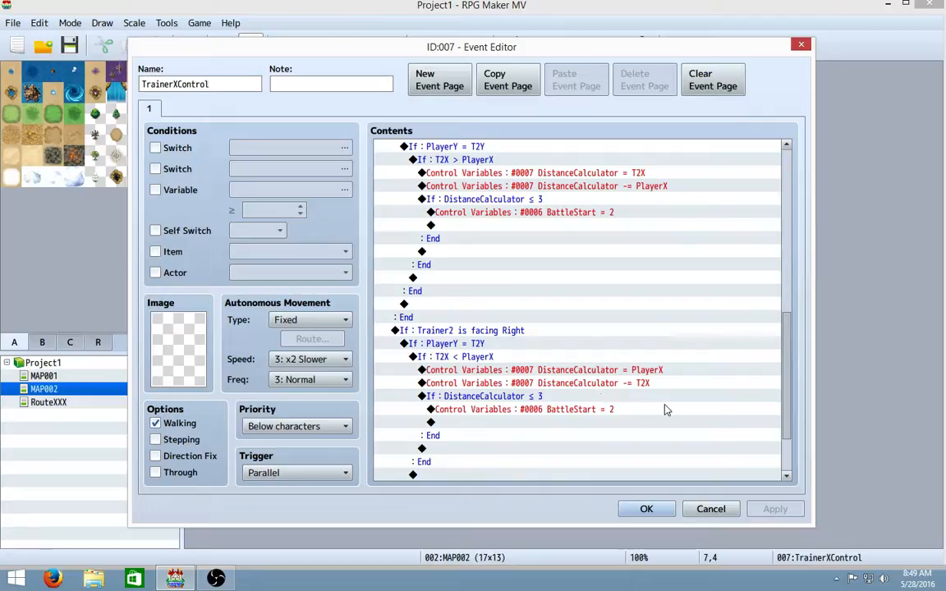
scroll(613, 433, down, 2)
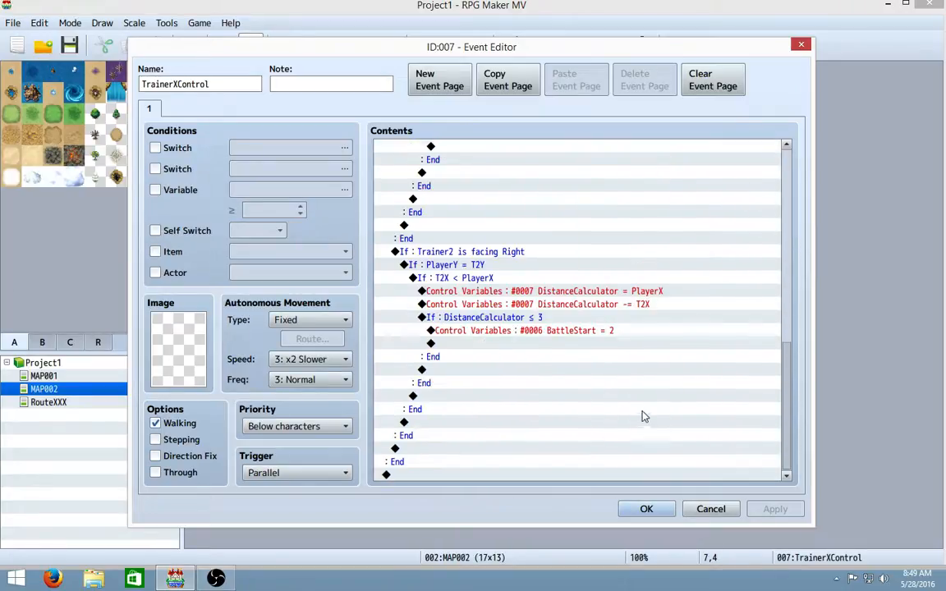
scroll(644, 416, up, 10)
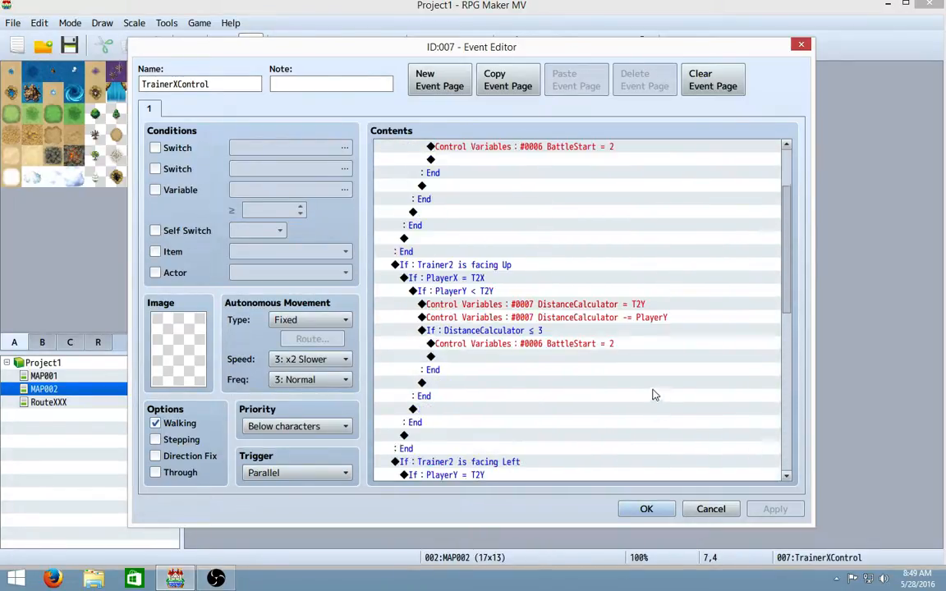
scroll(653, 395, up, 3)
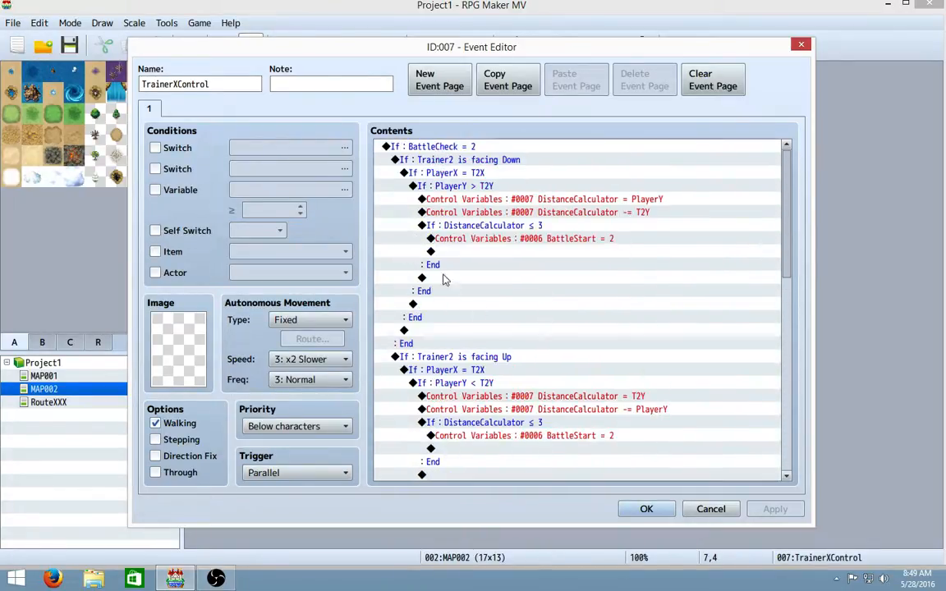
Rename the event as Trainer2Control and apply the change.
click(176, 85)
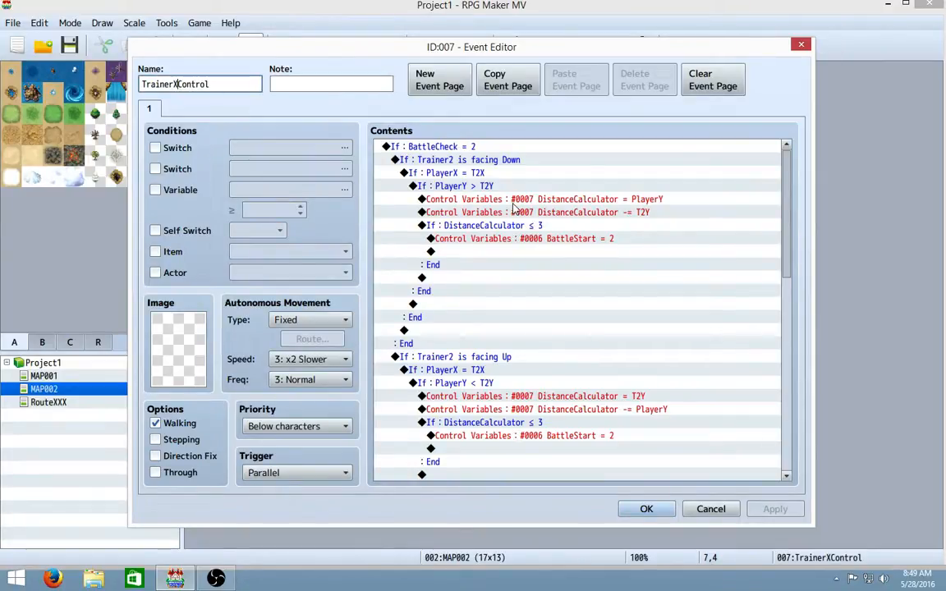
key(BackSpace)
text(2)
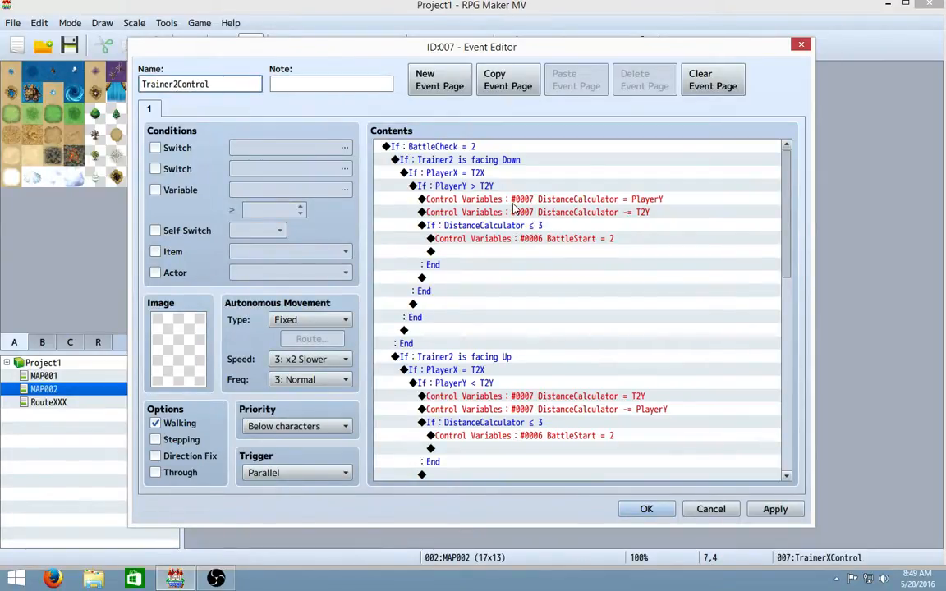
click(768, 513)
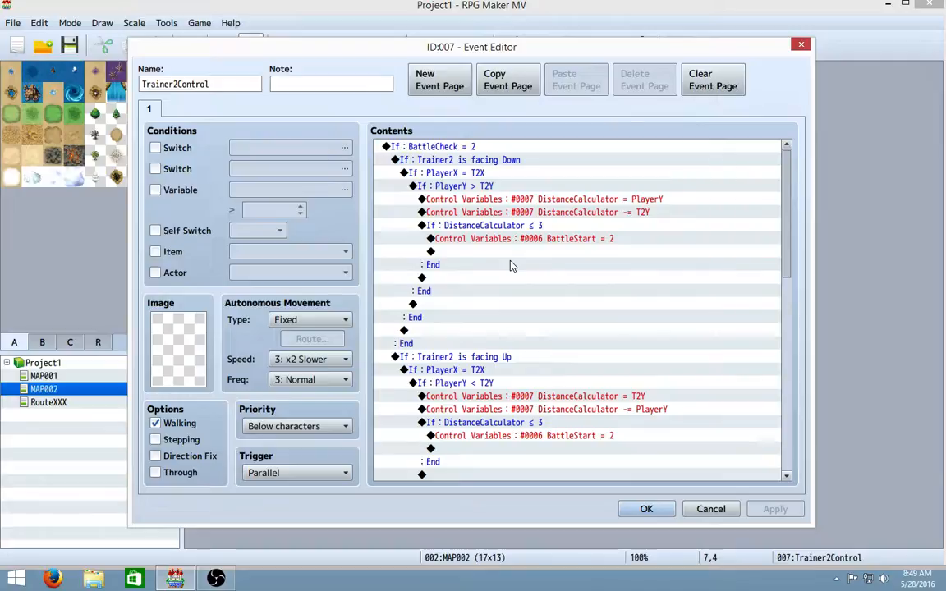
Recheck the facing Up, Left and Right branches of Trainer2Control, and close the event with its changes kept.
scroll(510, 265, down, 3)
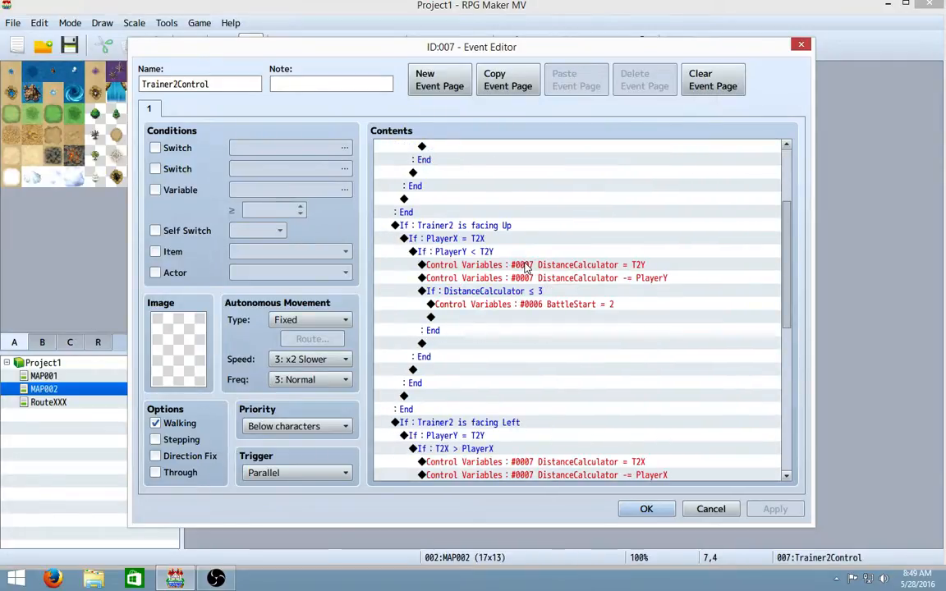
scroll(525, 267, down, 1)
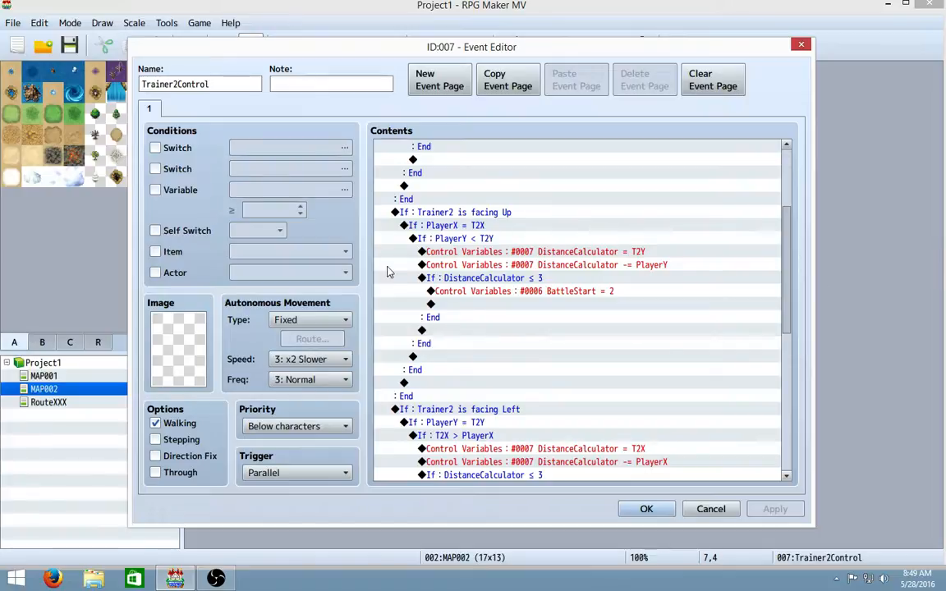
scroll(617, 363, down, 4)
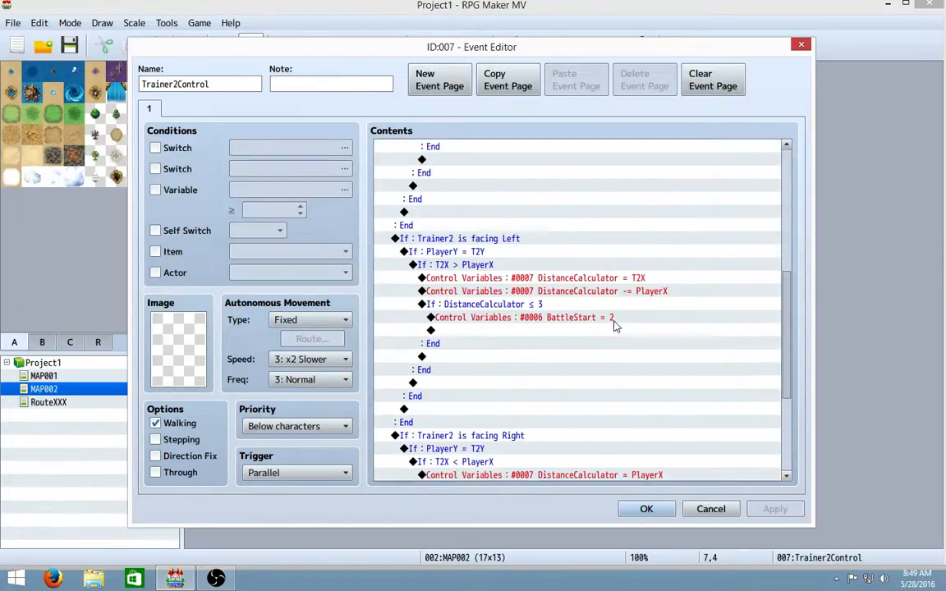
scroll(616, 345, down, 5)
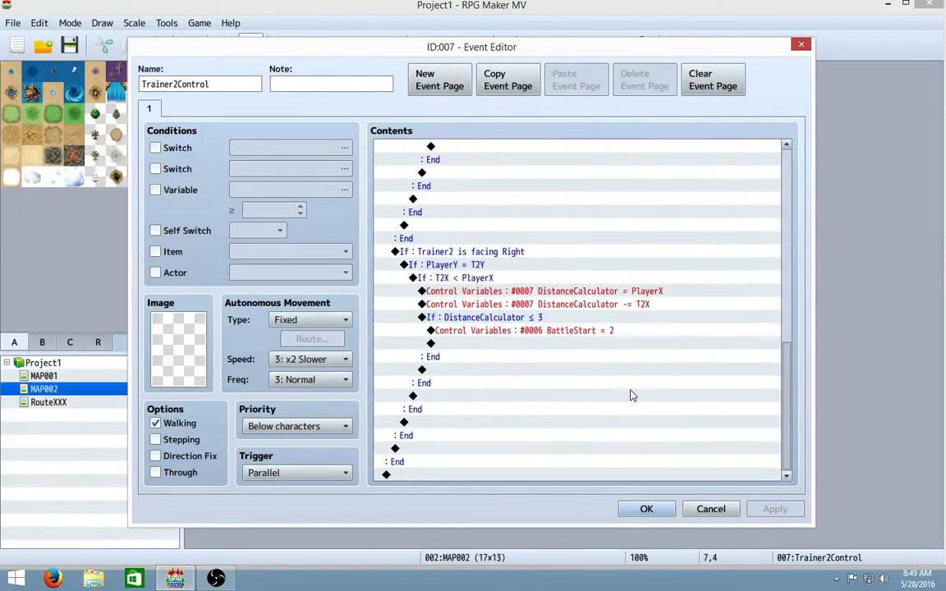
click(537, 265)
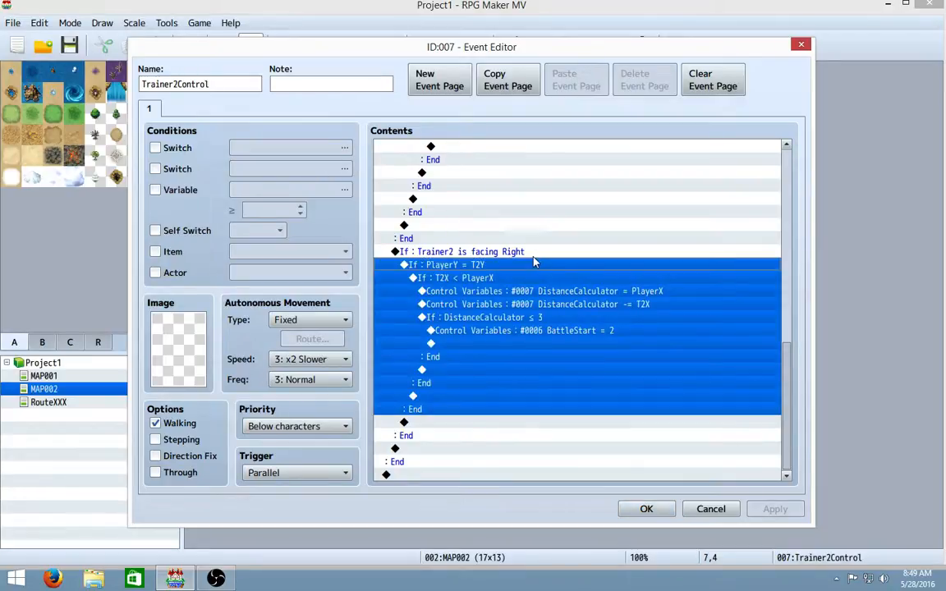
click(532, 251)
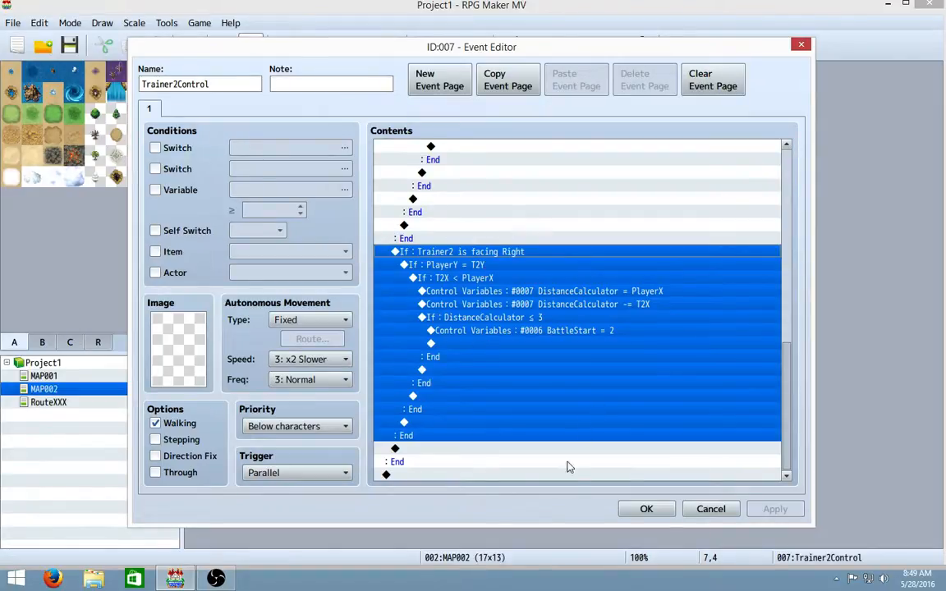
click(646, 509)
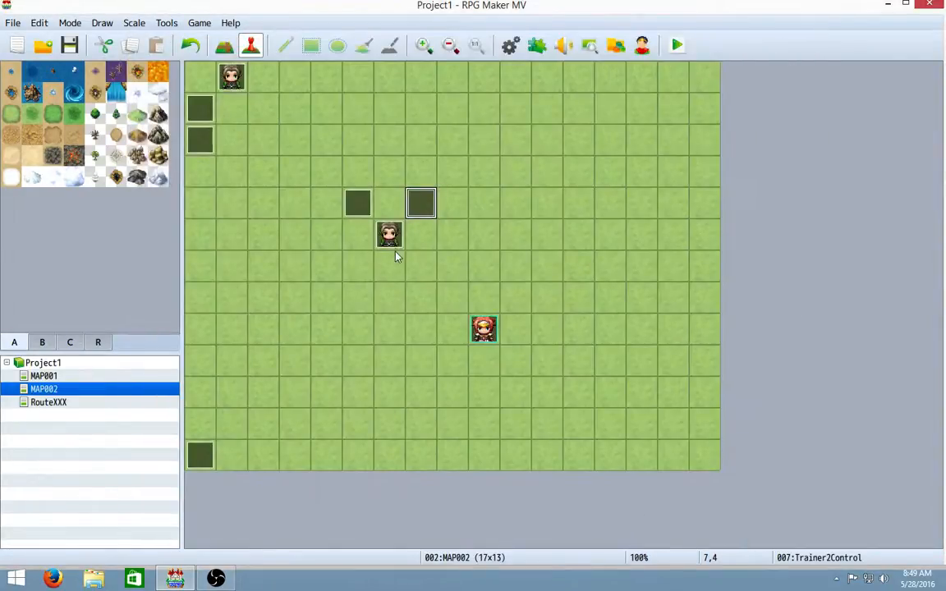
Inspect pages 1 and 2 of the Trainer2 event on the map, and close it.
double_click(390, 237)
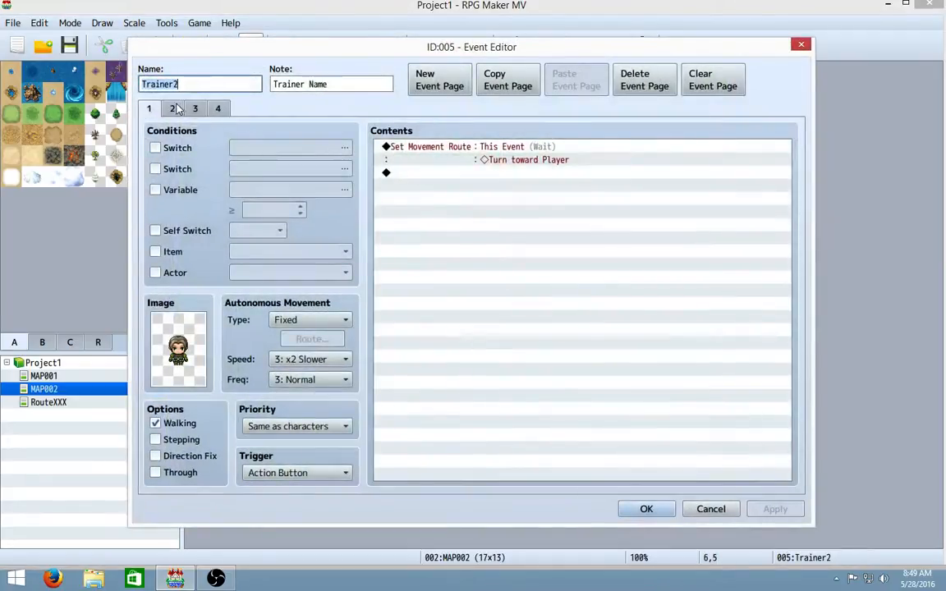
click(175, 109)
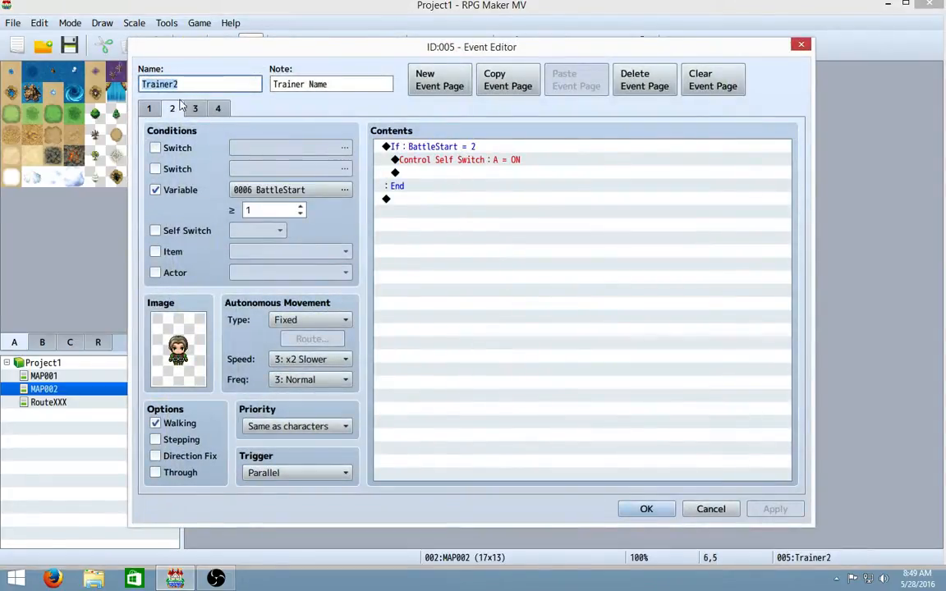
click(145, 108)
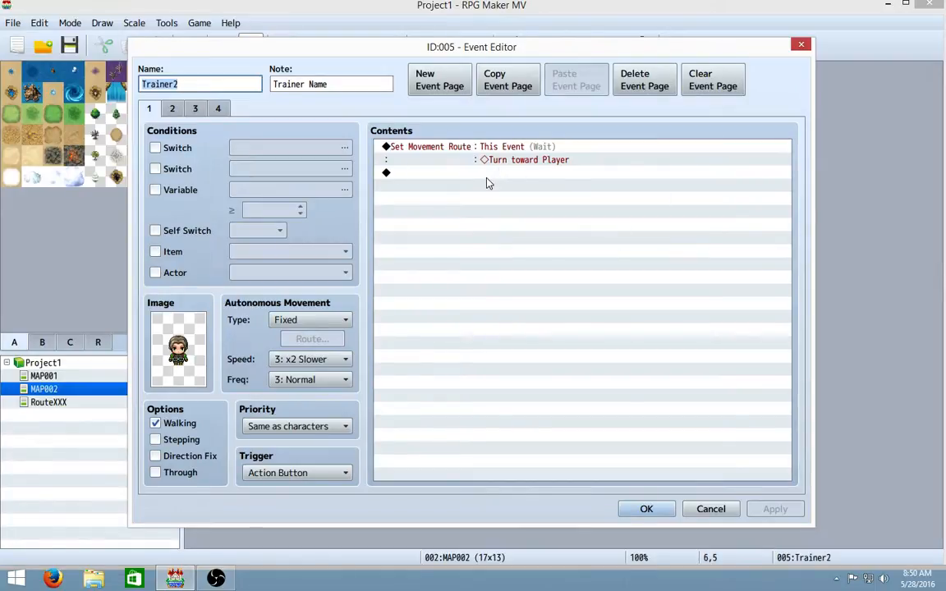
click(646, 509)
click(226, 74)
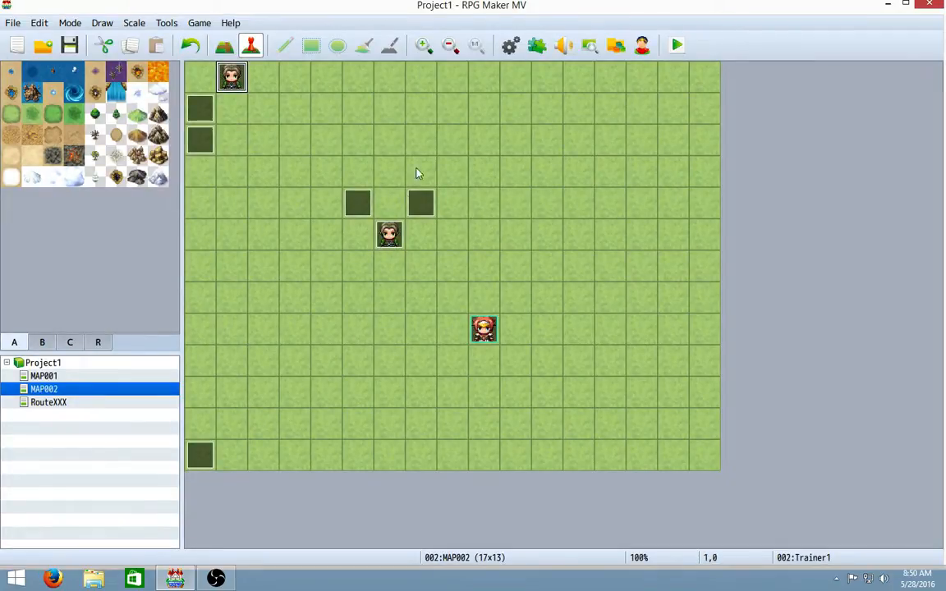
Set the autonomous movement on page 1 of the Trainer2 event to Custom and add Turn at Random to its route.
double_click(392, 237)
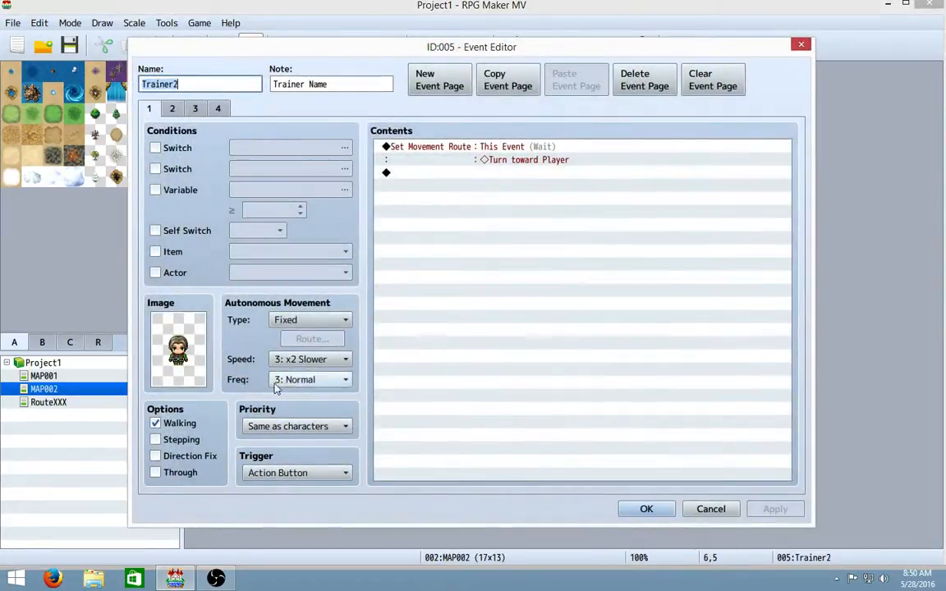
click(329, 319)
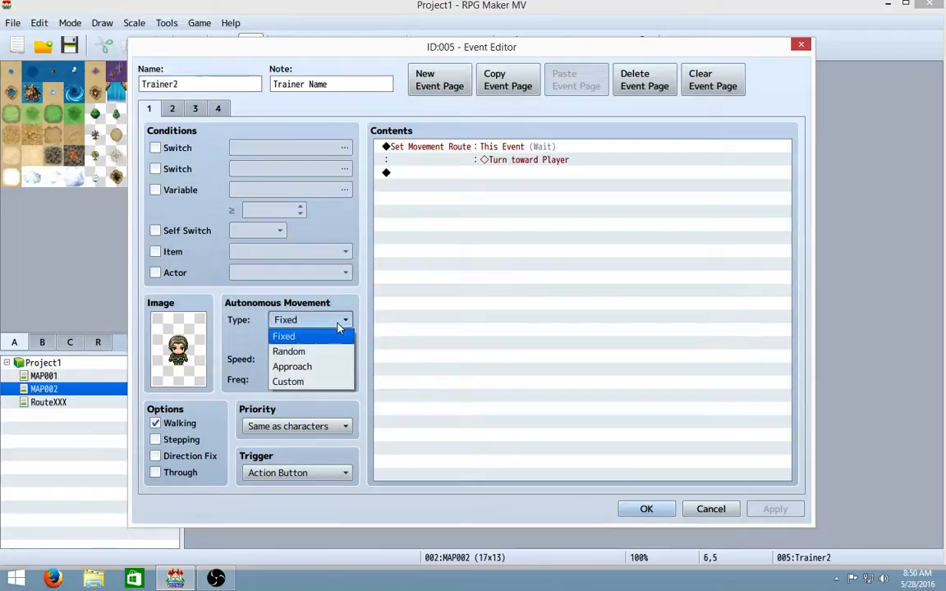
click(306, 381)
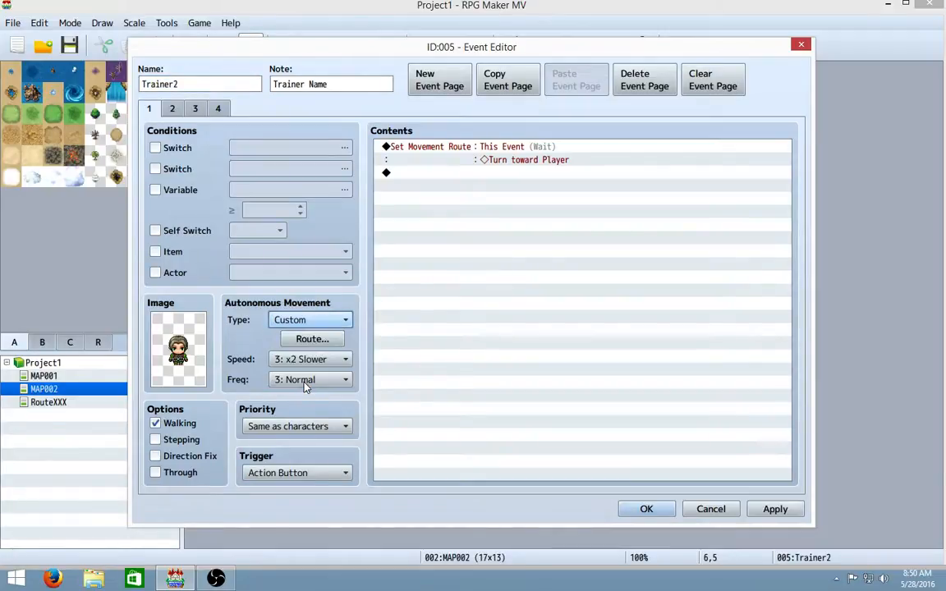
click(320, 339)
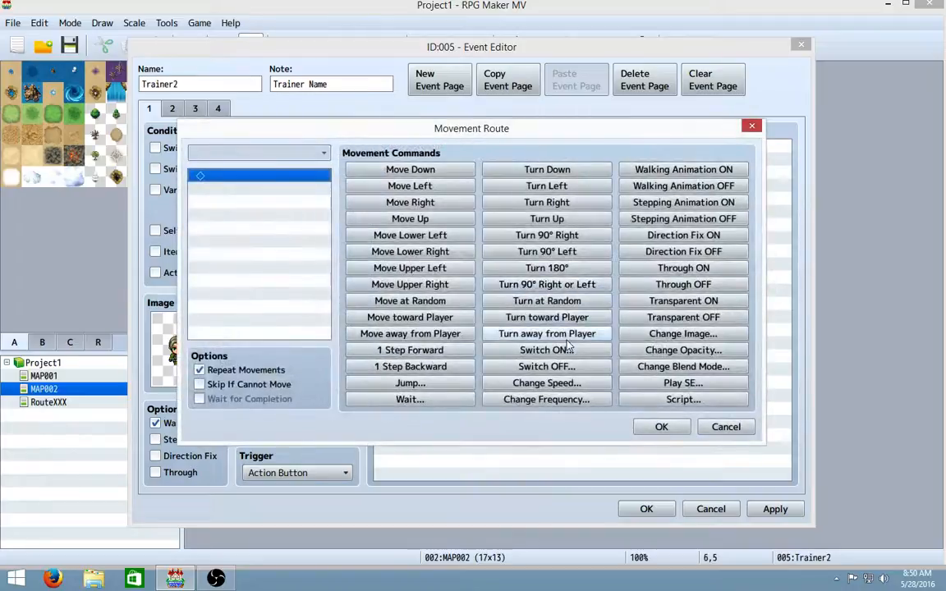
click(571, 301)
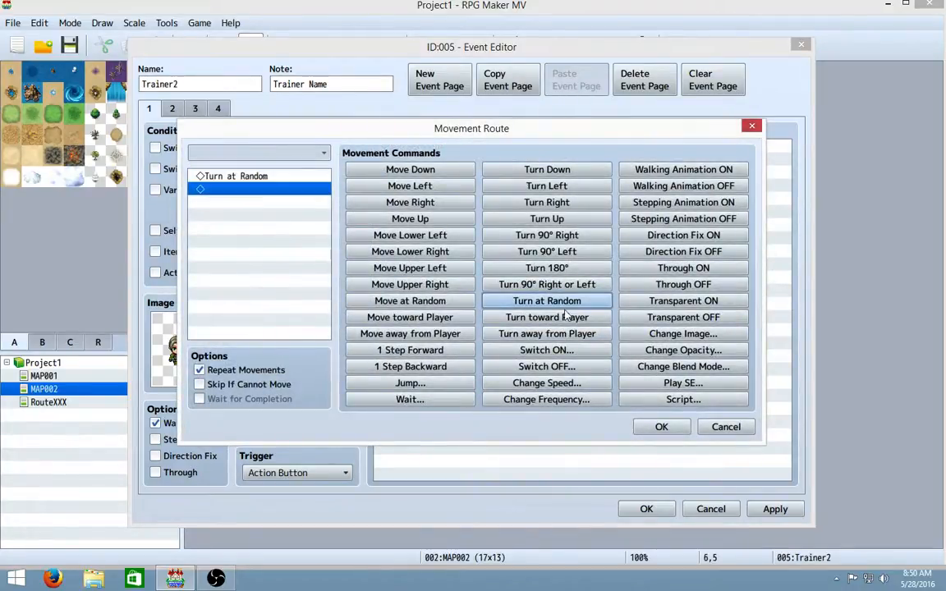
Add a wait of 80 frames to Trainer2's repeating movement route and accept the route.
click(448, 400)
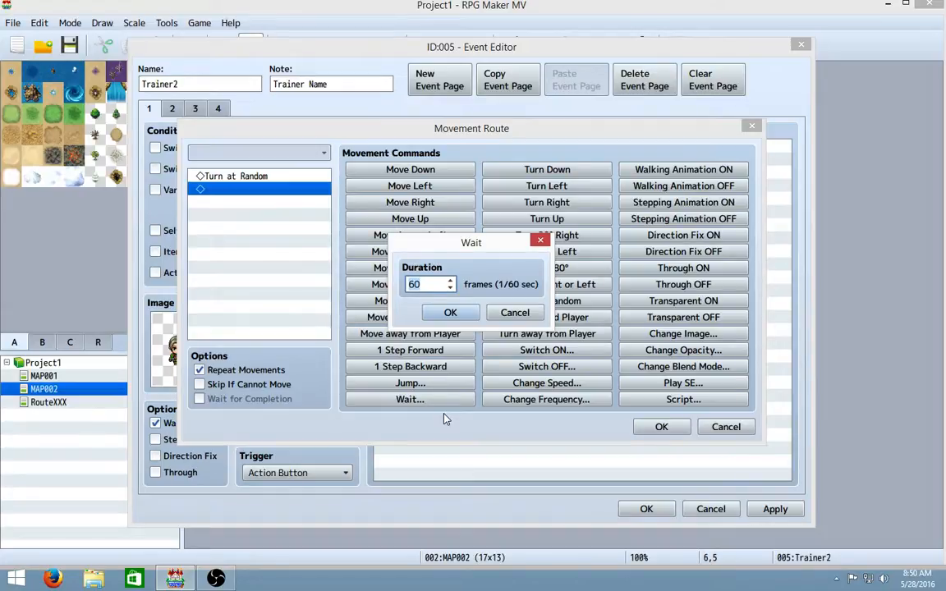
text(80)
click(449, 312)
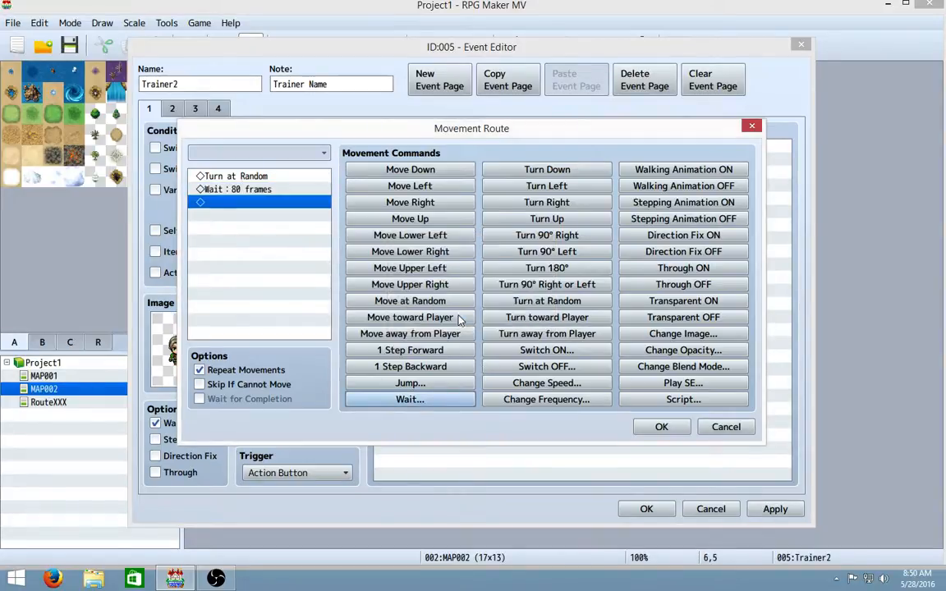
click(662, 427)
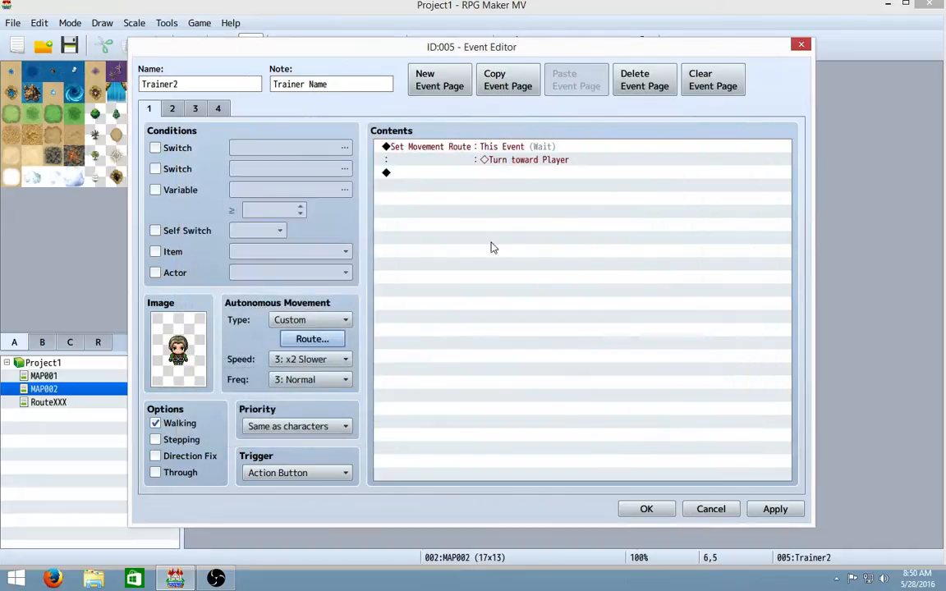
Copy the Turn at Random and 80-frame Wait commands from the movement route on page 1 of Trainer2.
click(311, 339)
click(263, 177)
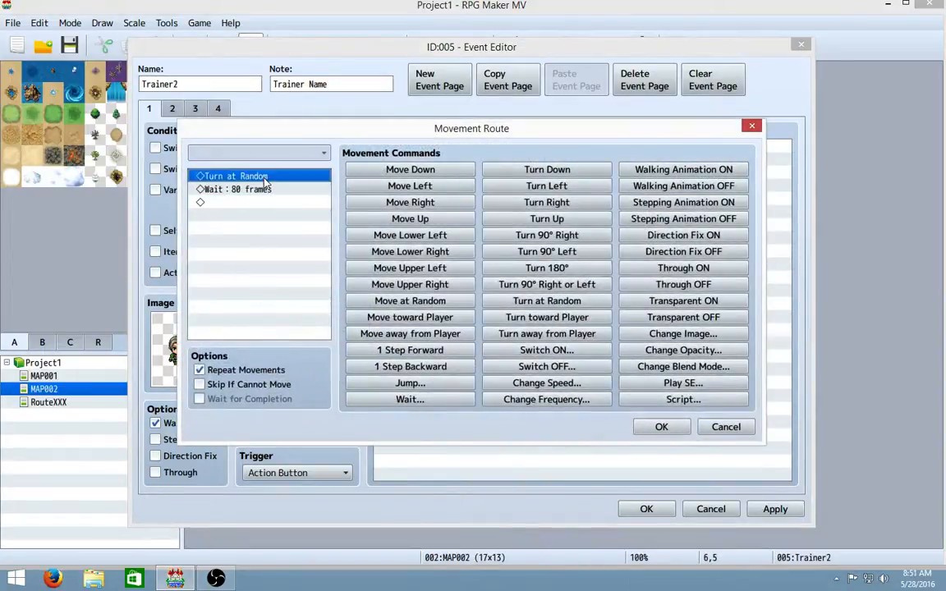
shift+click(304, 194)
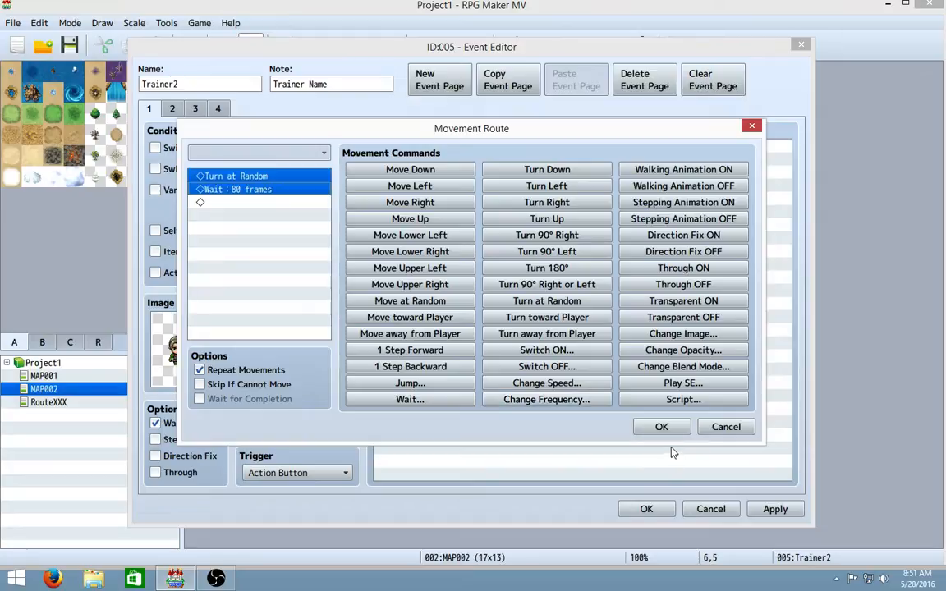
click(661, 427)
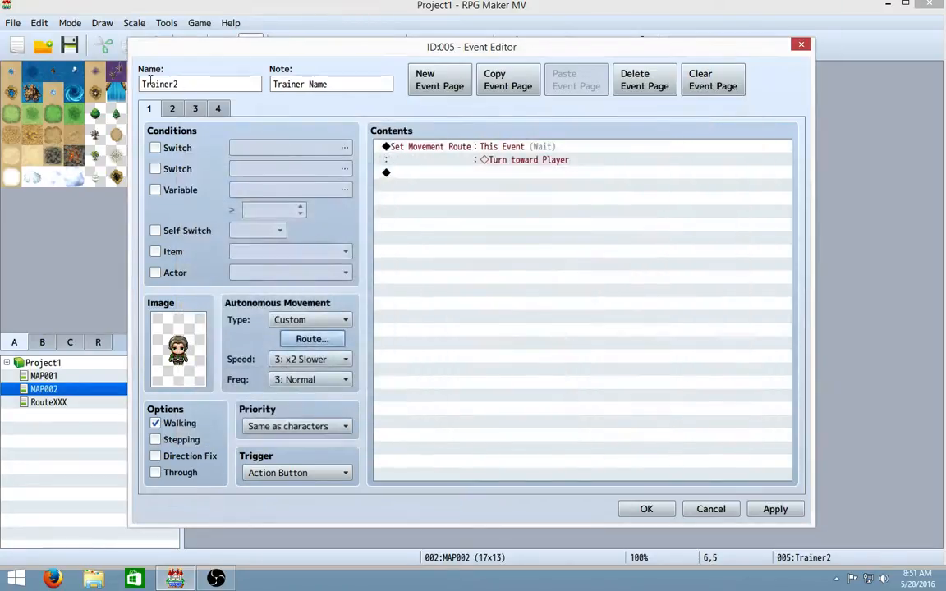
Set autonomous movement on page 4 of Trainer2 to Custom, paste the copied turn-and-wait commands into its route, and close the event with its changes kept.
click(218, 109)
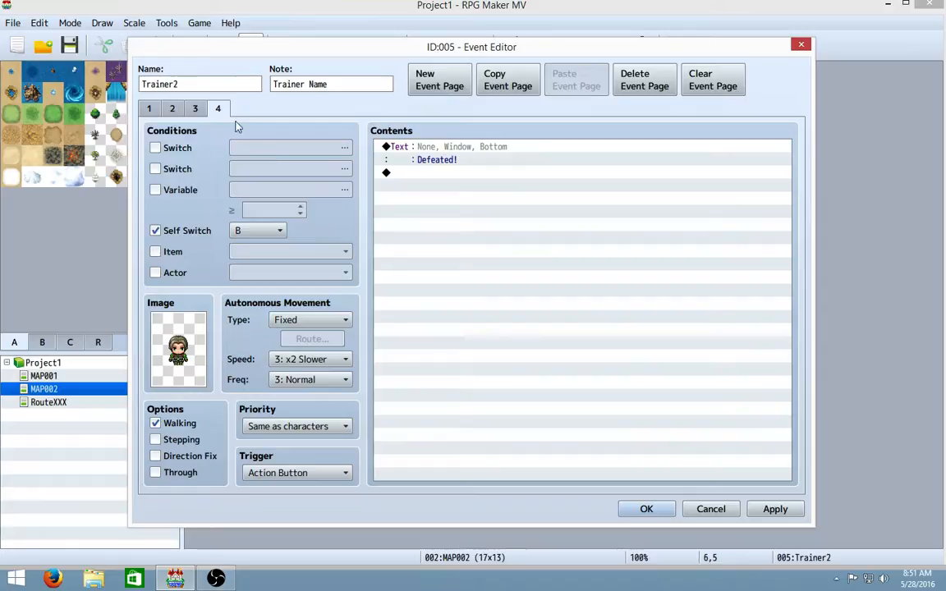
click(317, 320)
click(321, 382)
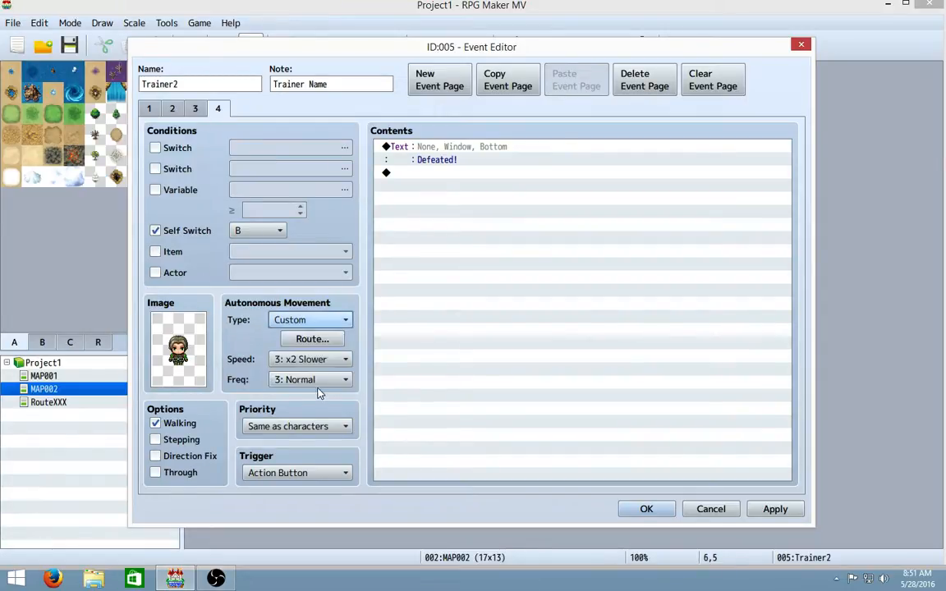
click(312, 339)
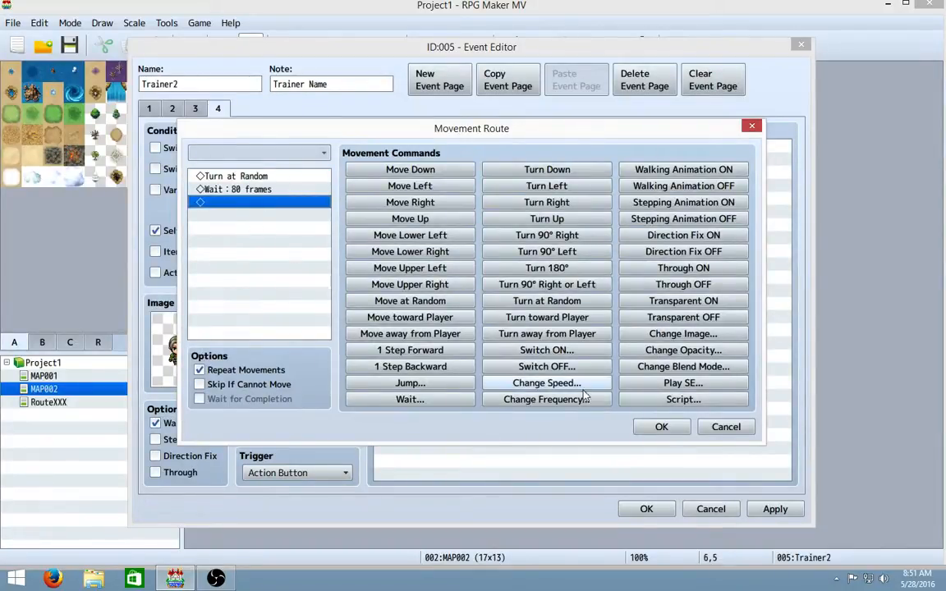
click(661, 427)
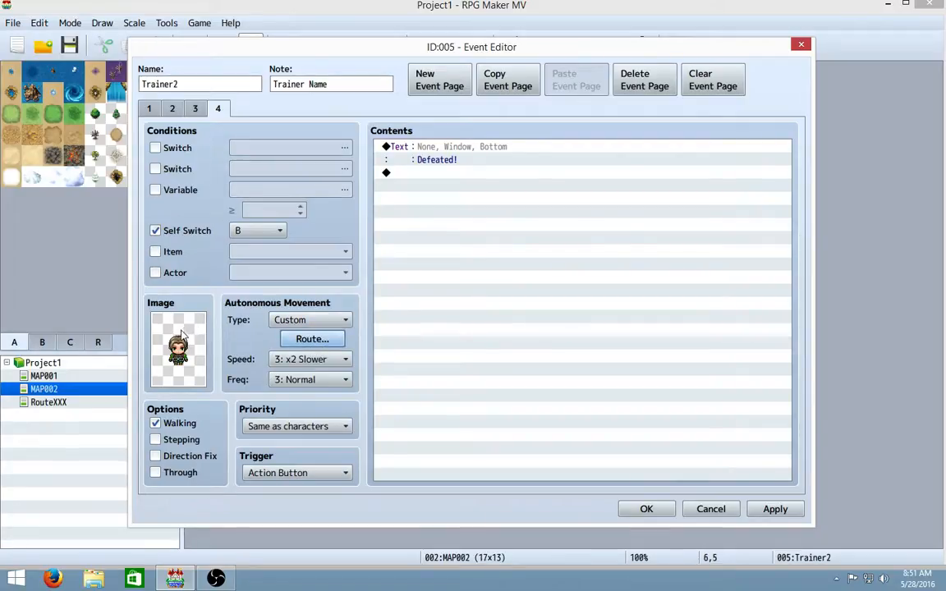
click(775, 510)
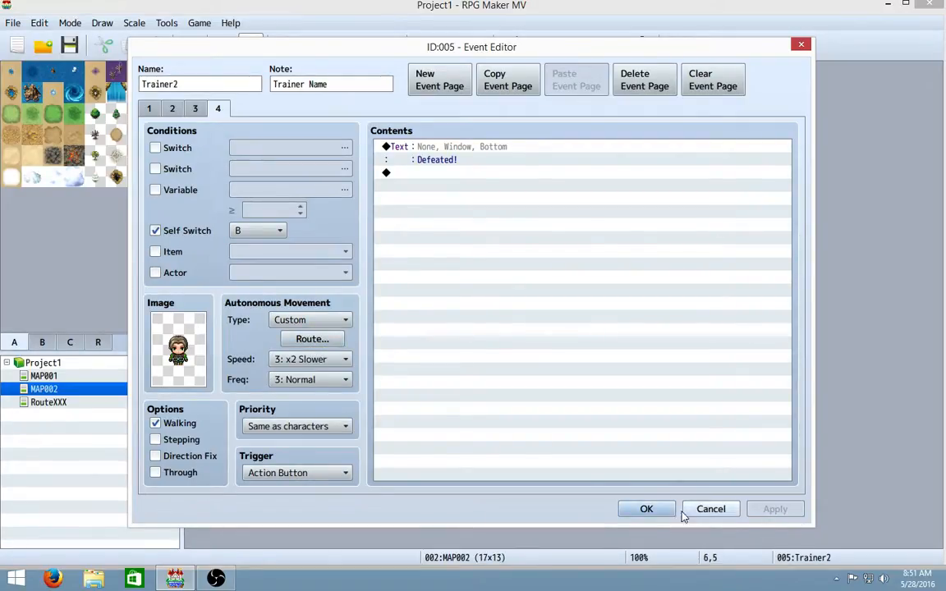
click(651, 510)
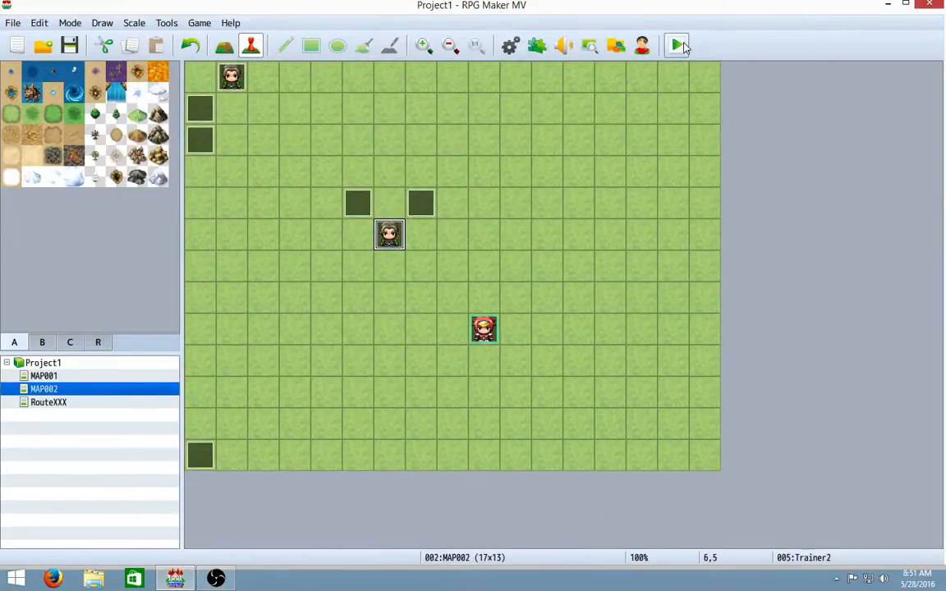
Start a playtest with a new game, trigger Trainer2's battle from the tiles below it, and dismiss the battle message.
click(390, 322)
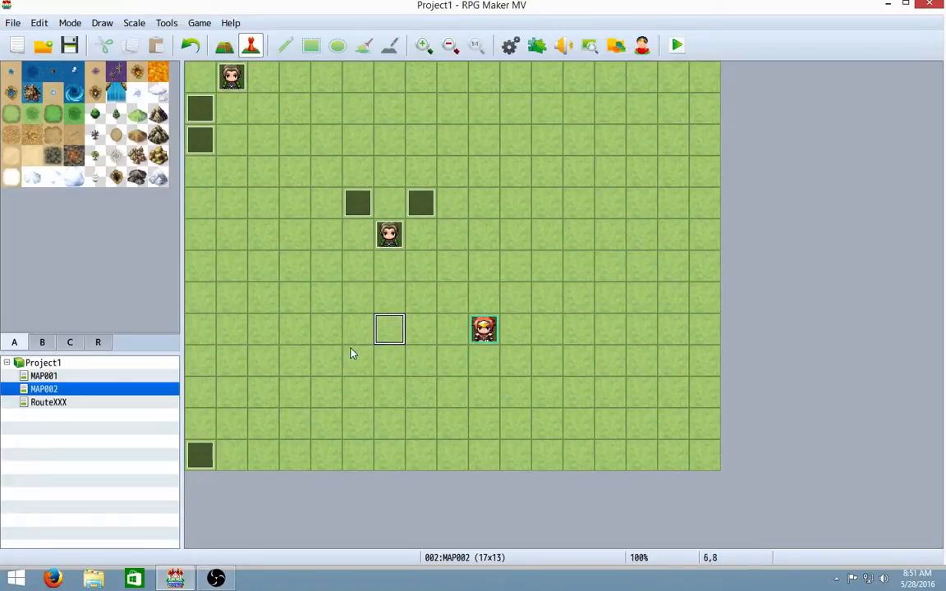
click(676, 46)
click(433, 321)
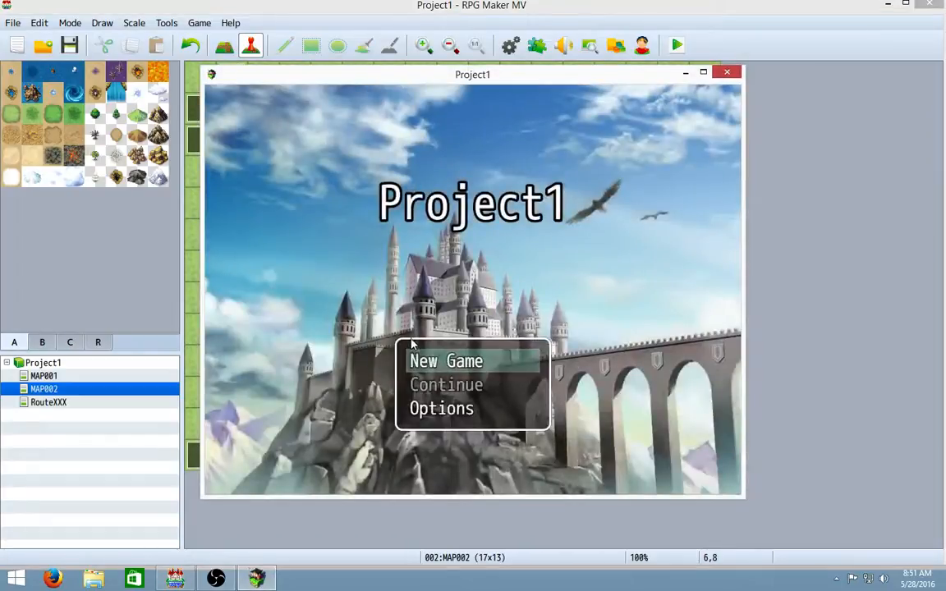
click(413, 347)
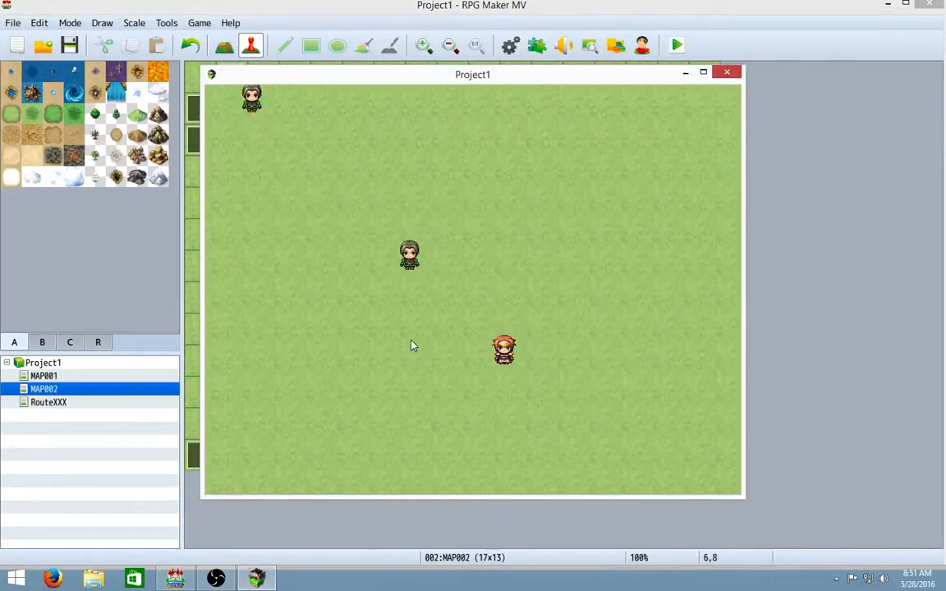
click(413, 346)
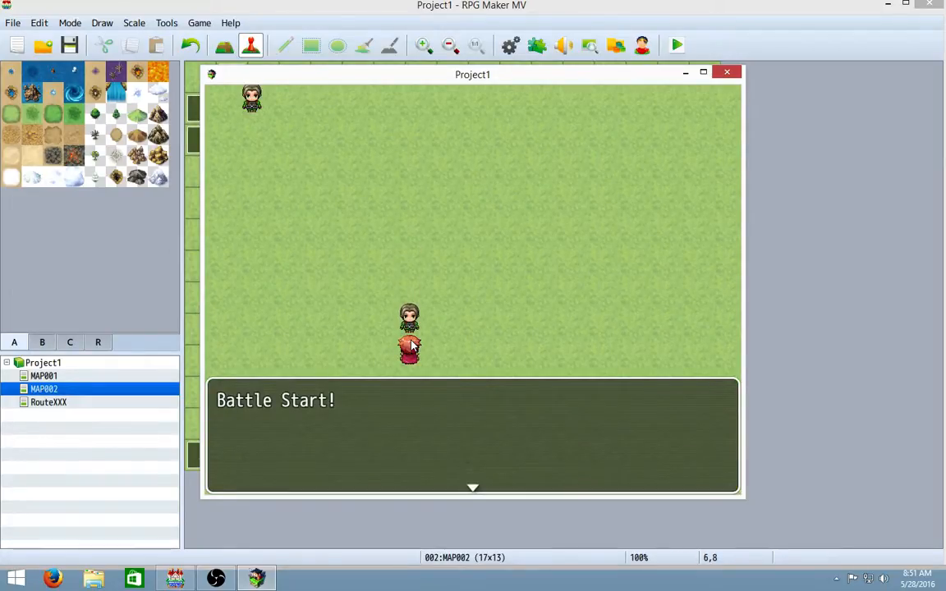
key(Return)
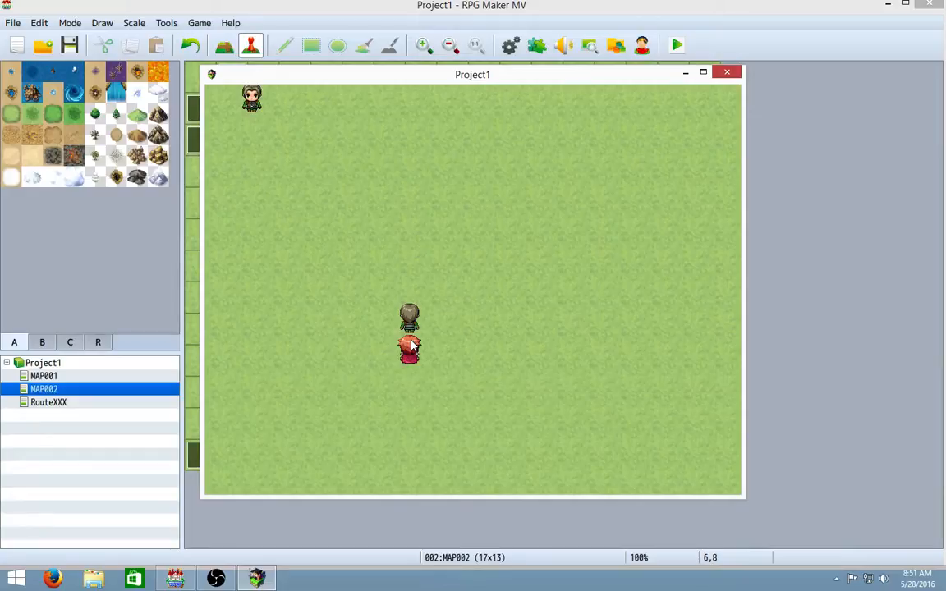
End the current test game and return to the title screen.
key(Escape)
key(Down)
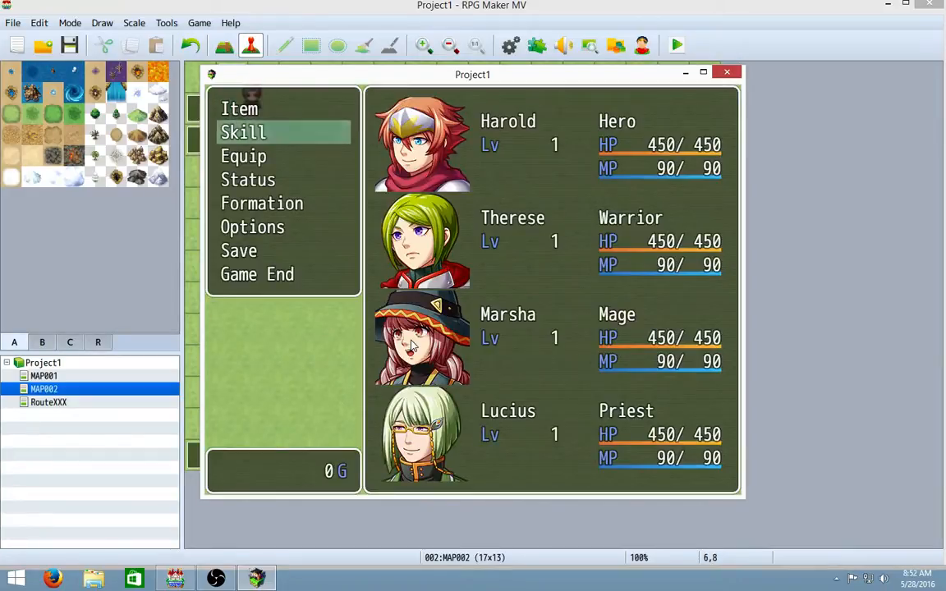
key(Down)
key(Down)
key(Down)
key(Down)
key(Down)
key(Down)
key(Return)
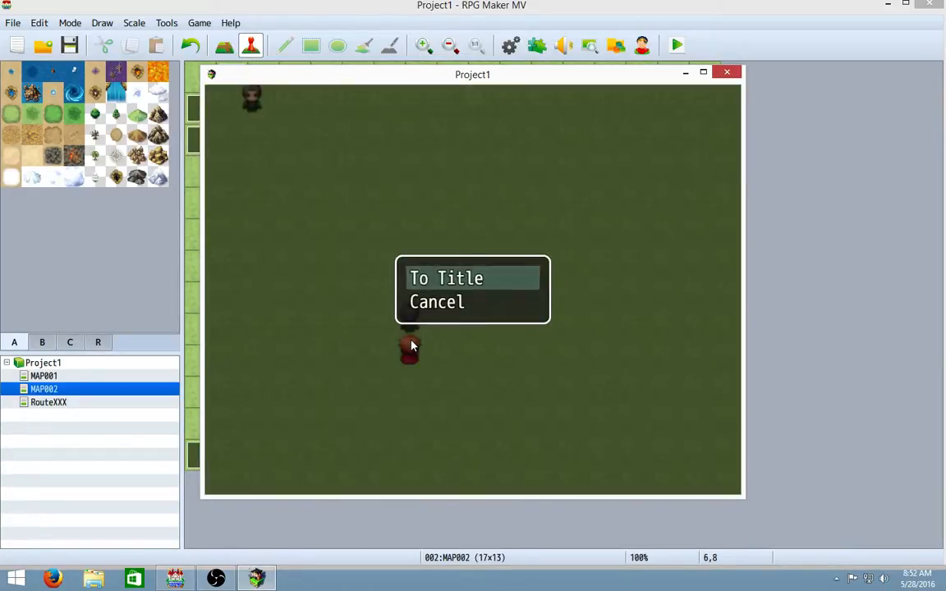
key(Return)
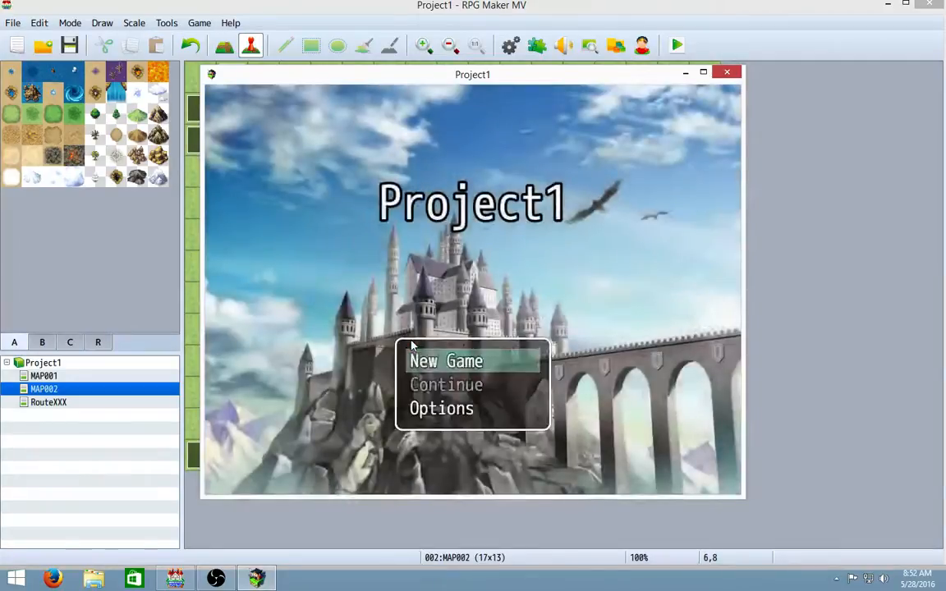
Start a new game, trigger Trainer2's battle from its east side, and return to the title screen.
key(Return)
key(Up)
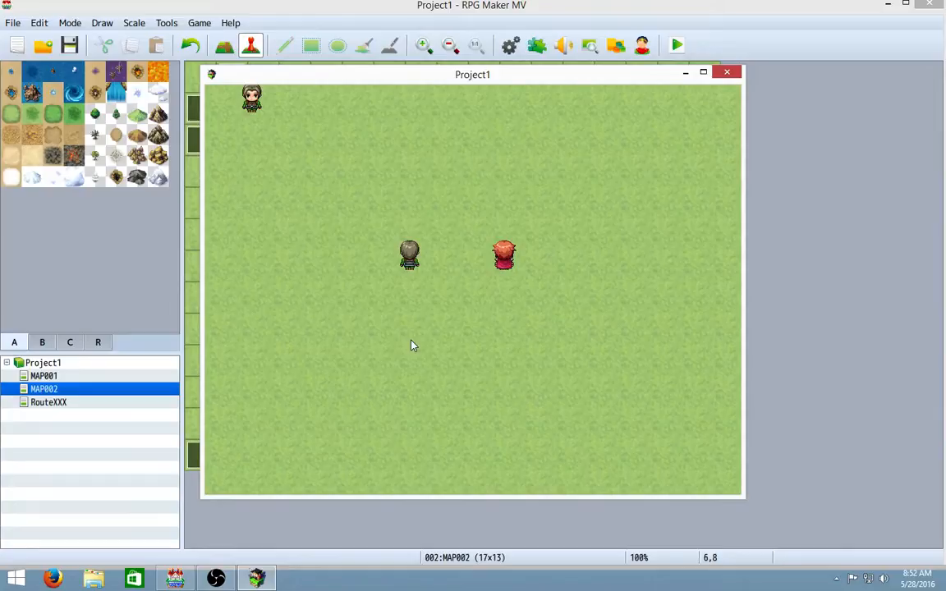
key(Return)
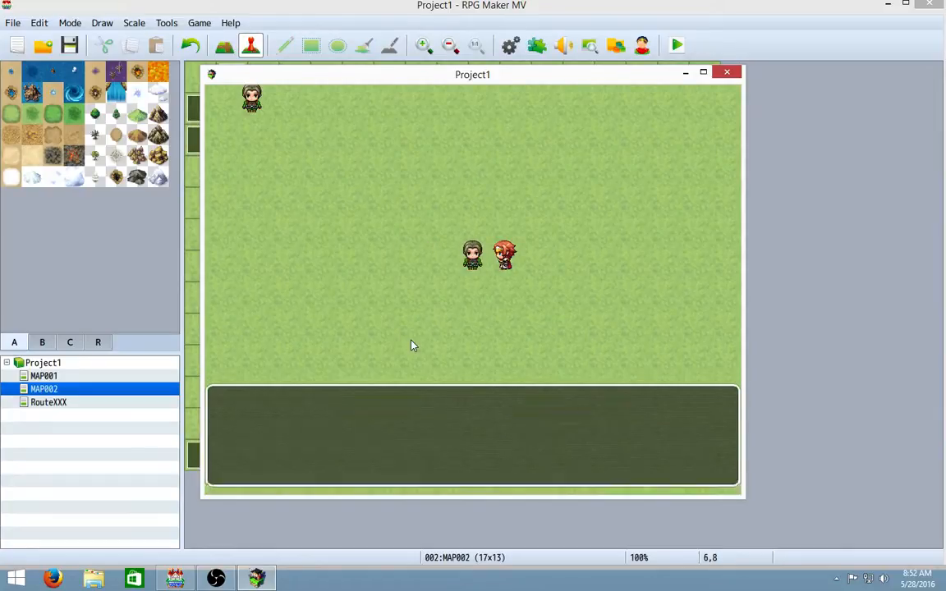
key(Escape)
key(Up)
key(Return)
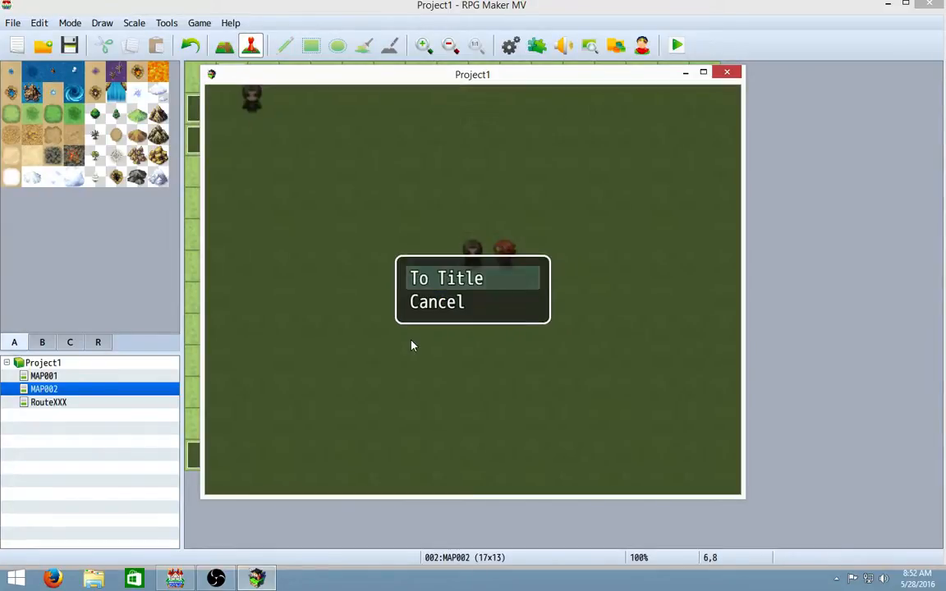
key(Return)
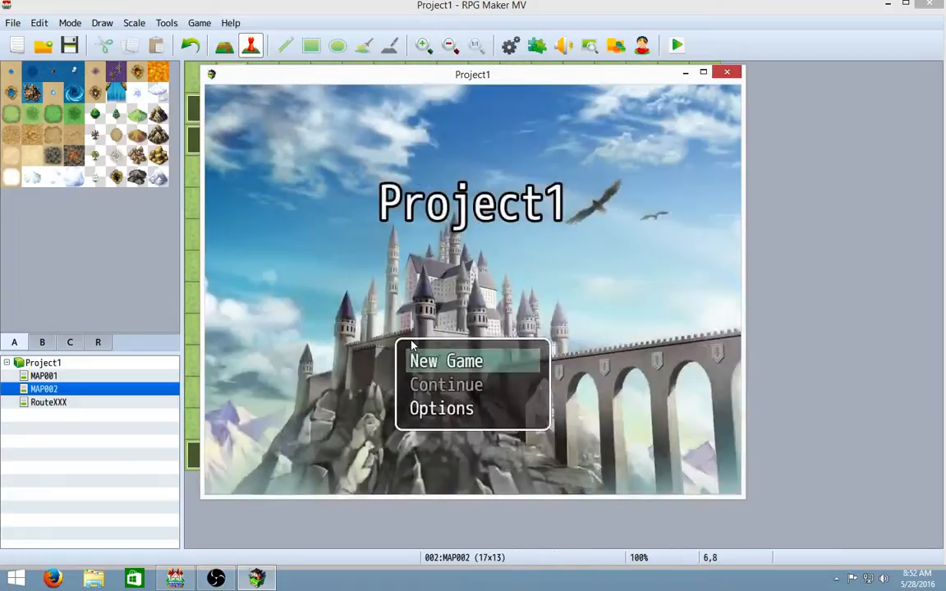
Repeat the east-side test of Trainer2's battle in another new game, and end that game to the title screen.
key(Return)
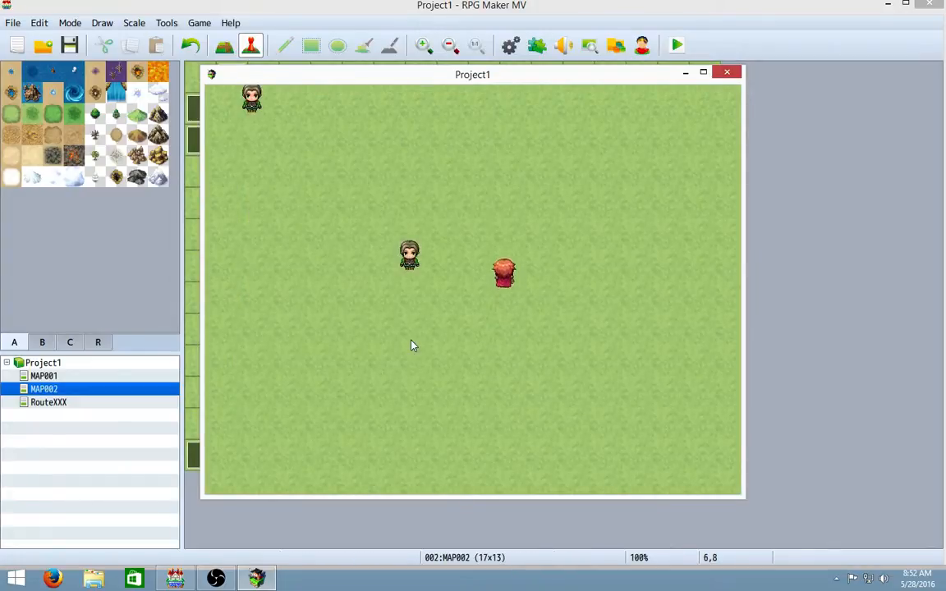
key(Right)
key(Right)
key(Return)
key(Return)
key(Escape)
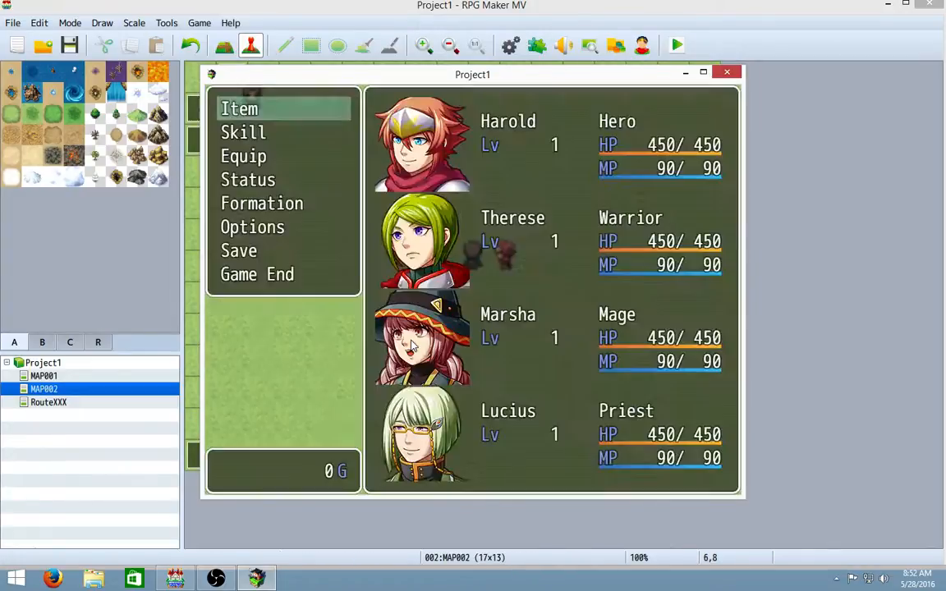
key(Up)
key(Return)
key(Return)
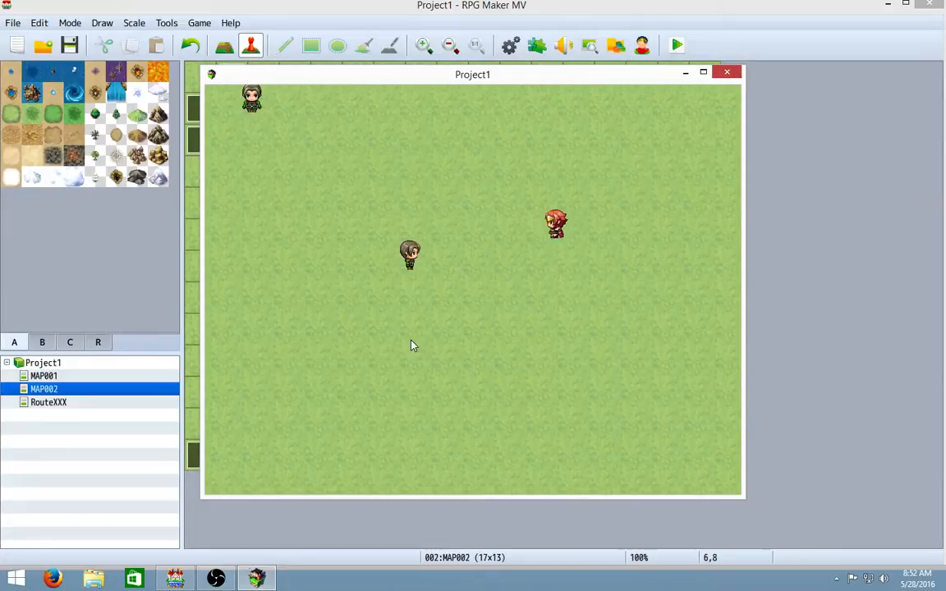
Test Trainer2's battle trigger from the tiles above it, dismiss the message, and end the game to the title screen.
key(Up)
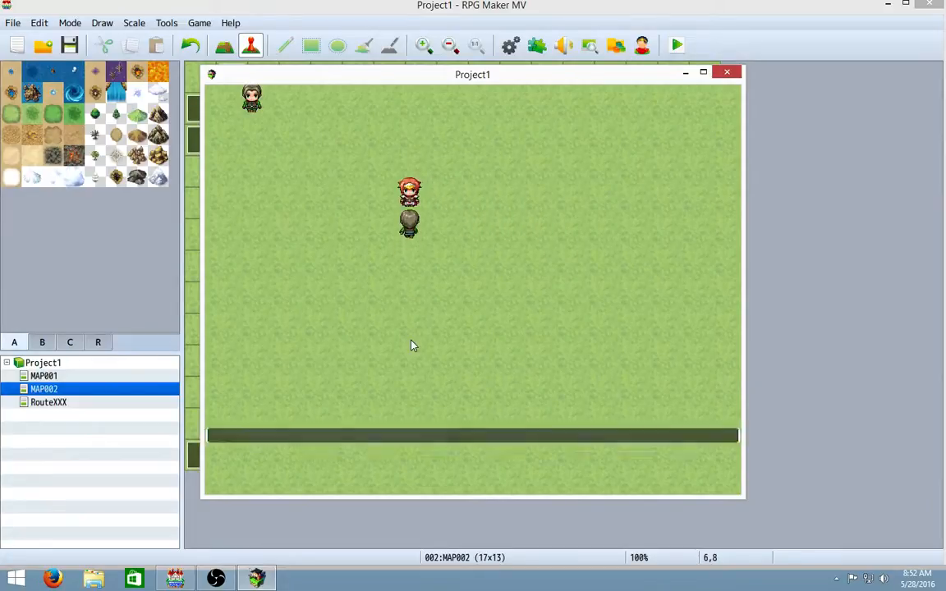
key(Return)
key(Escape)
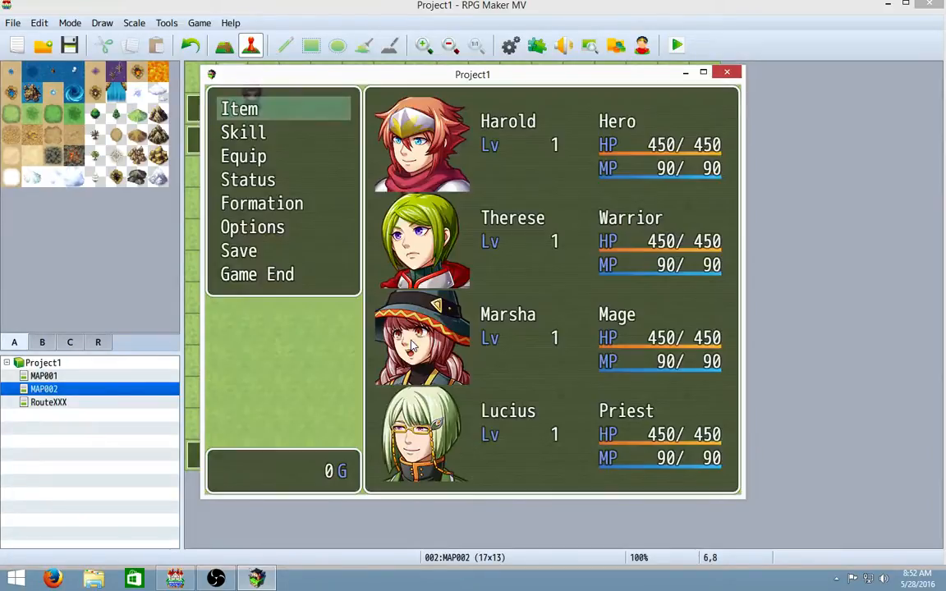
key(Up)
key(Return)
key(Return)
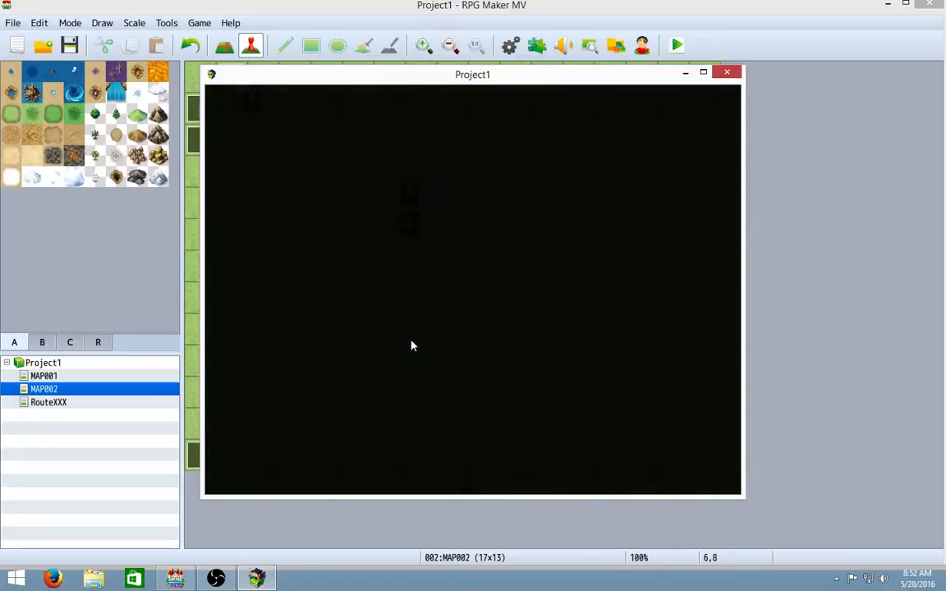
Start a new game, walk the hero around to Trainer2's west side, trigger its battle, and dismiss the message.
key(Return)
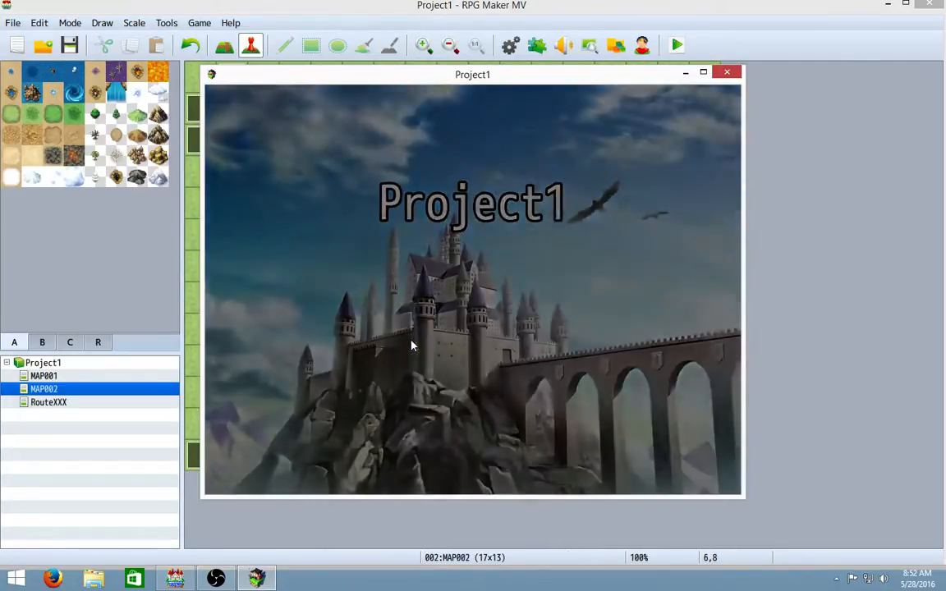
key(Left)
key(Left)
key(Down)
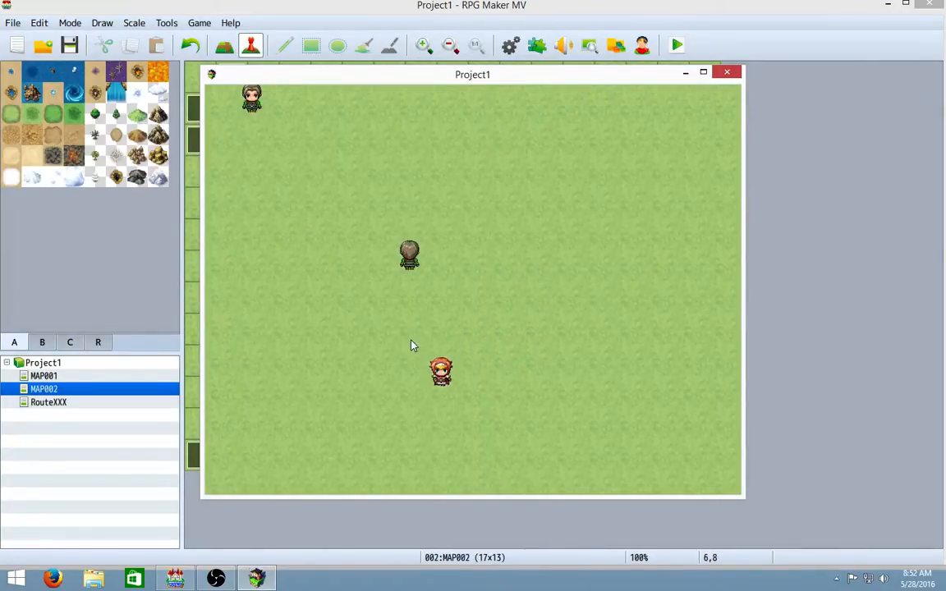
key(Left)
key(Left)
key(Left)
key(Up)
key(Up)
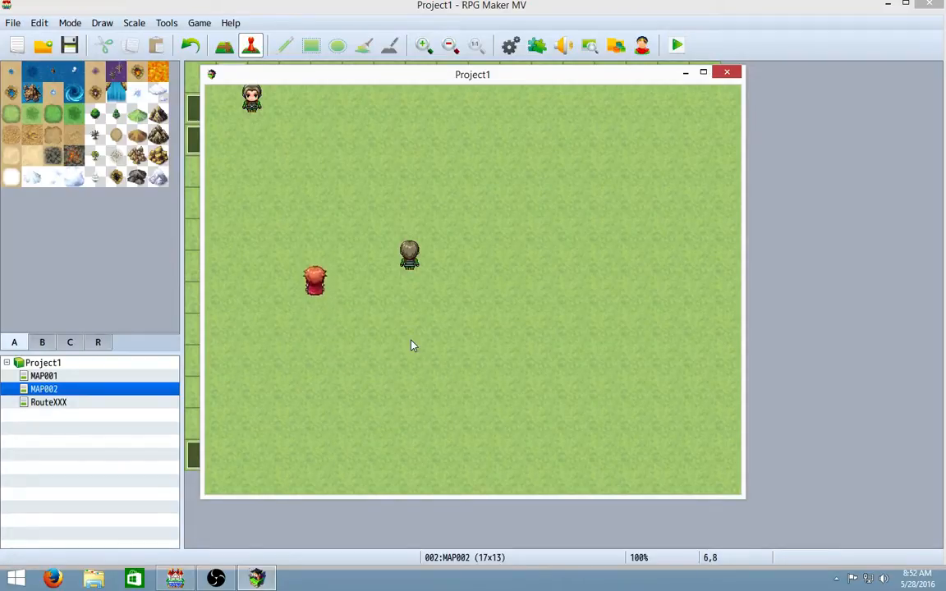
key(Up)
key(Down)
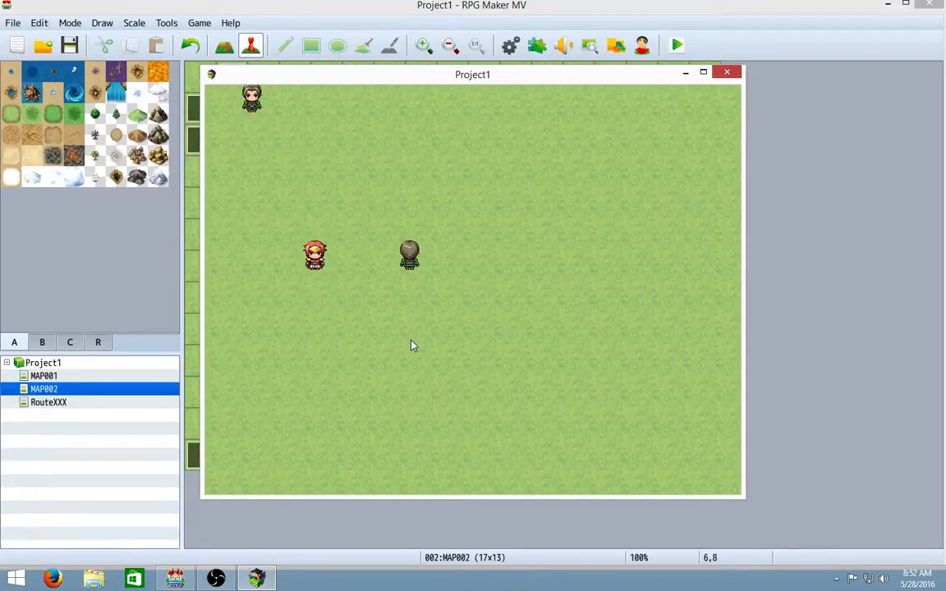
key(Return)
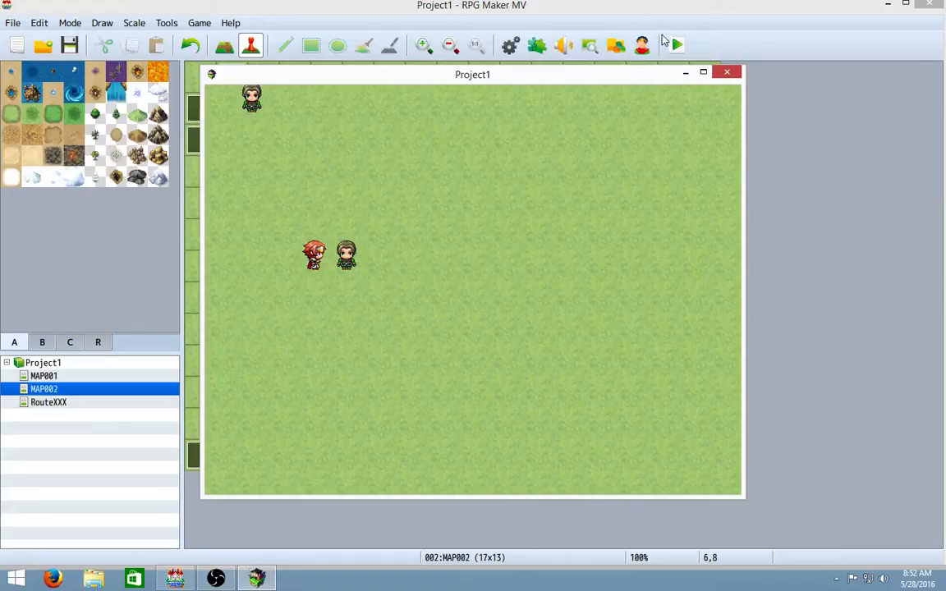
Walk the hero into the line of sight below the first trainer, trigger its battle, and dismiss the message.
key(Up)
key(Up)
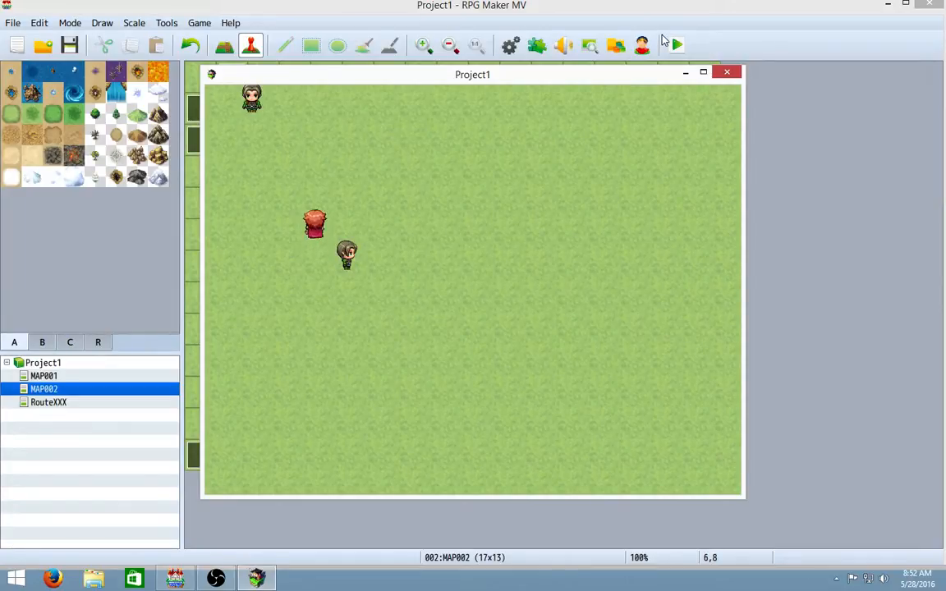
key(Left)
key(Left)
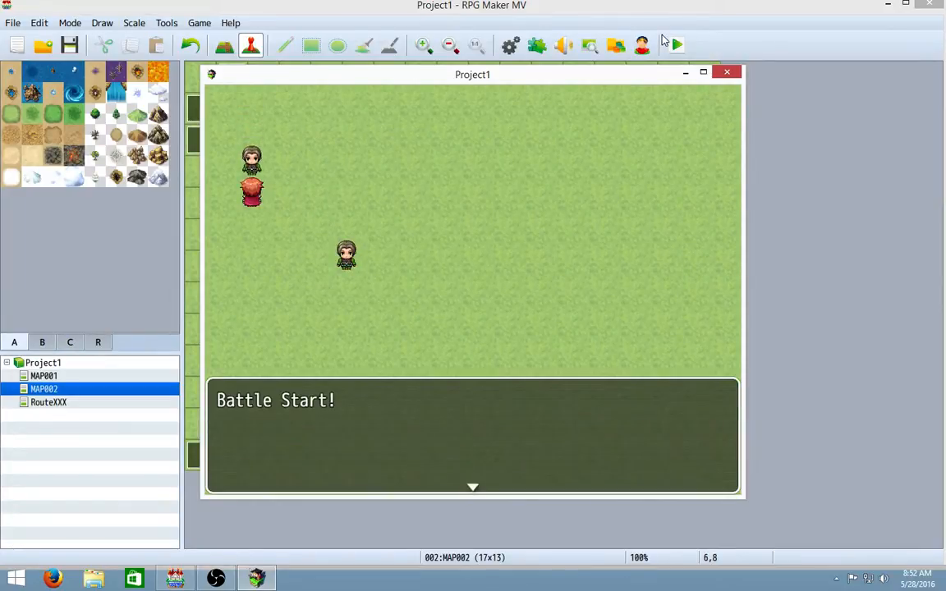
key(Return)
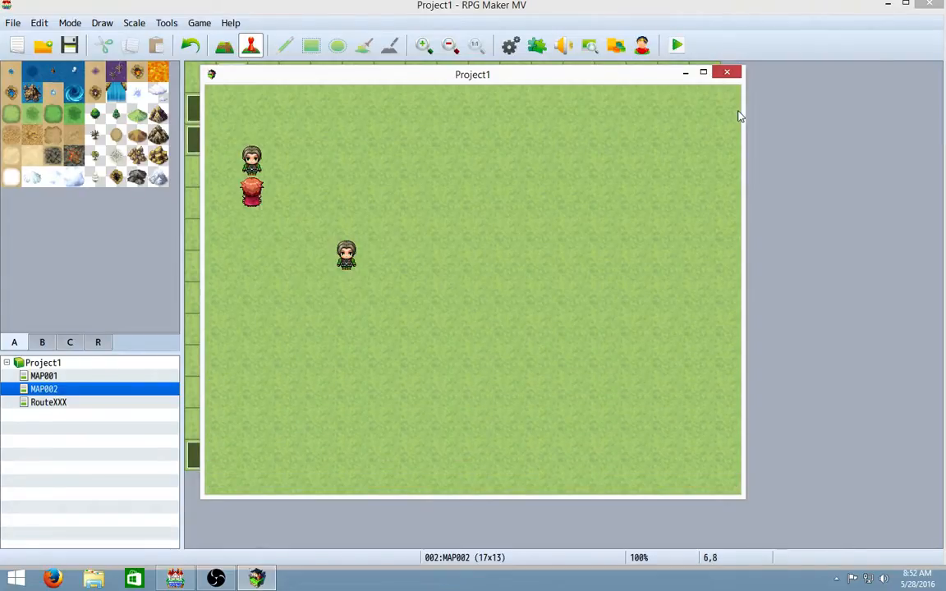
Close the playtest and check the Trainer2DirCheck, Trainer2Control and Trainer2 events on MAP002 by selecting each one.
click(727, 72)
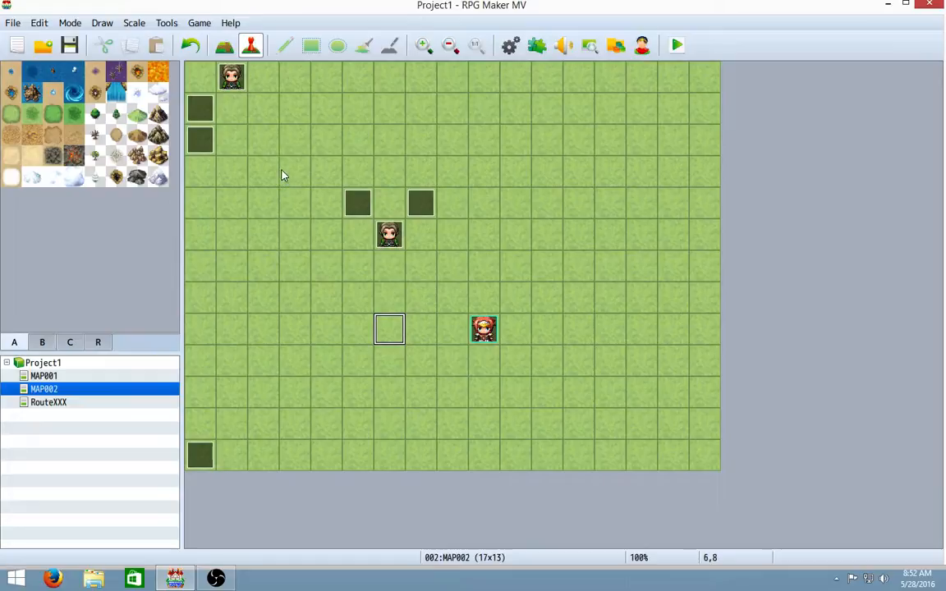
click(366, 204)
click(424, 205)
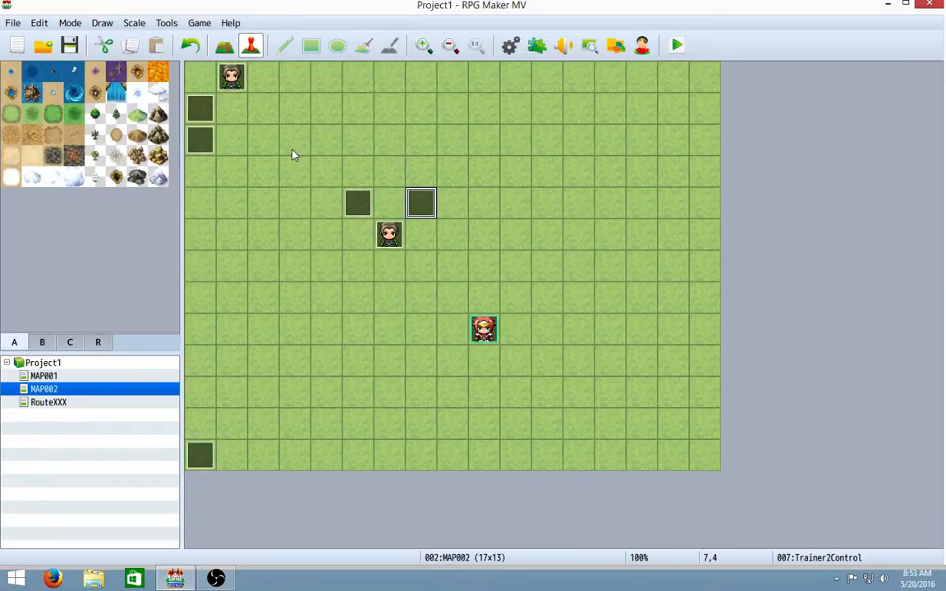
click(357, 204)
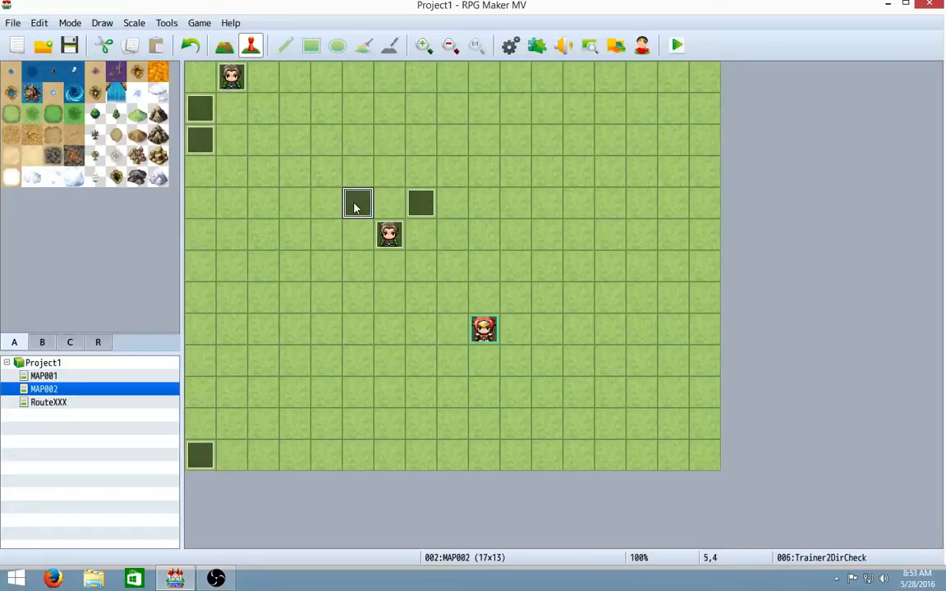
click(420, 214)
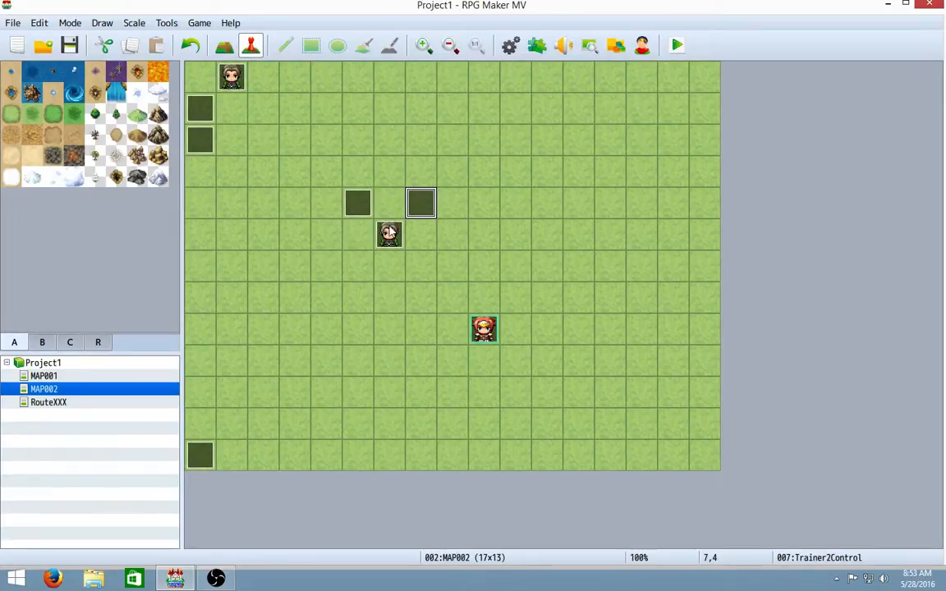
click(389, 235)
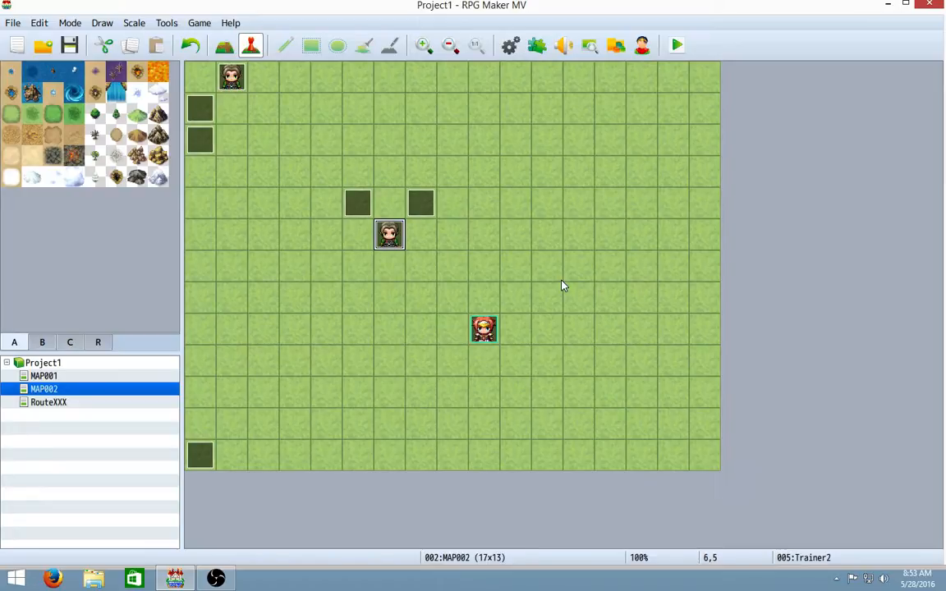
Review the custom autonomous movement route on Trainer2's first event page, and return to the map.
double_click(378, 247)
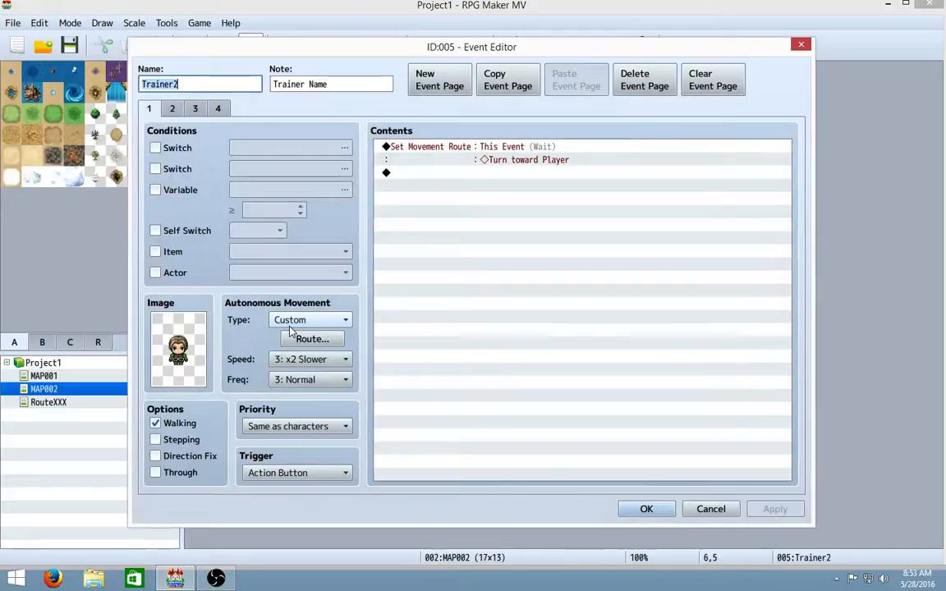
click(324, 338)
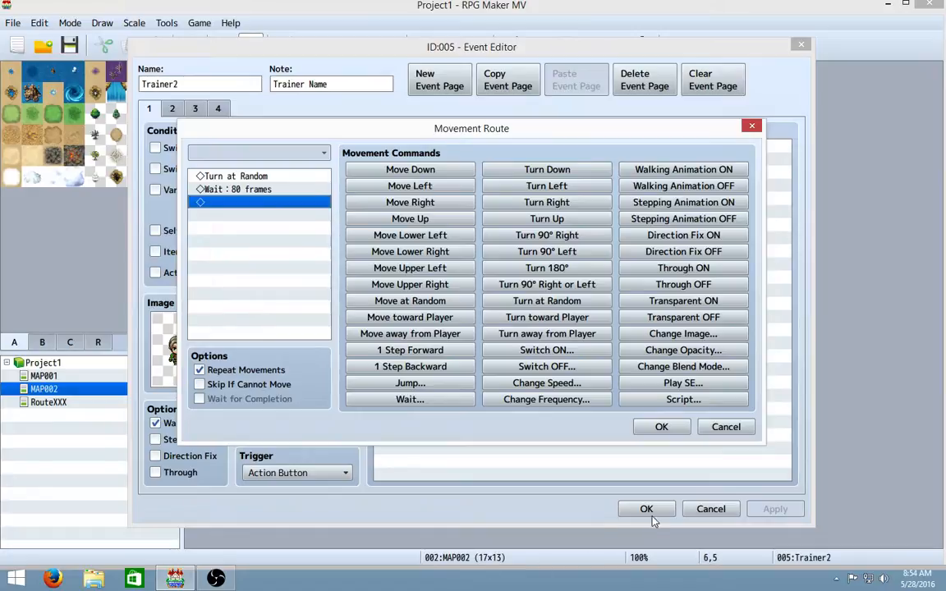
click(662, 428)
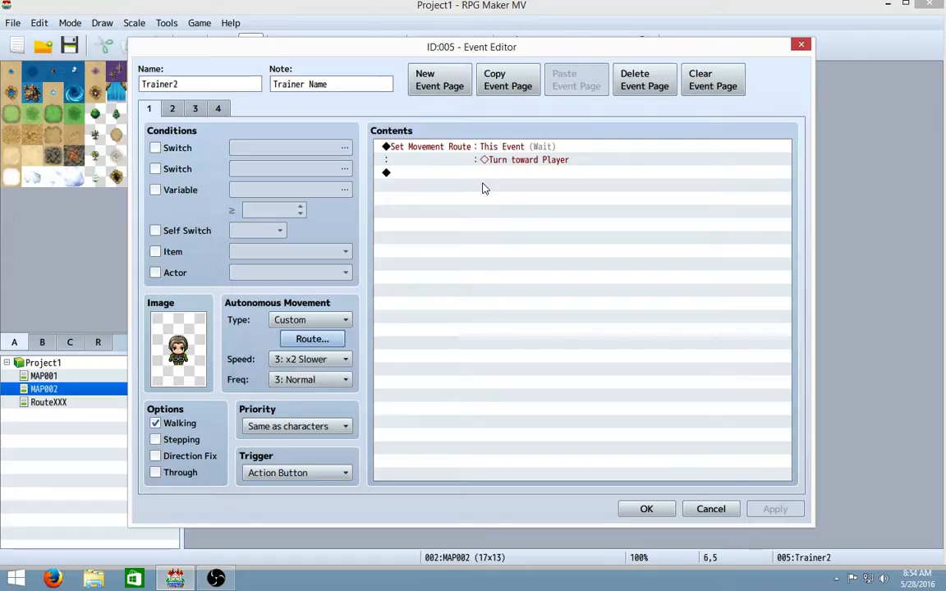
click(650, 507)
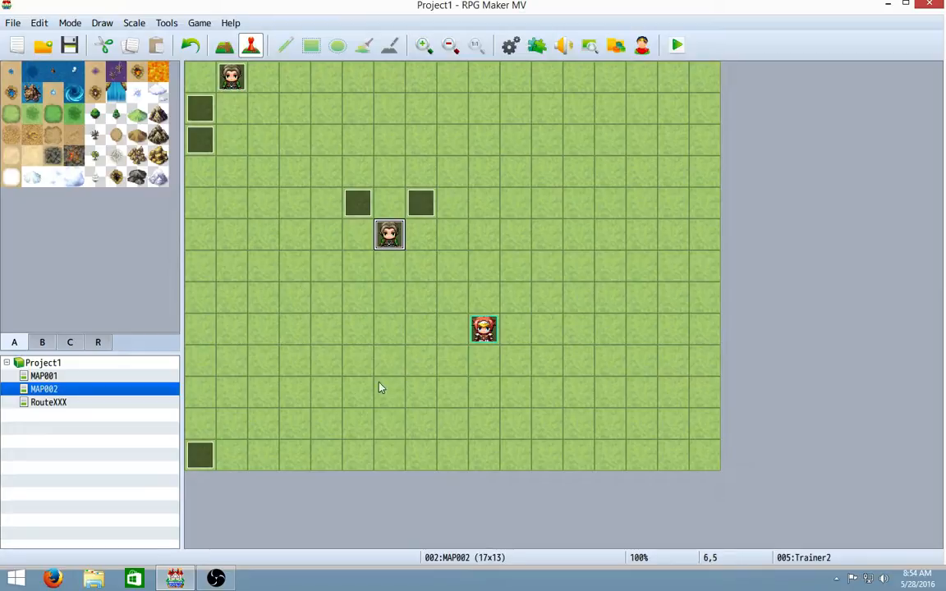
mouse_move(225, 580)
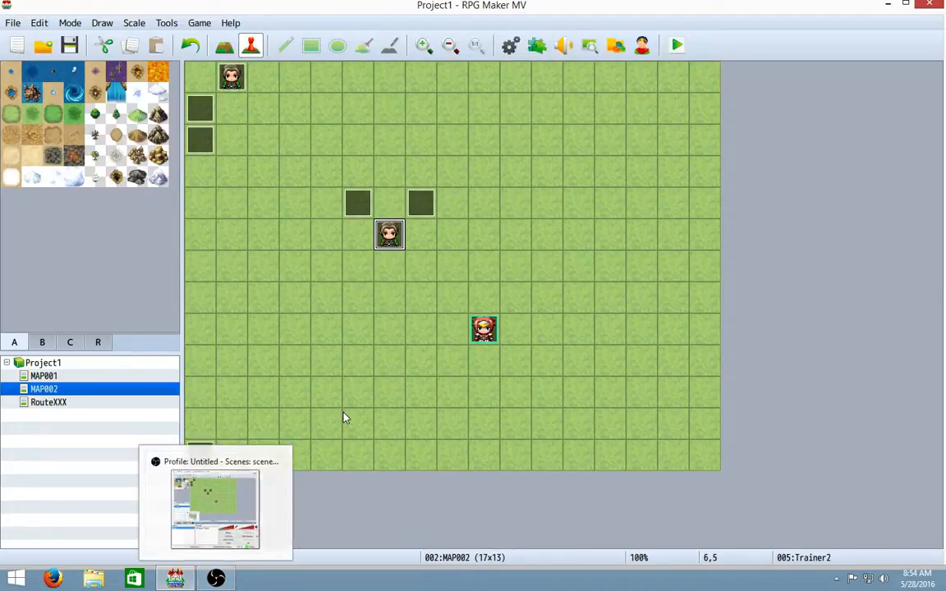